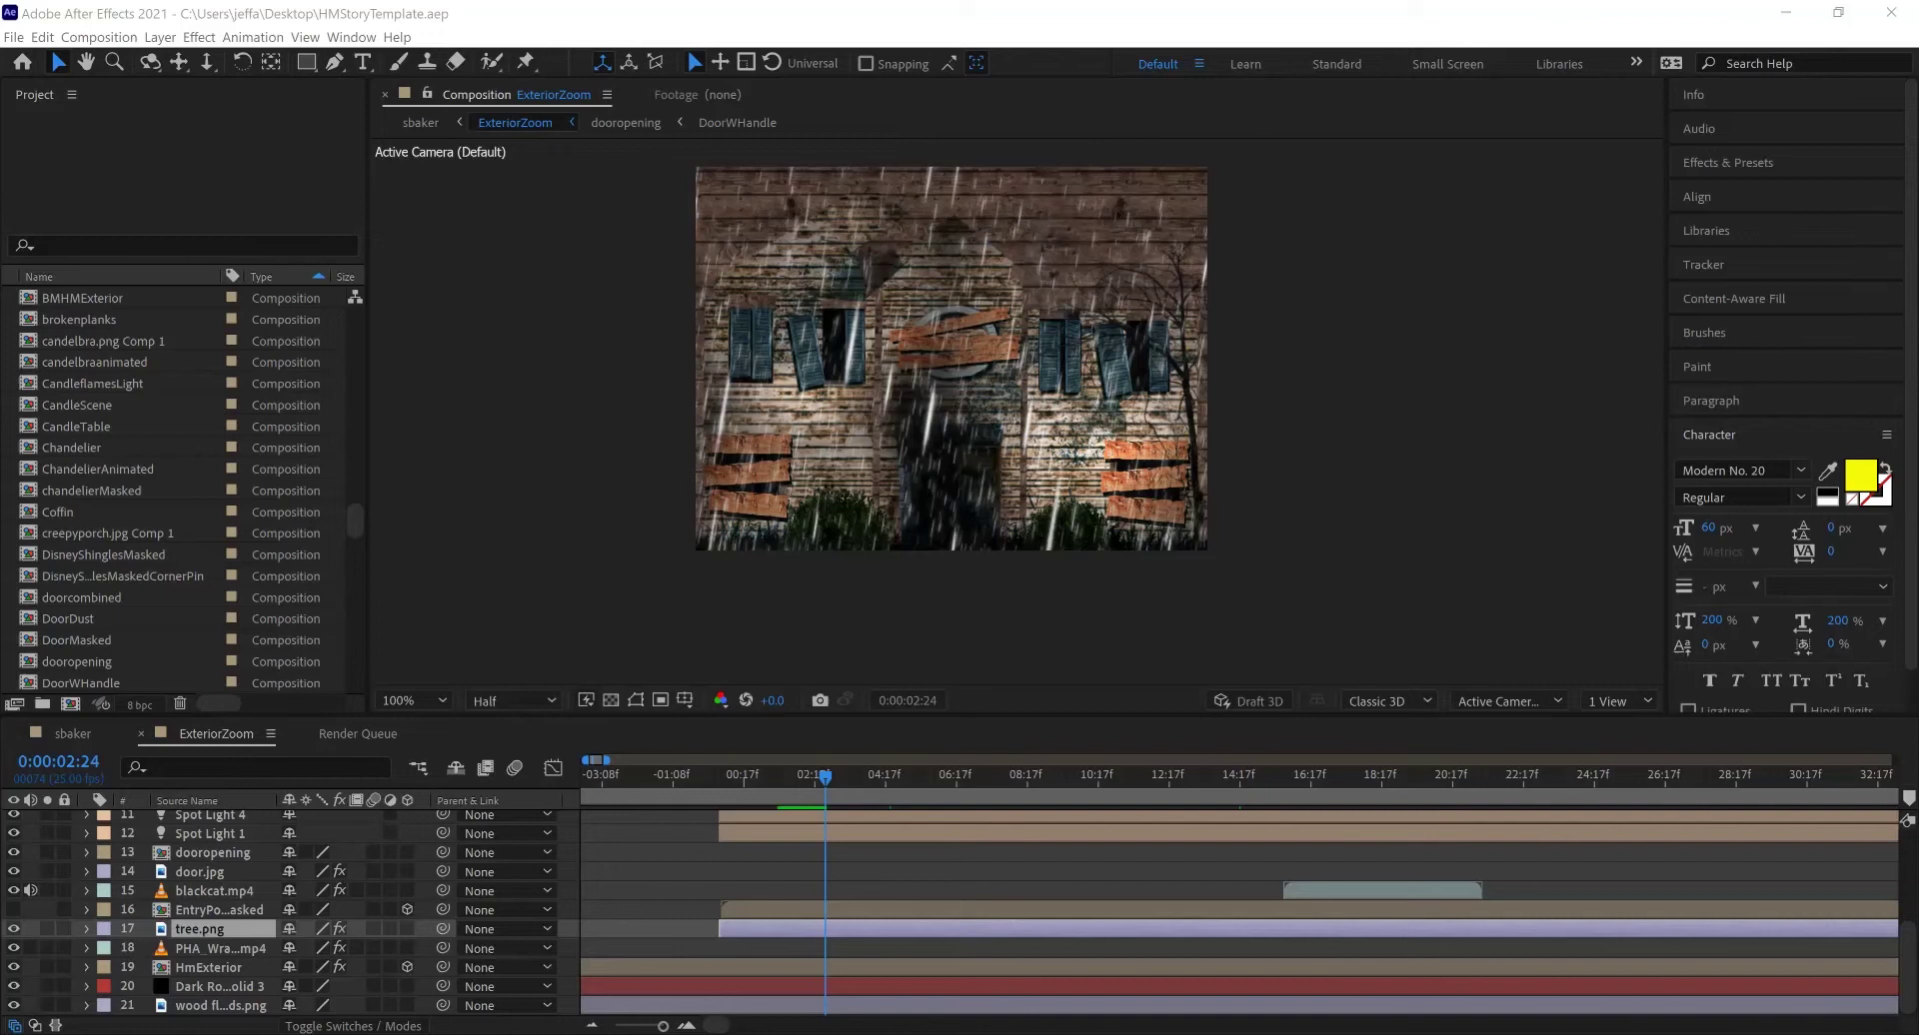
key("period")
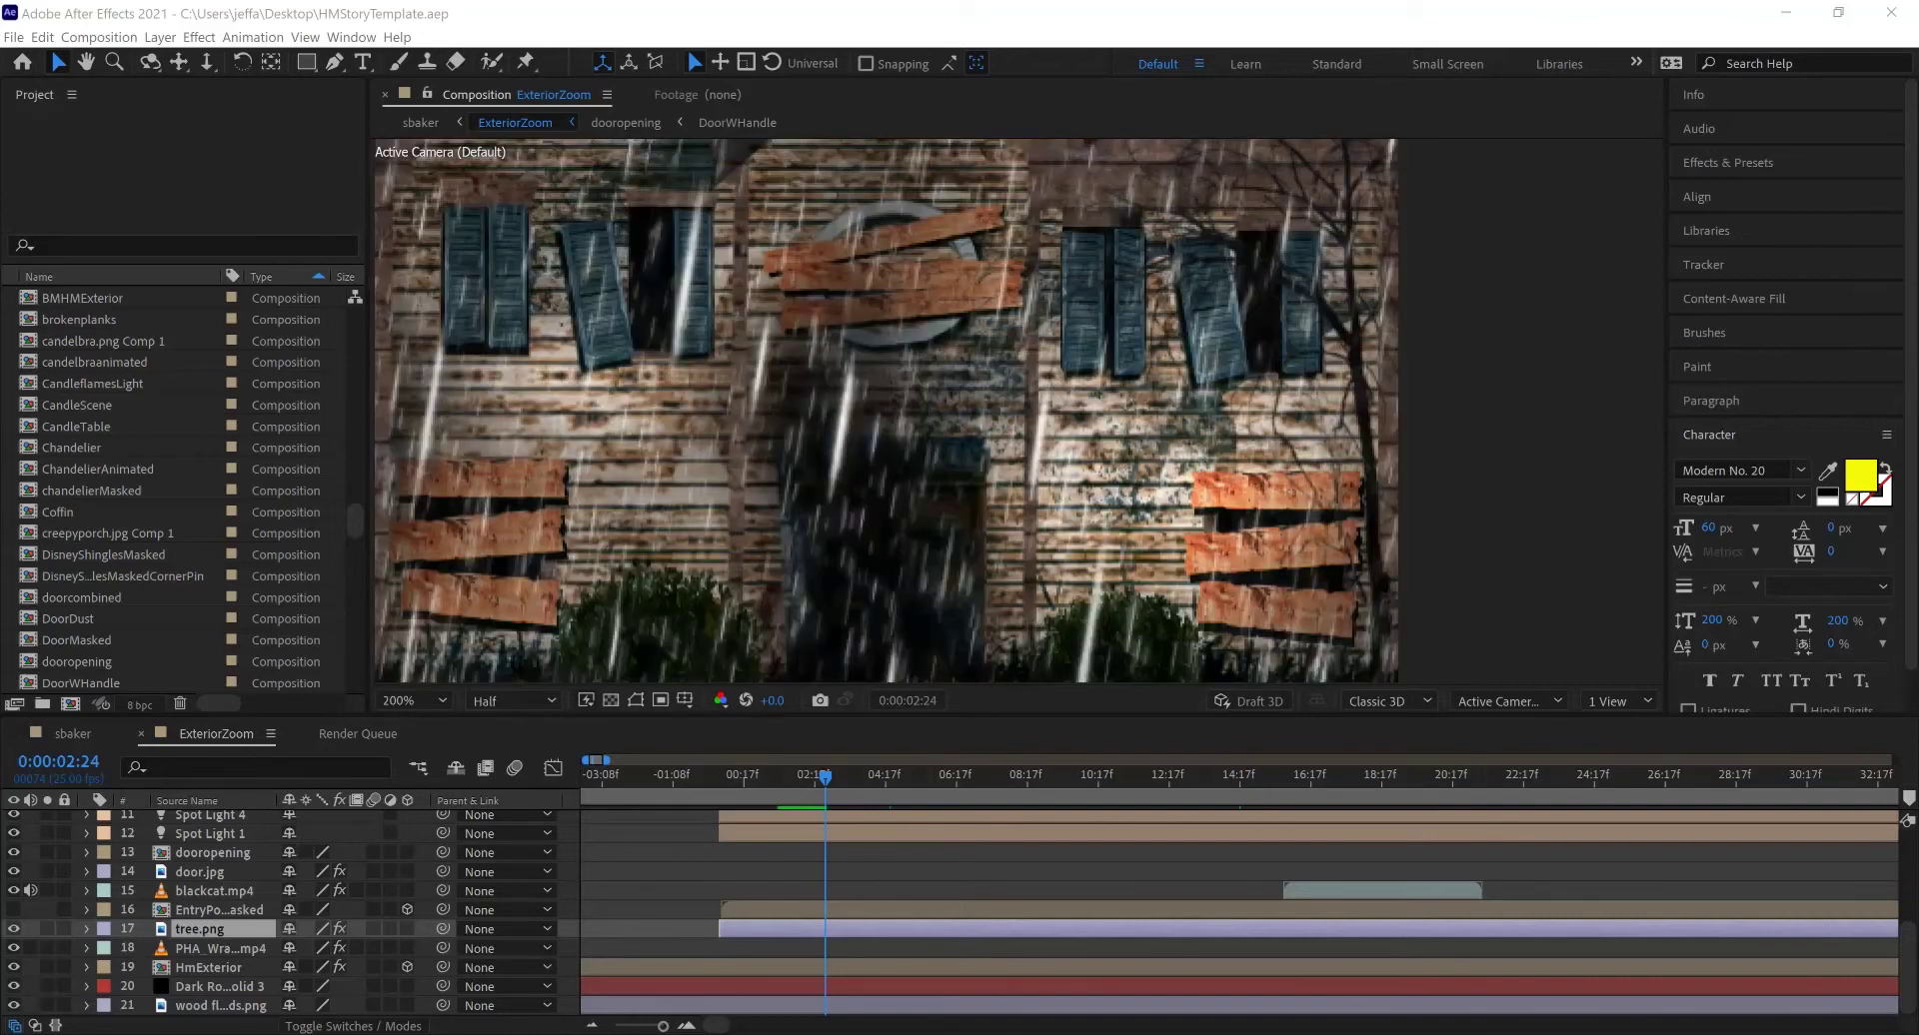
left_click_drag(1359, 400, 766, 439)
key("space")
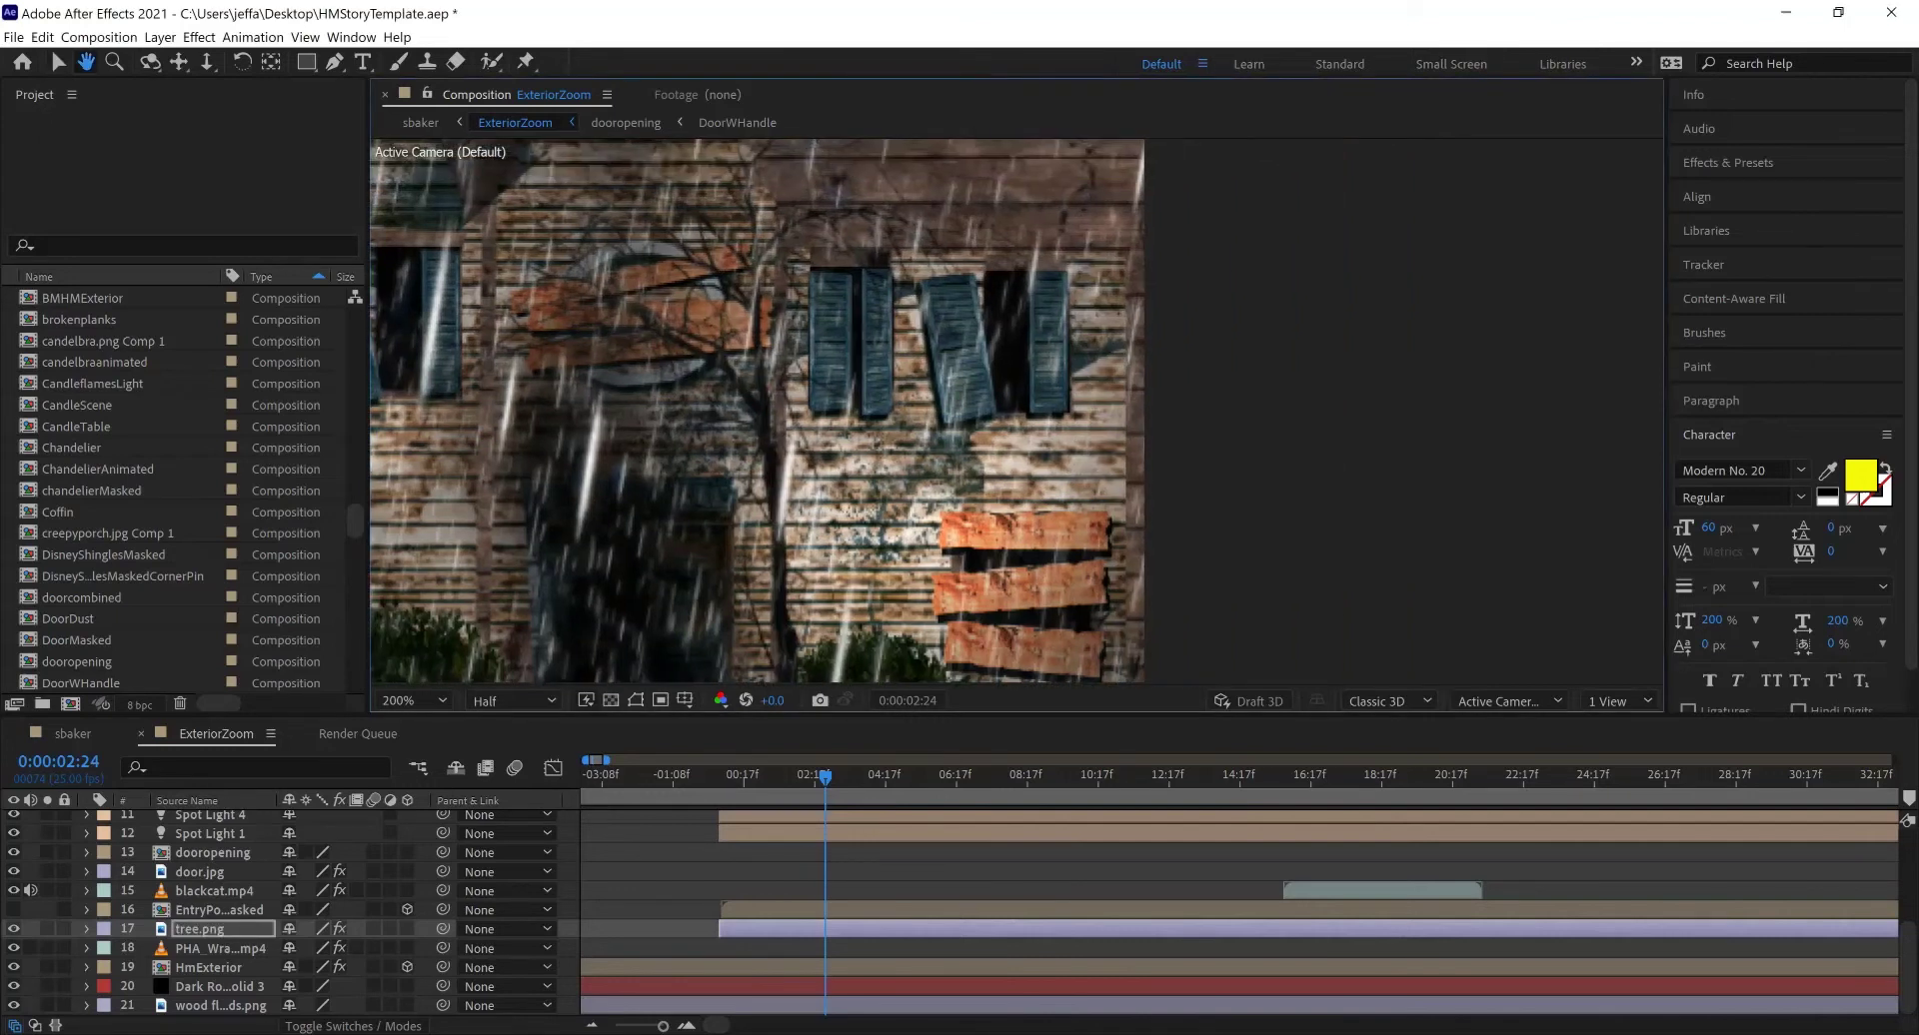
key("ctrl+z")
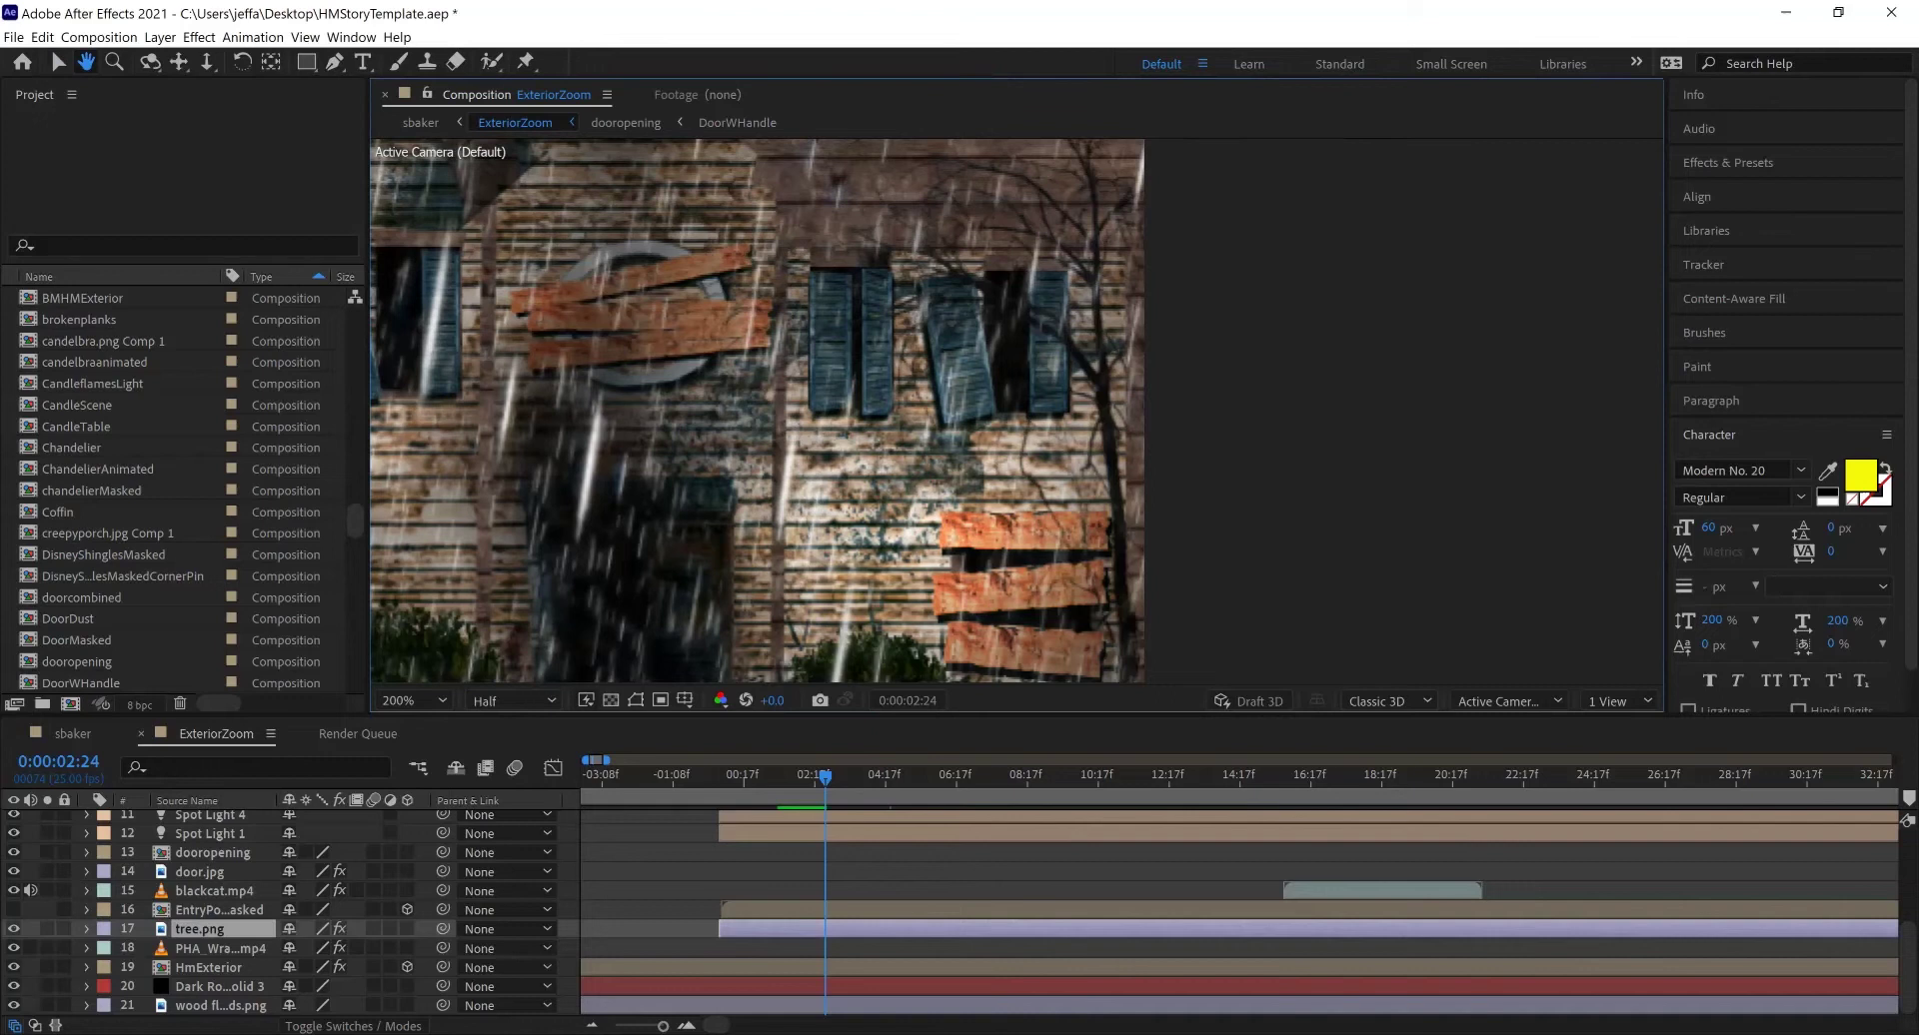
Step: Preview the ExteriorZoom composition and examine the tree.png layer's movement and keyframes
key("space")
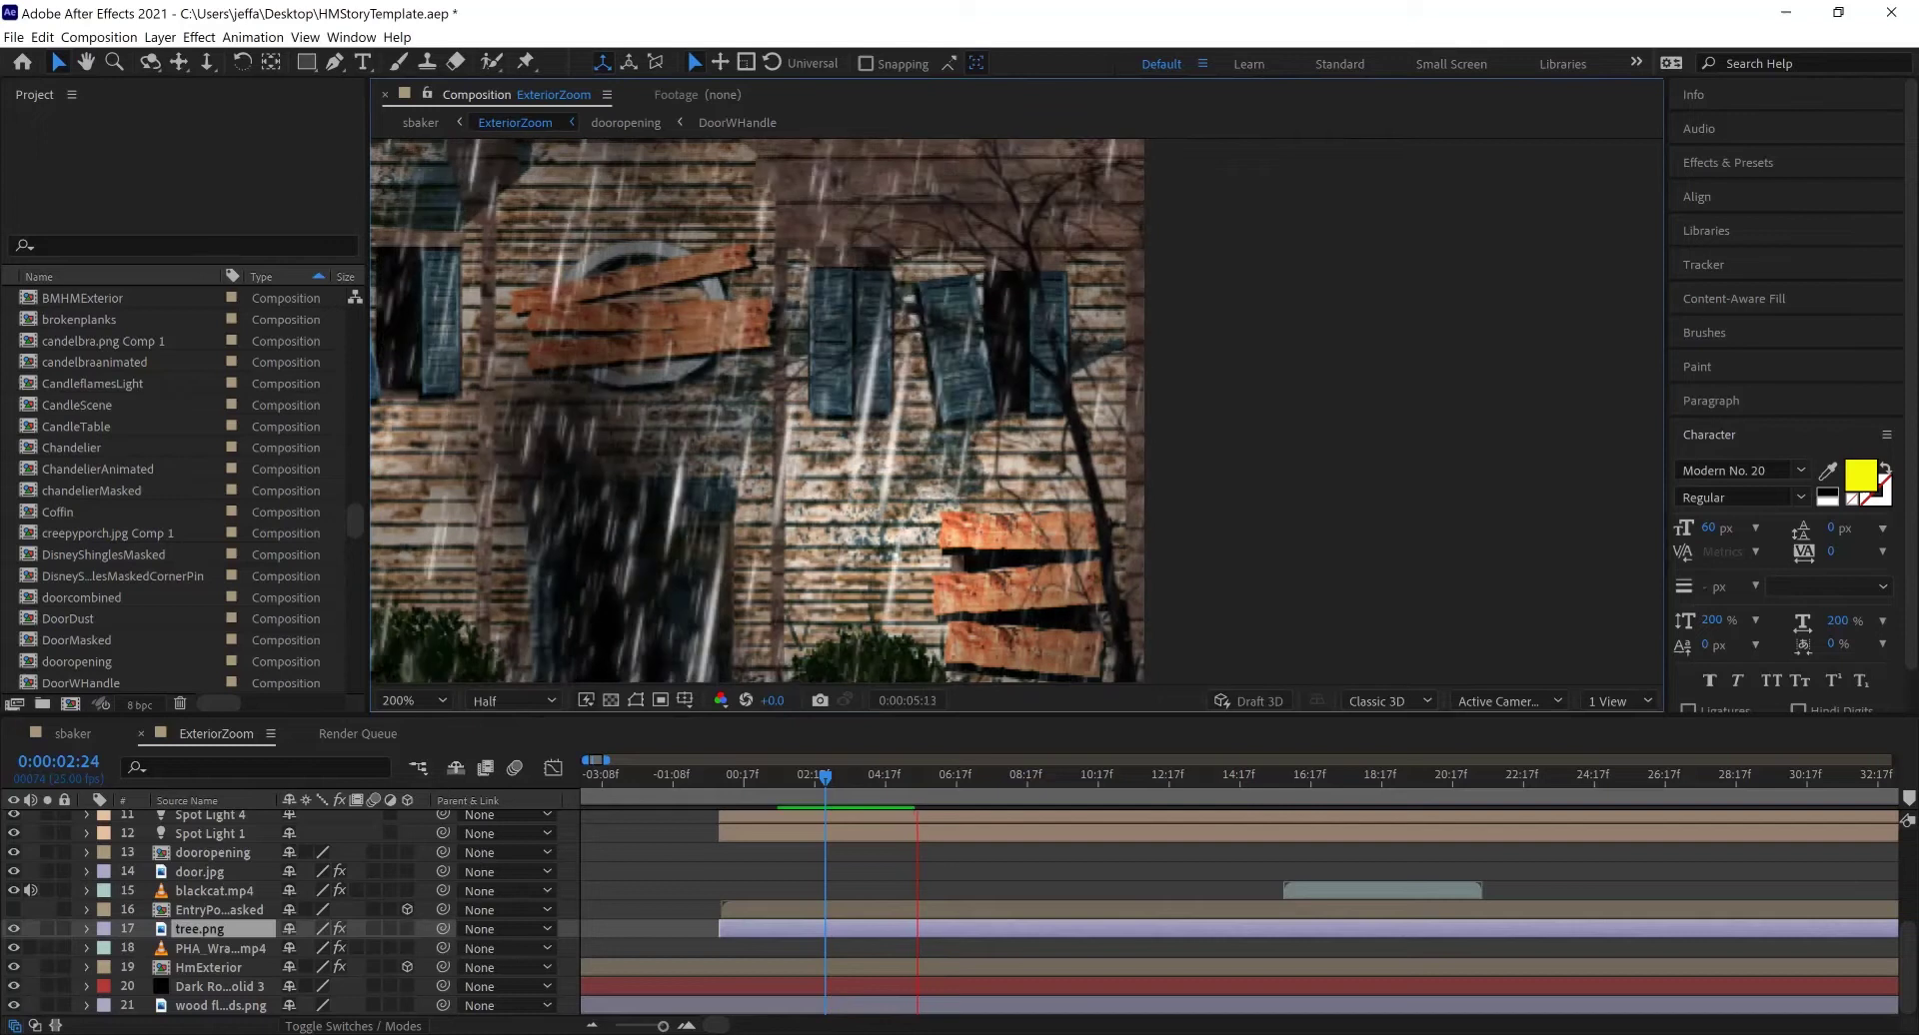
key("space")
left_click(86, 928)
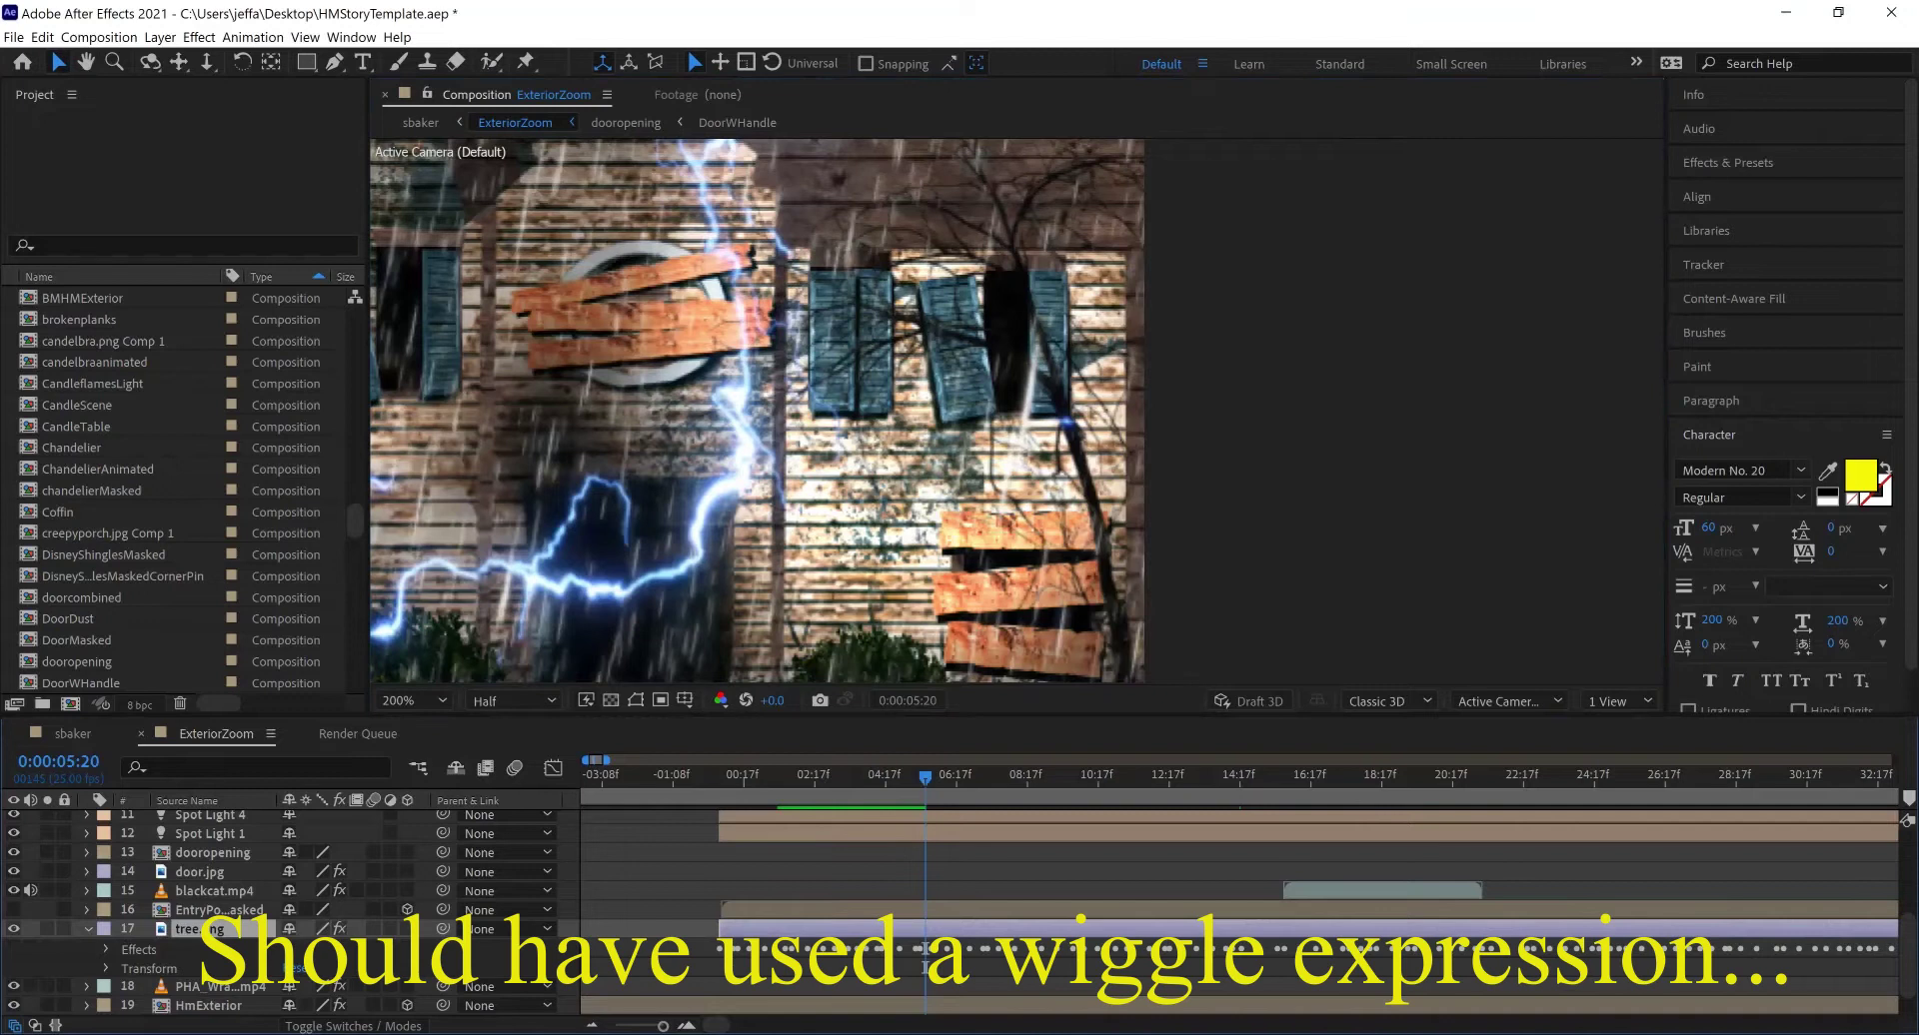
key("ctrl+grave")
key("space")
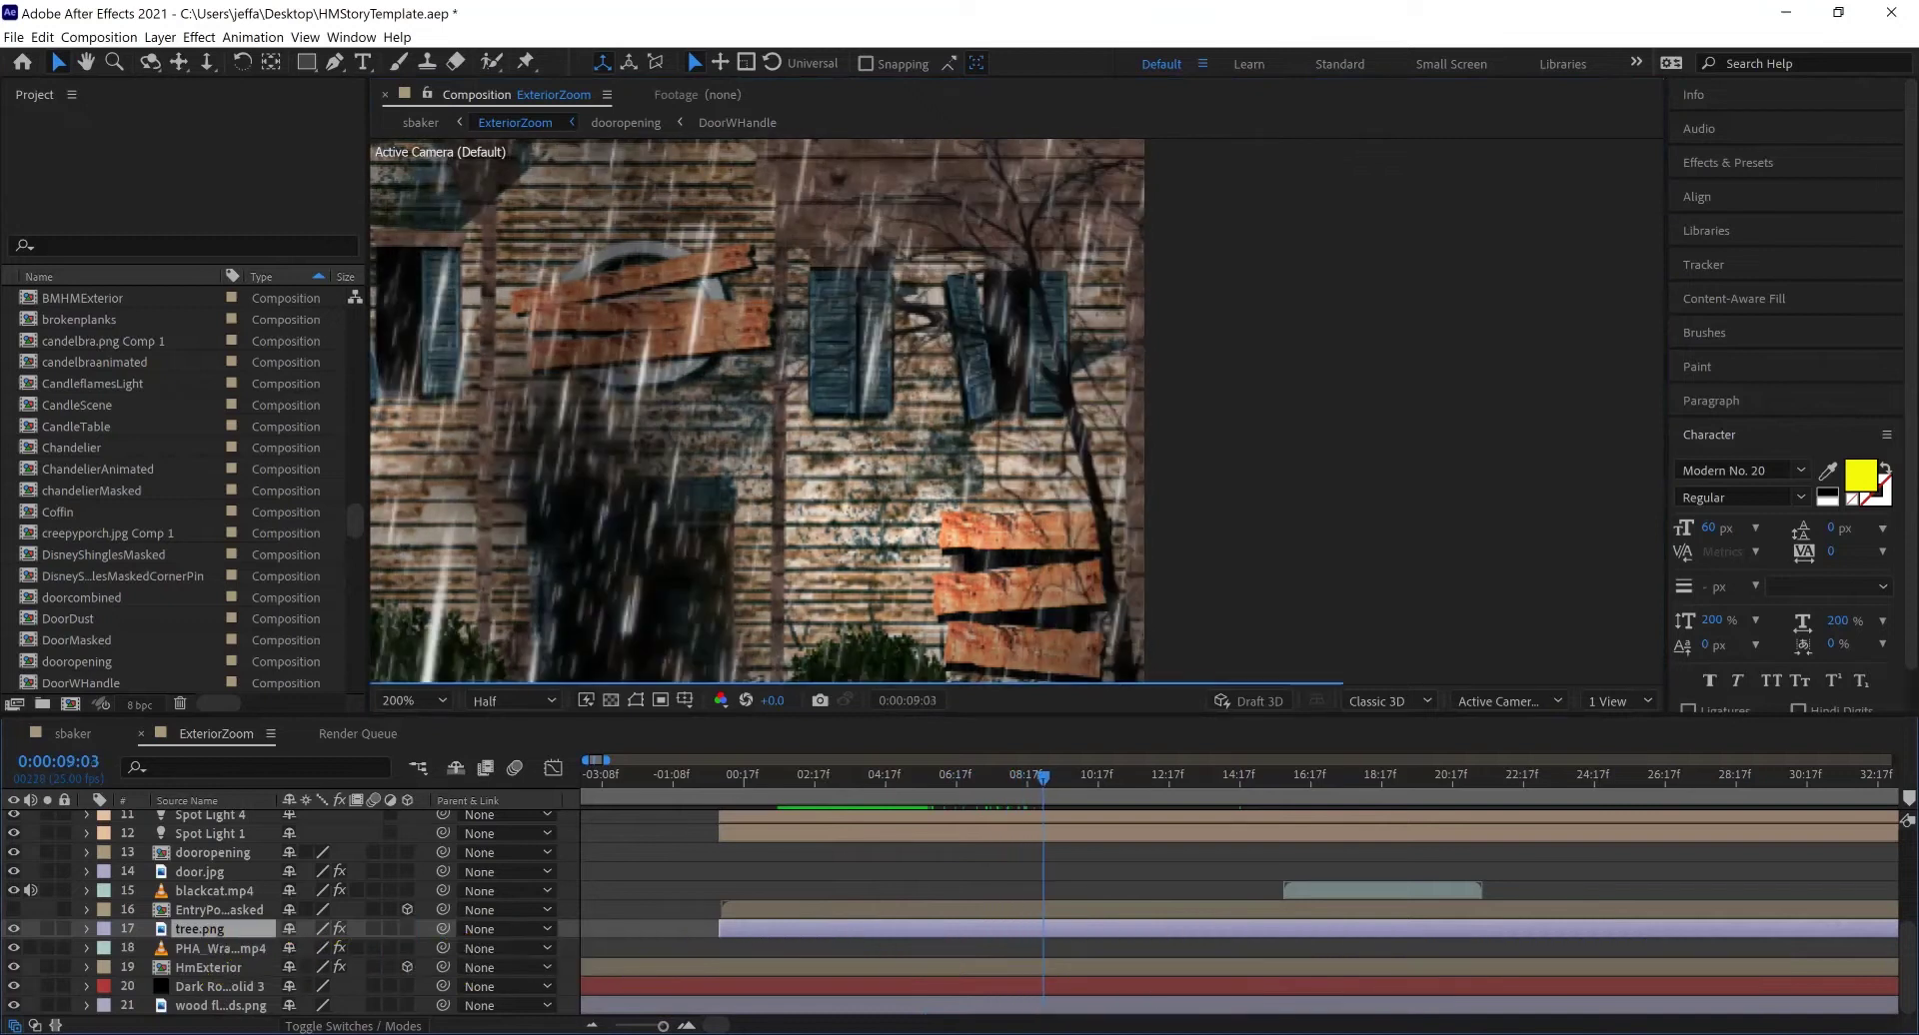
left_click_drag(1041, 777, 917, 777)
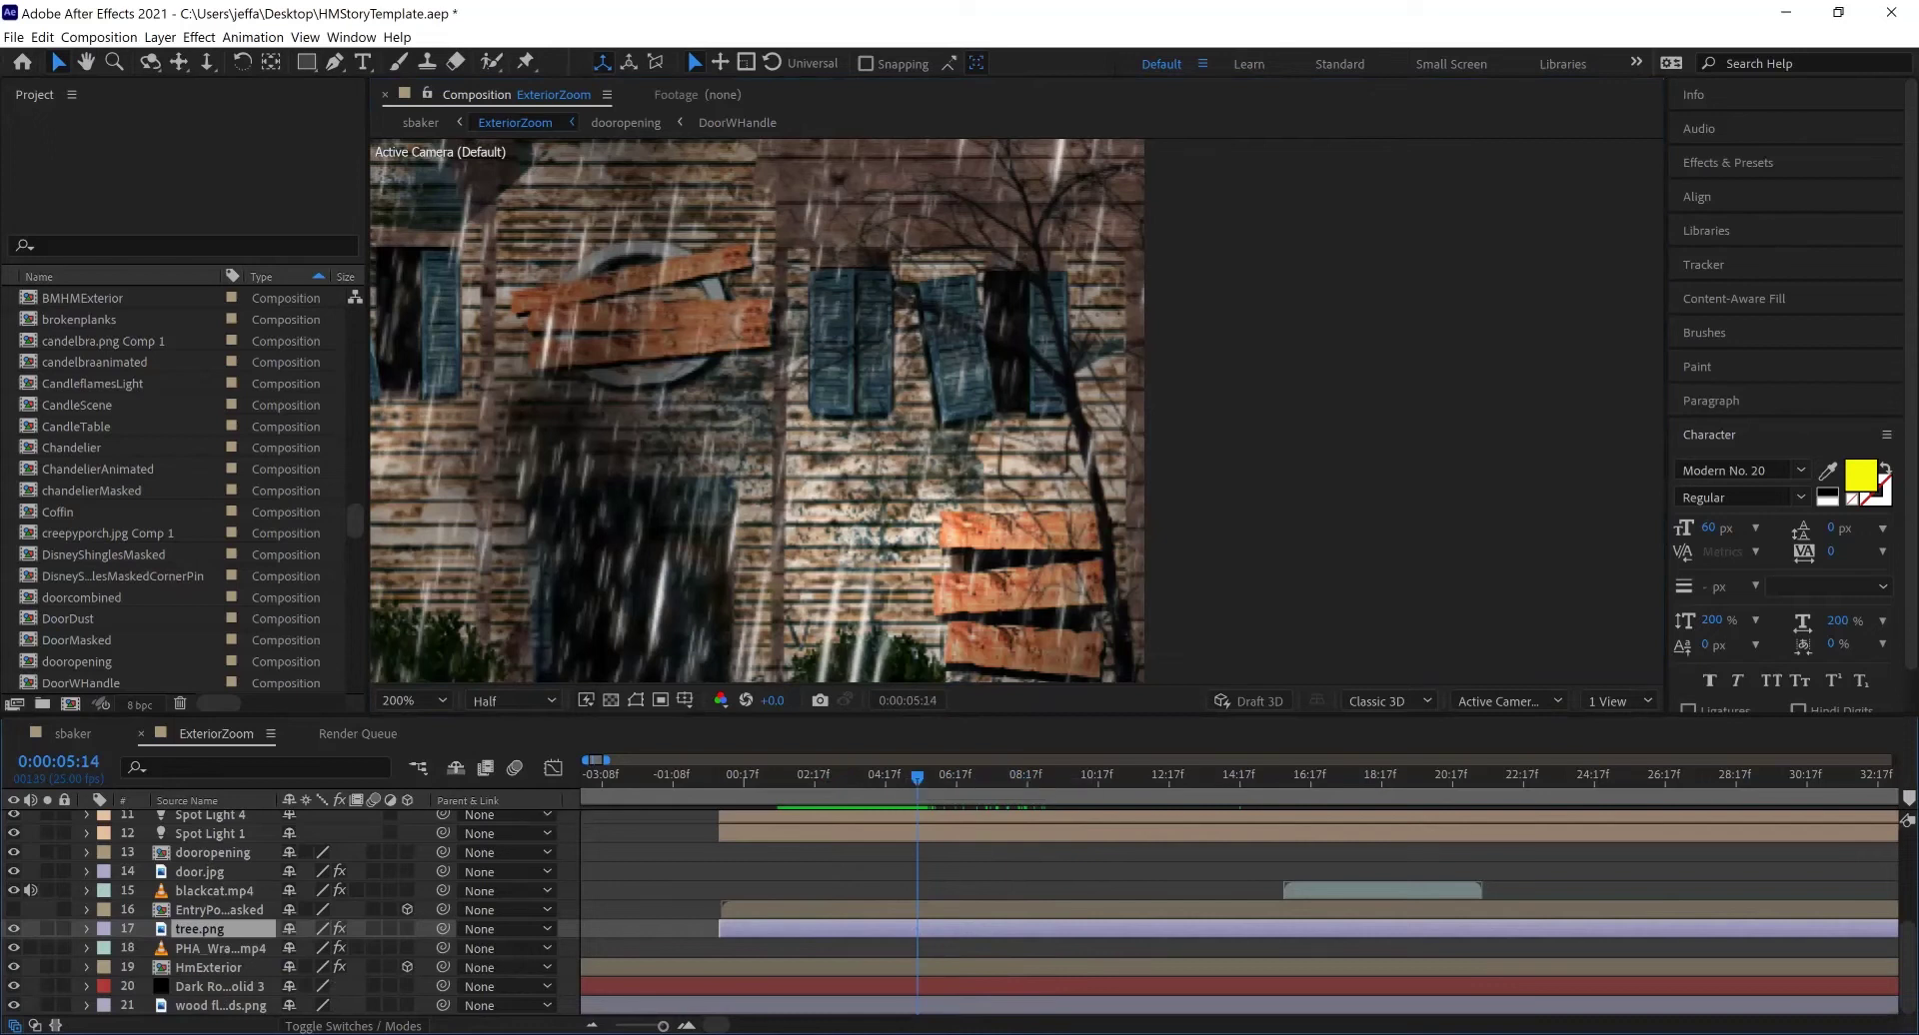
left_click(87, 928)
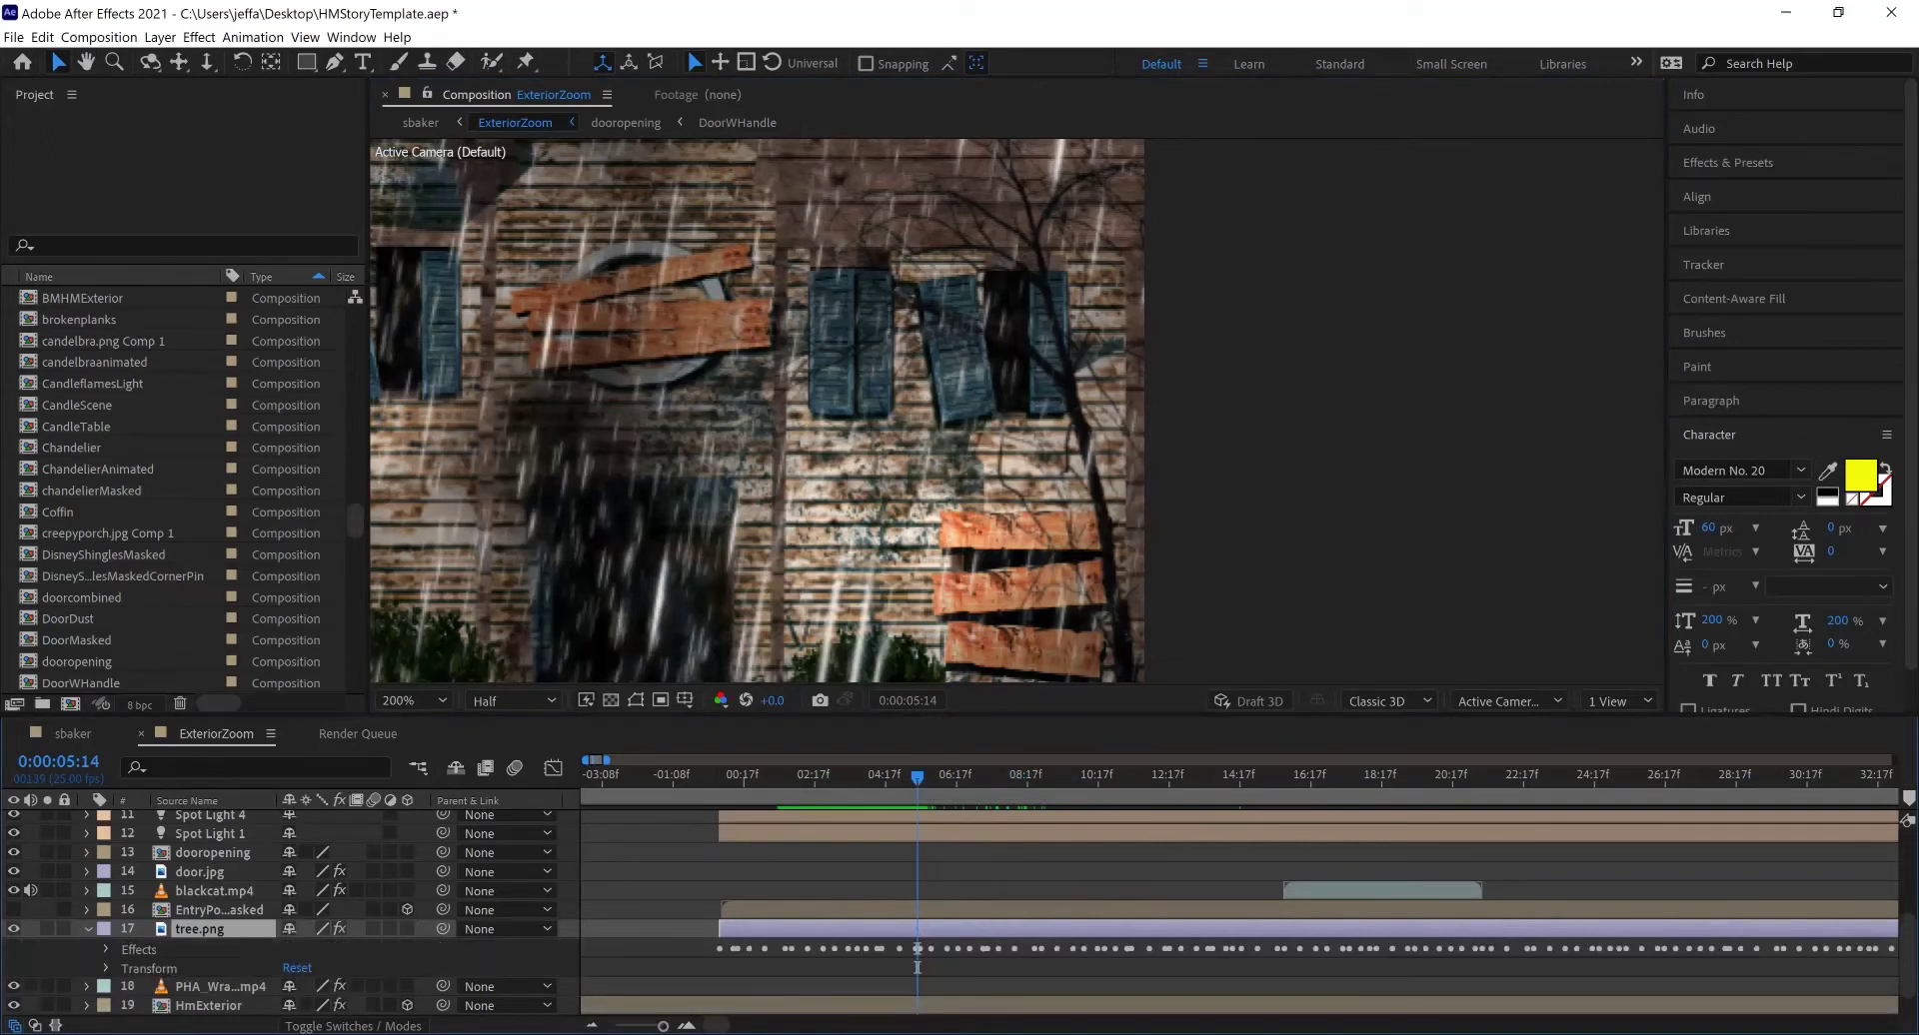
key("ctrl+Left")
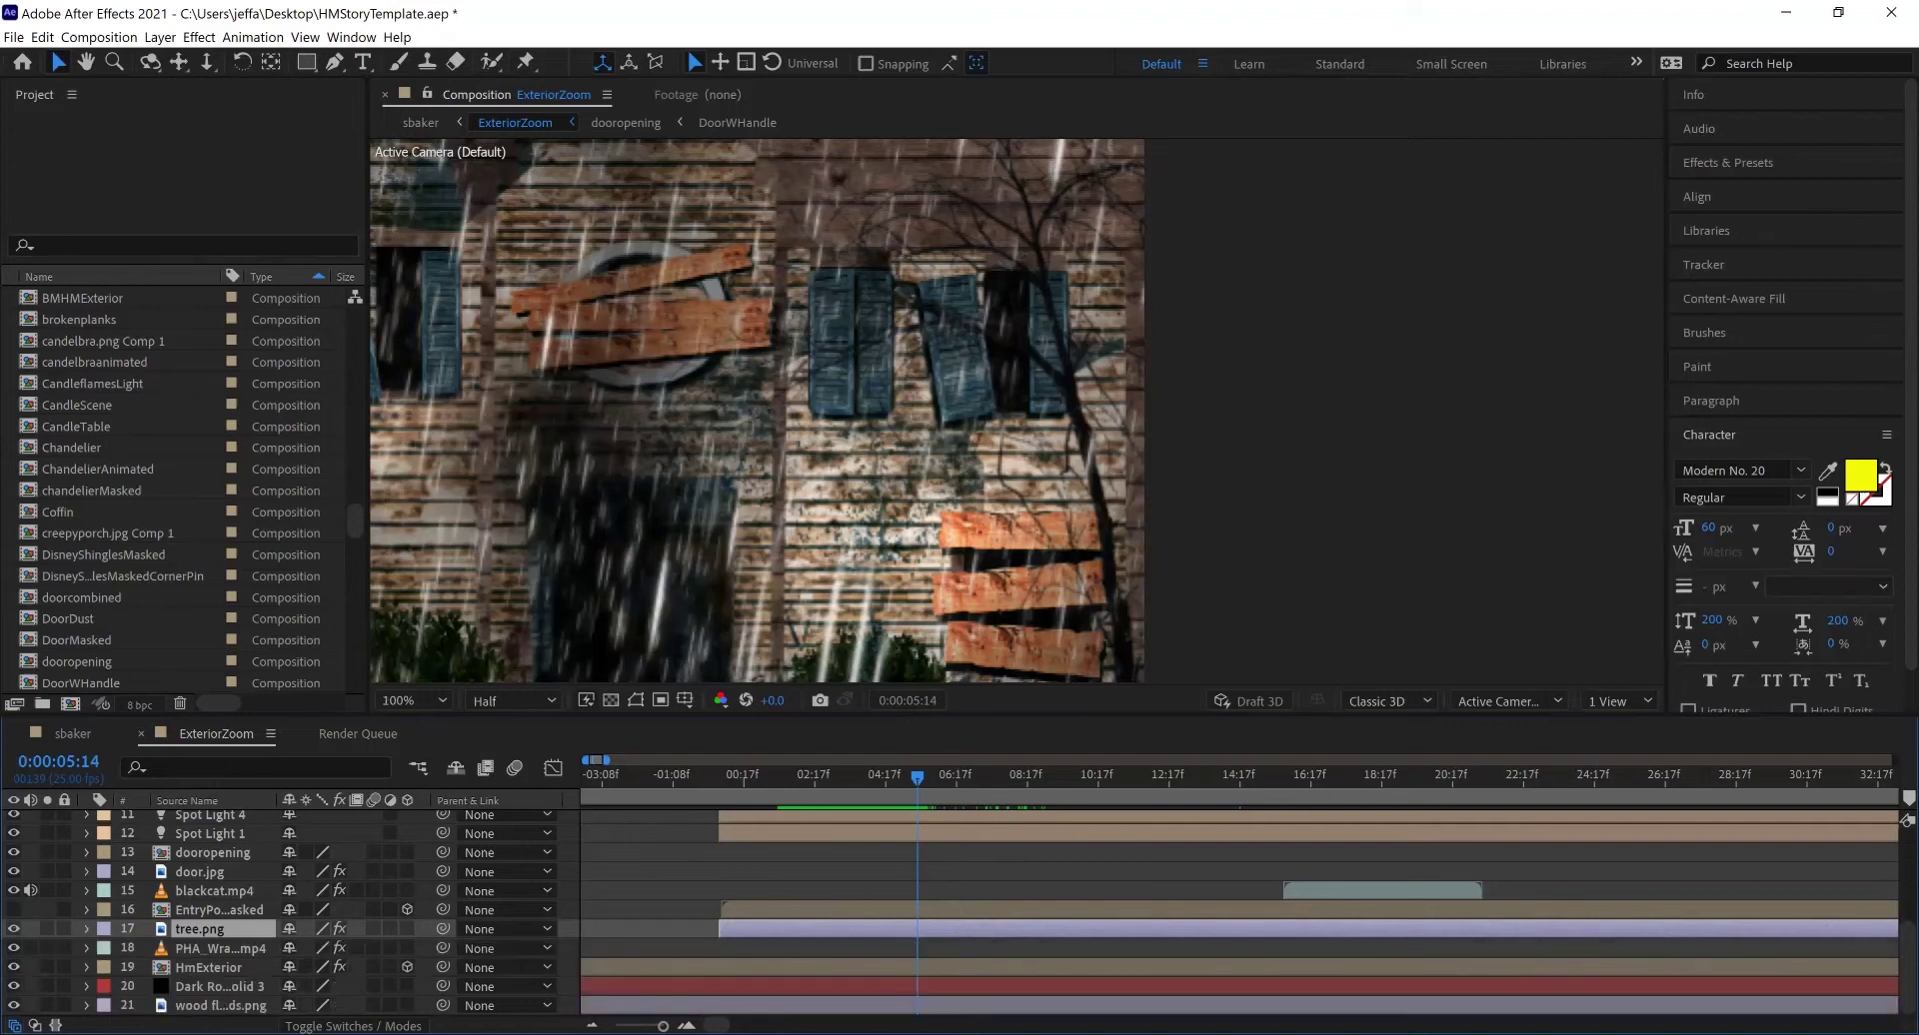
key("slash")
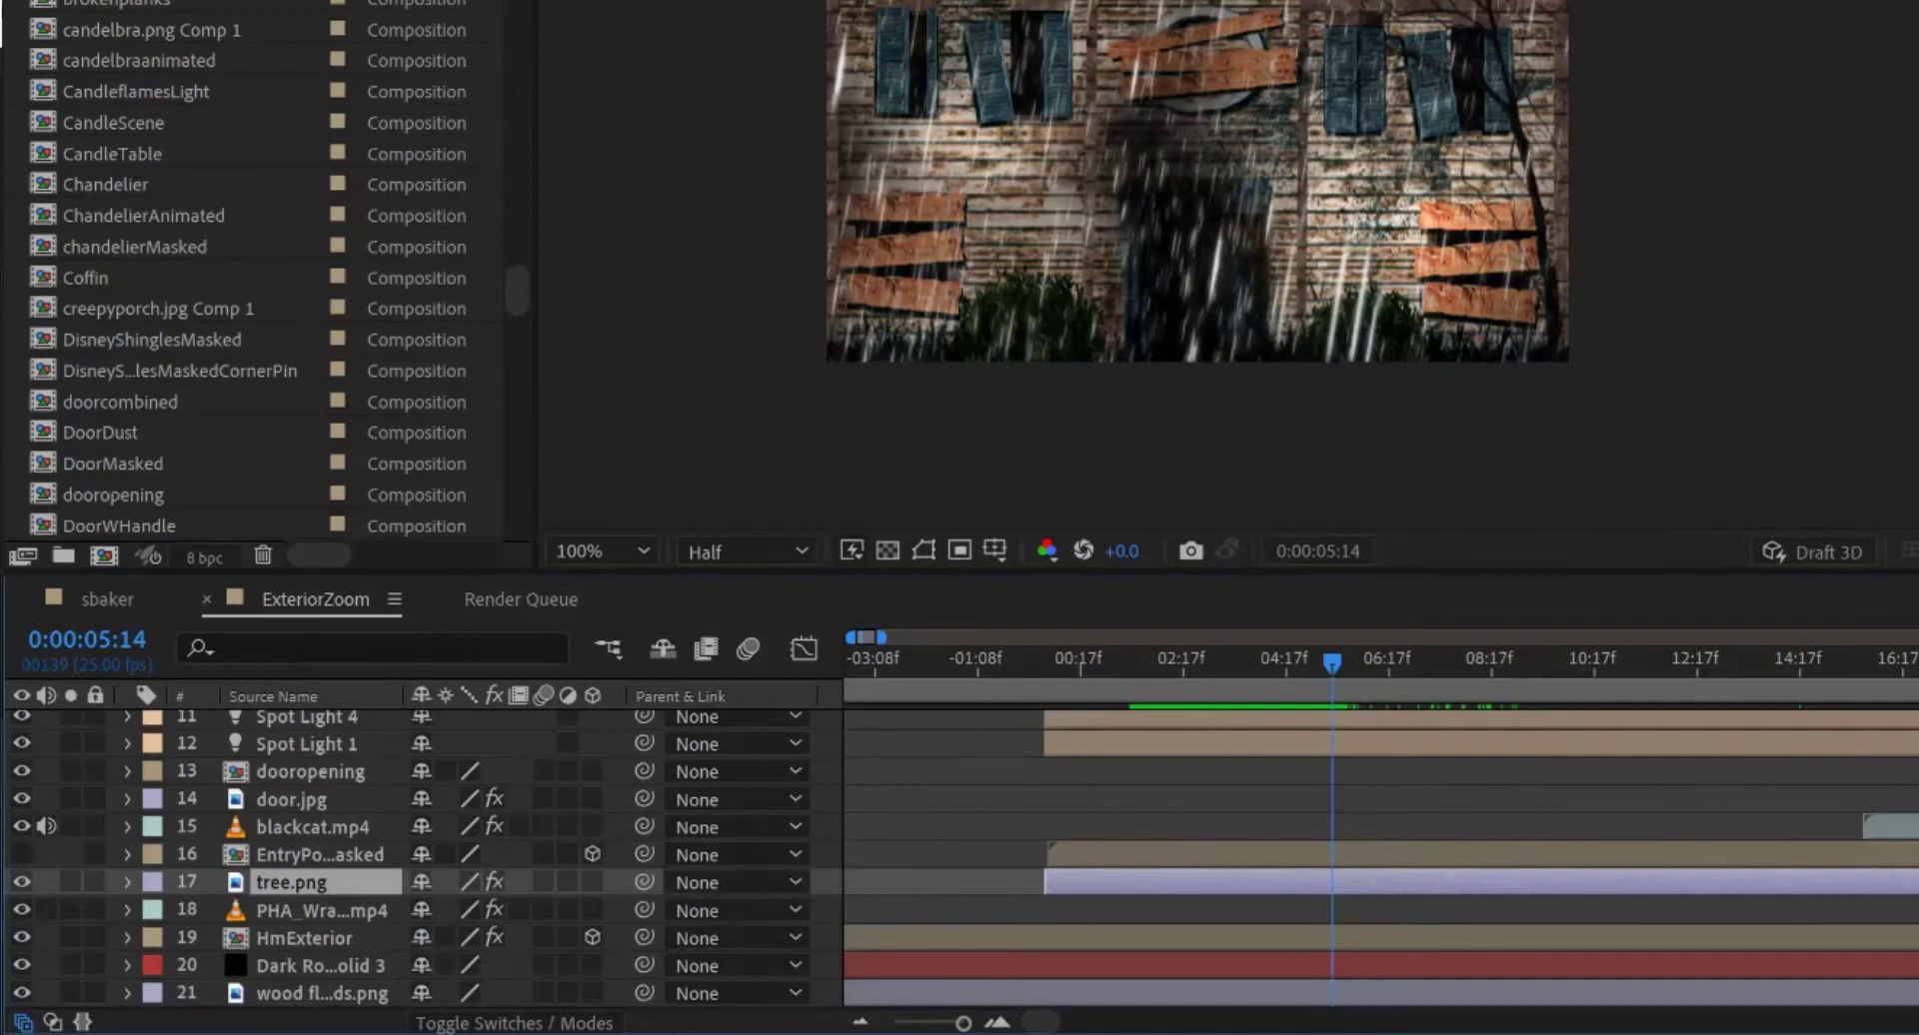
Step: Pre-compose the tree.png layer as TreeWindAnimation, moving all attributes into the new composition, and open it
right_click(285, 880)
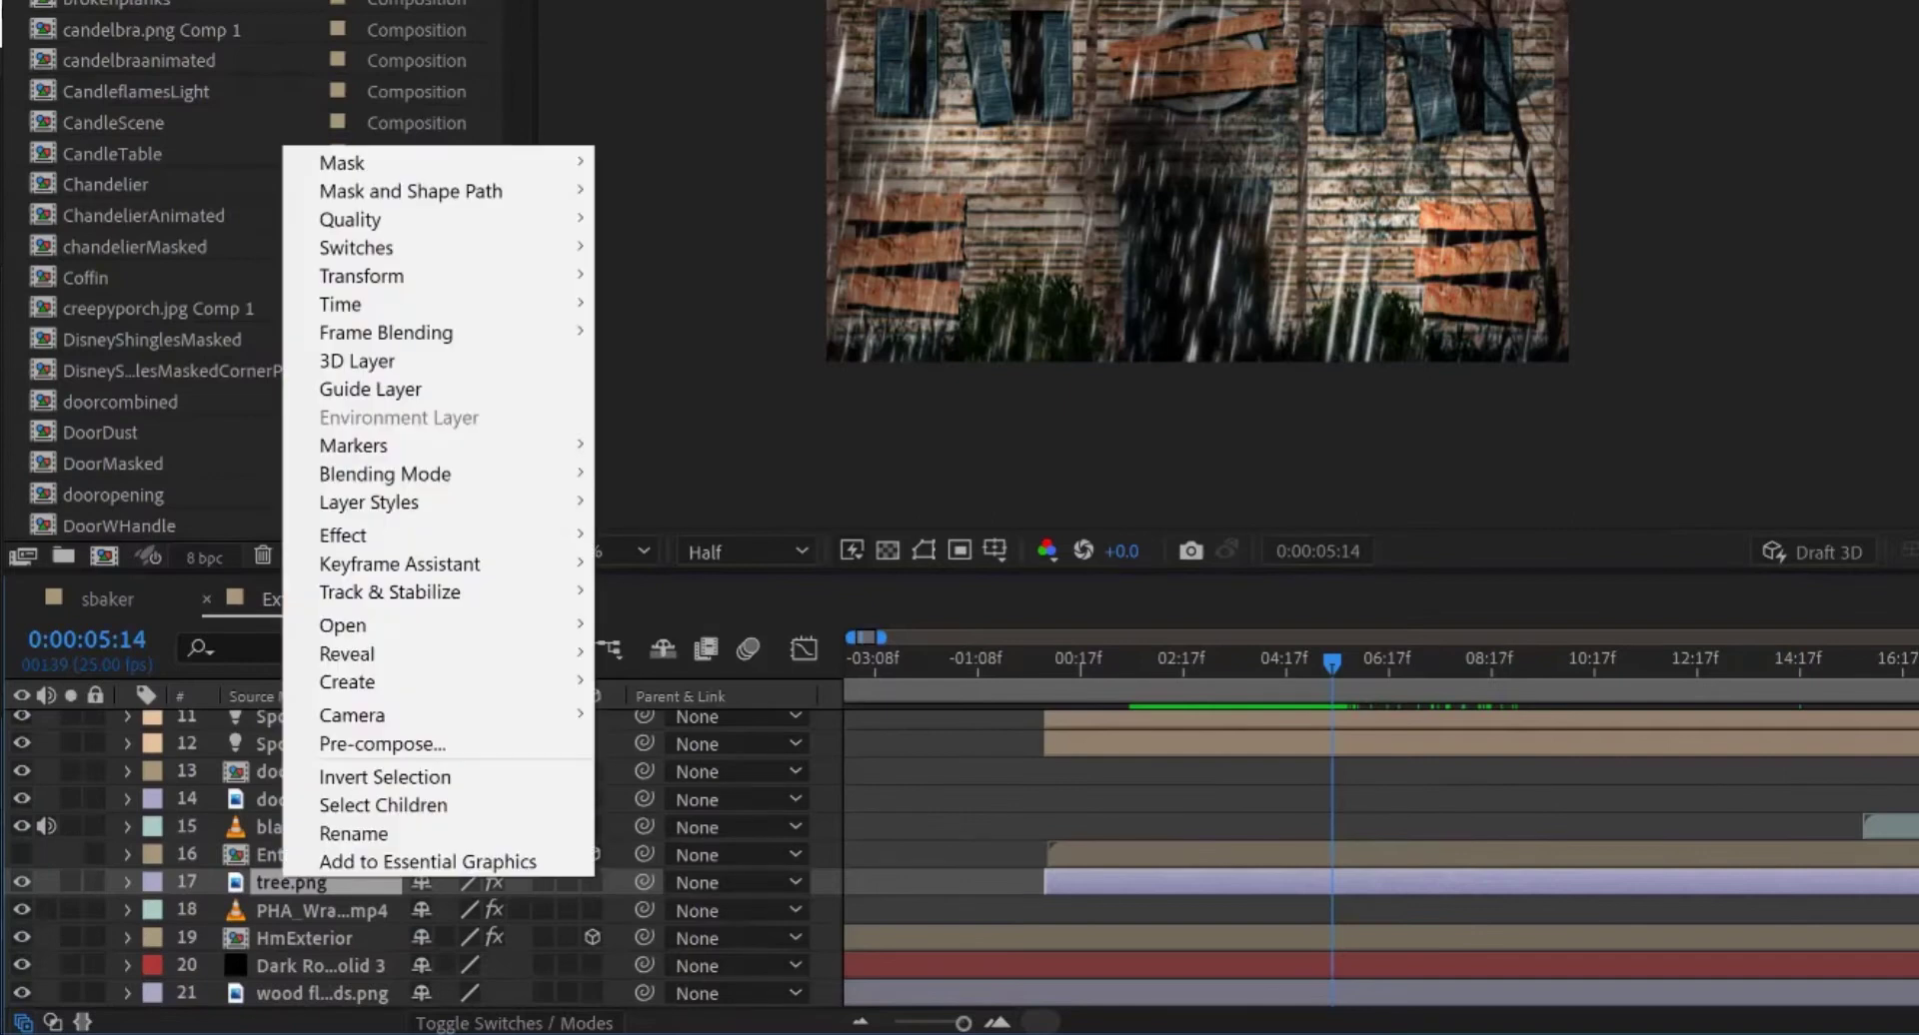
left_click(381, 744)
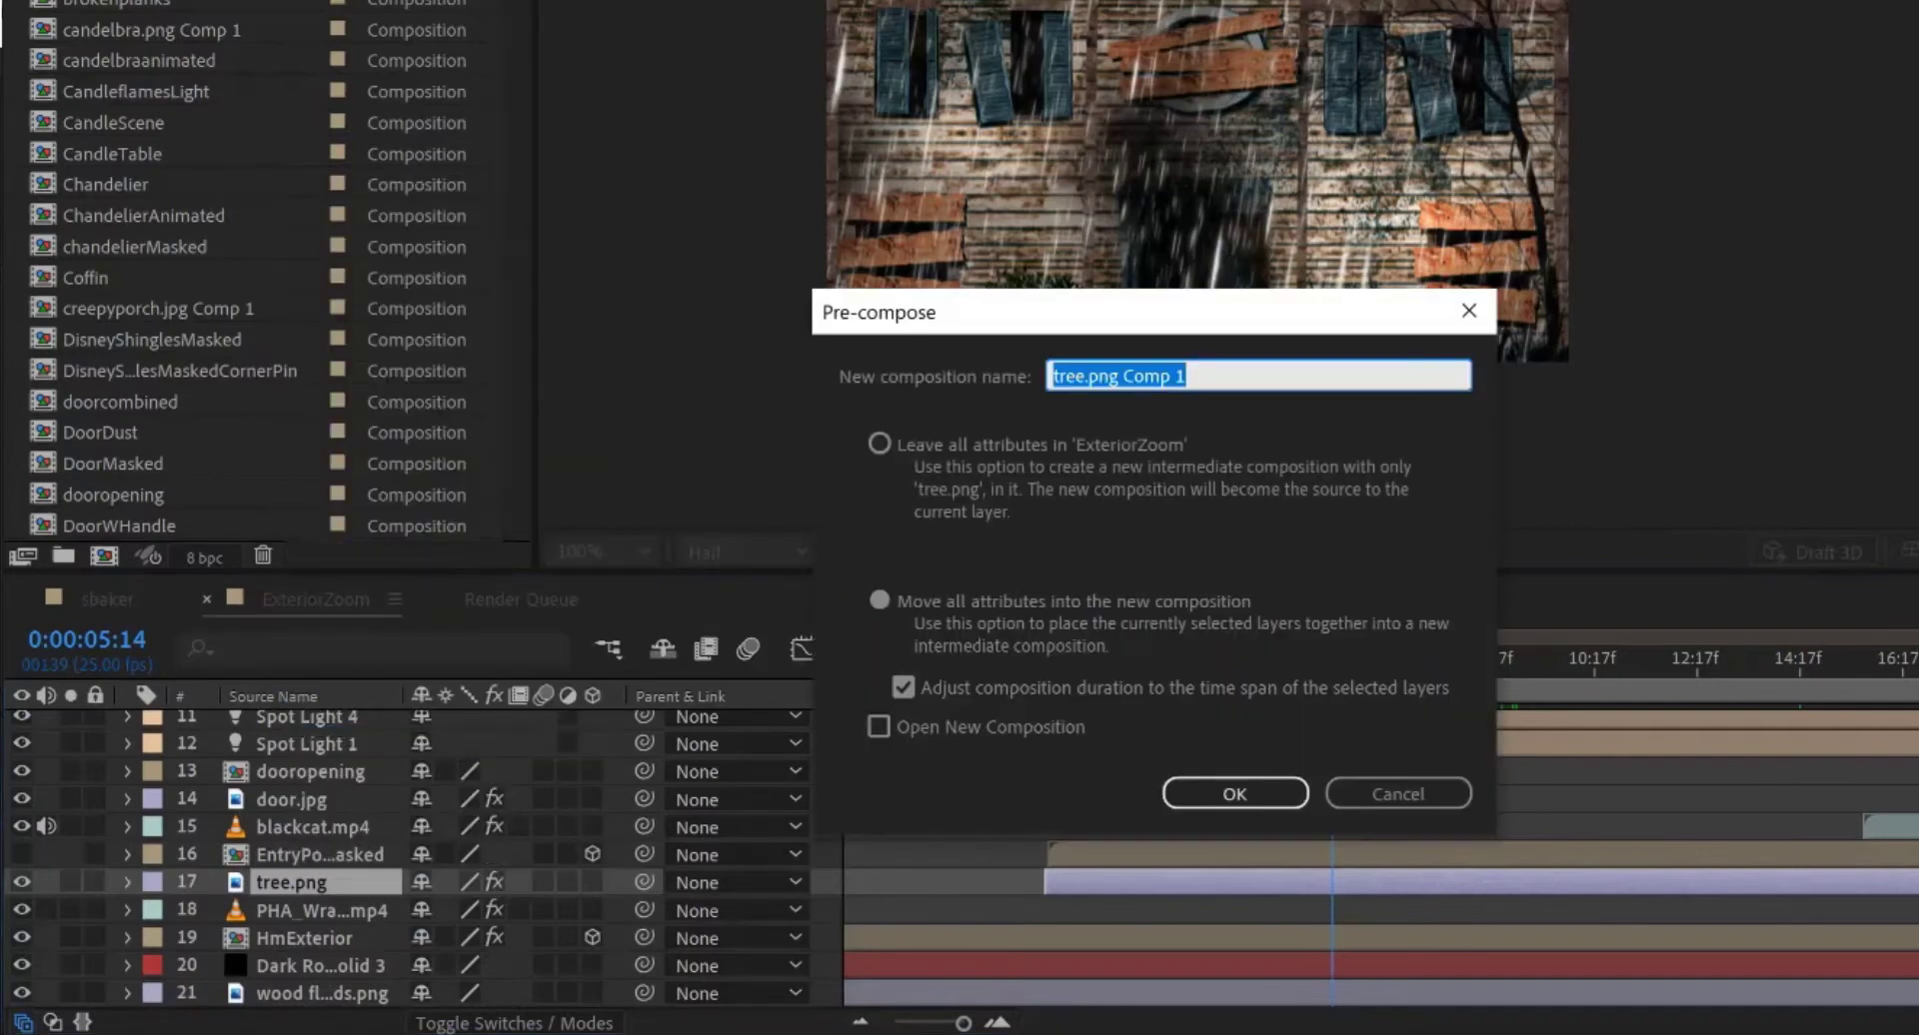
type("TreeAnim")
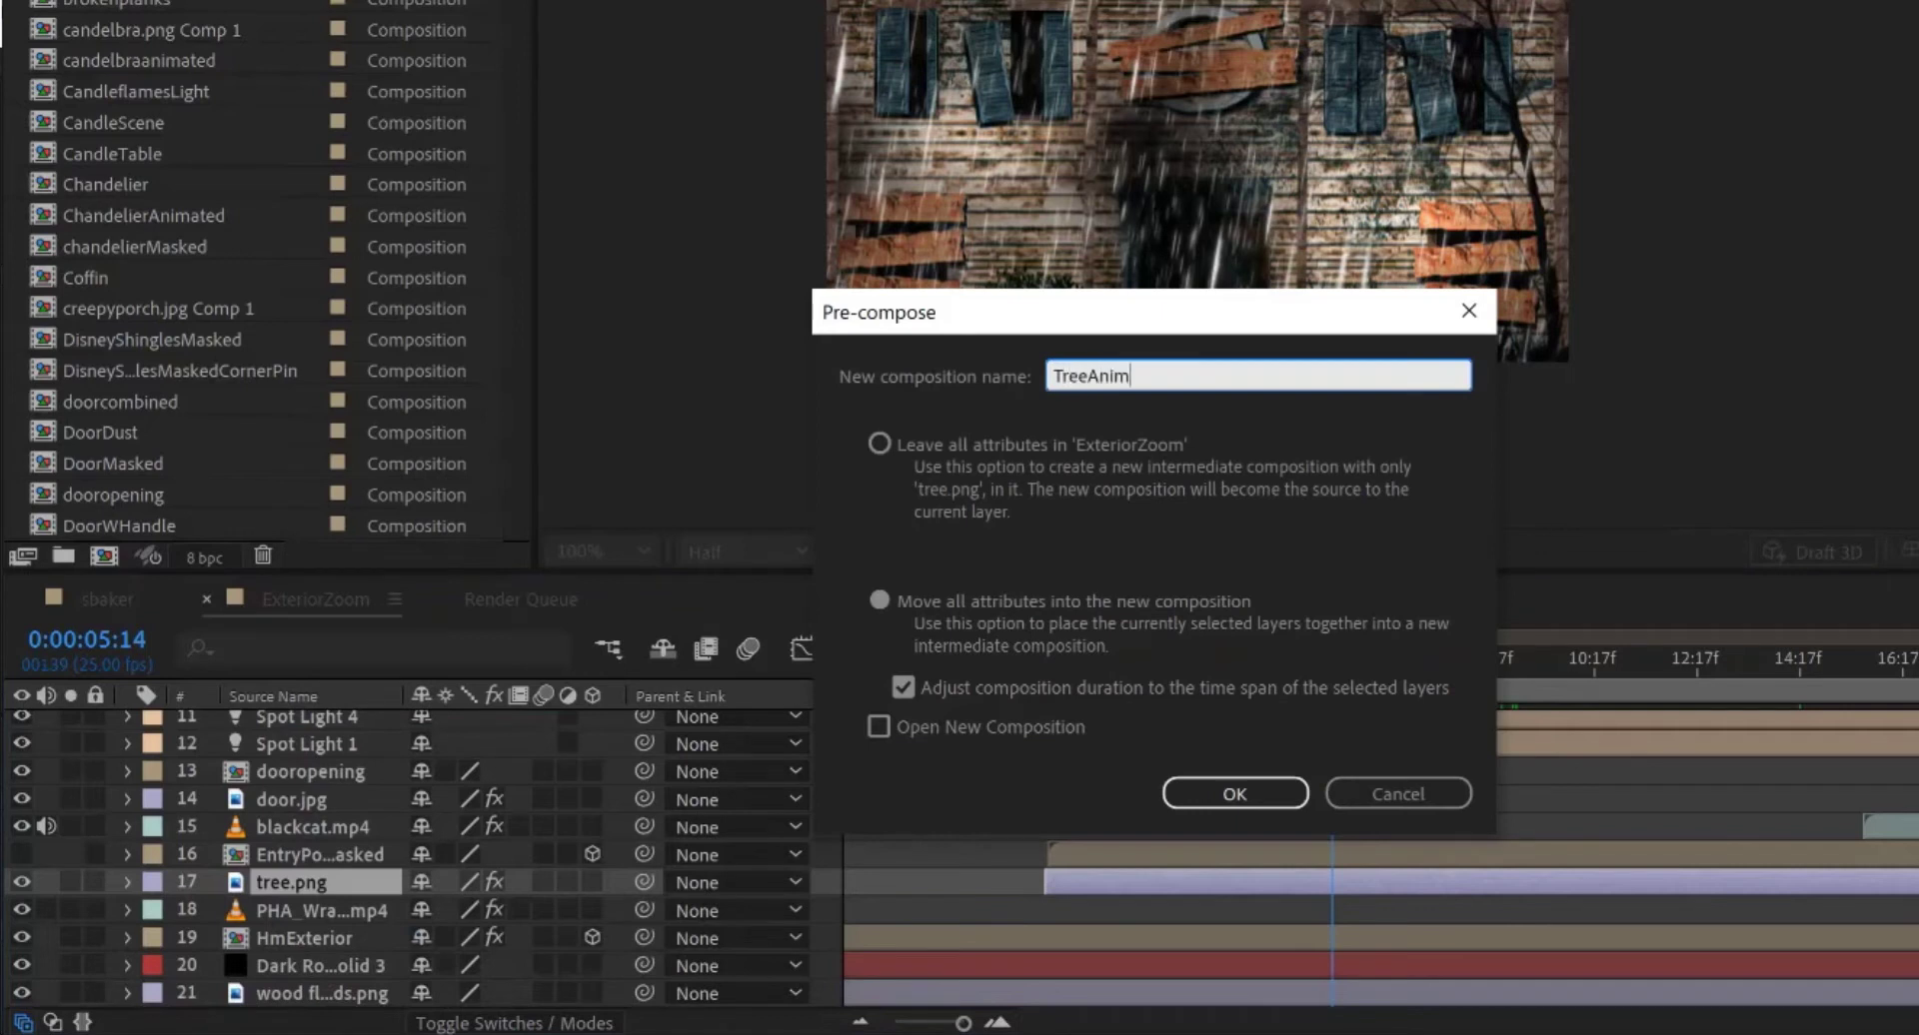
type("ation")
key("Left")
key("Left")
key("Left")
key("Left")
key("Left")
key("Left")
key("Left")
key("Left")
key("Left")
type("Wind")
key("Tab")
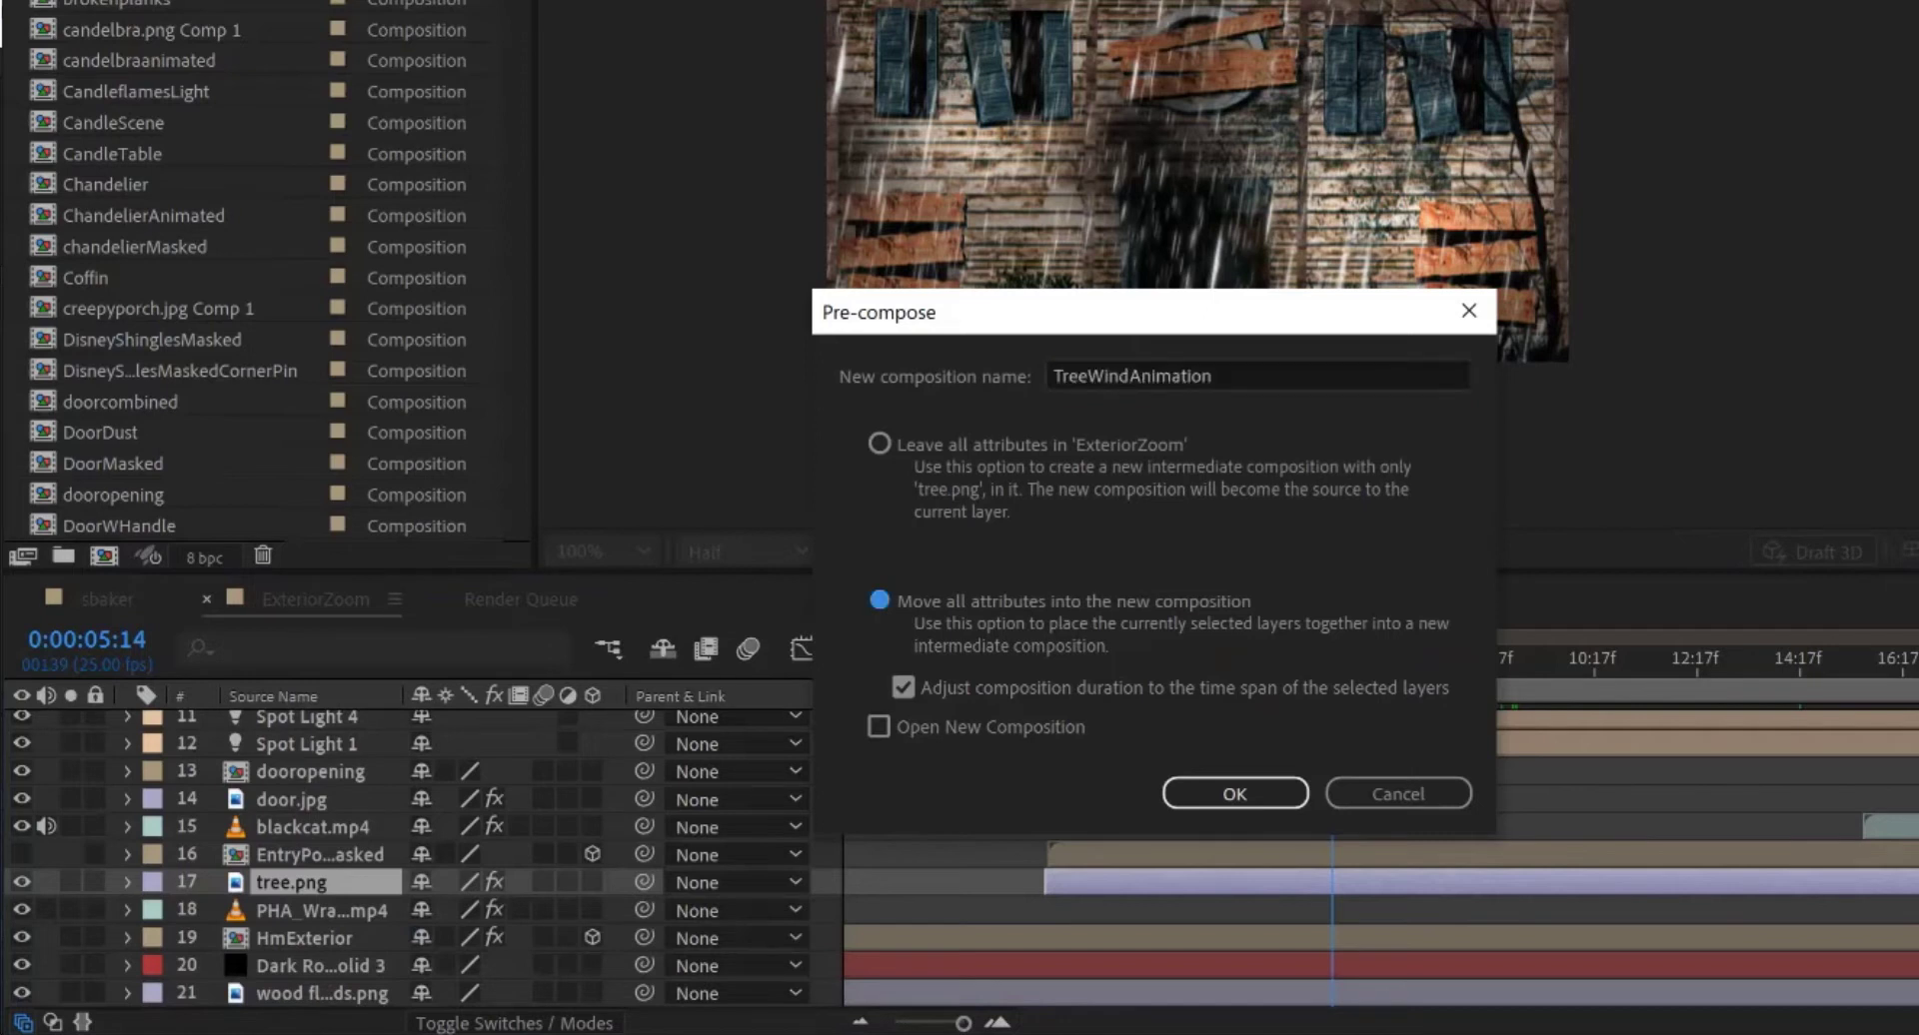
key("Return")
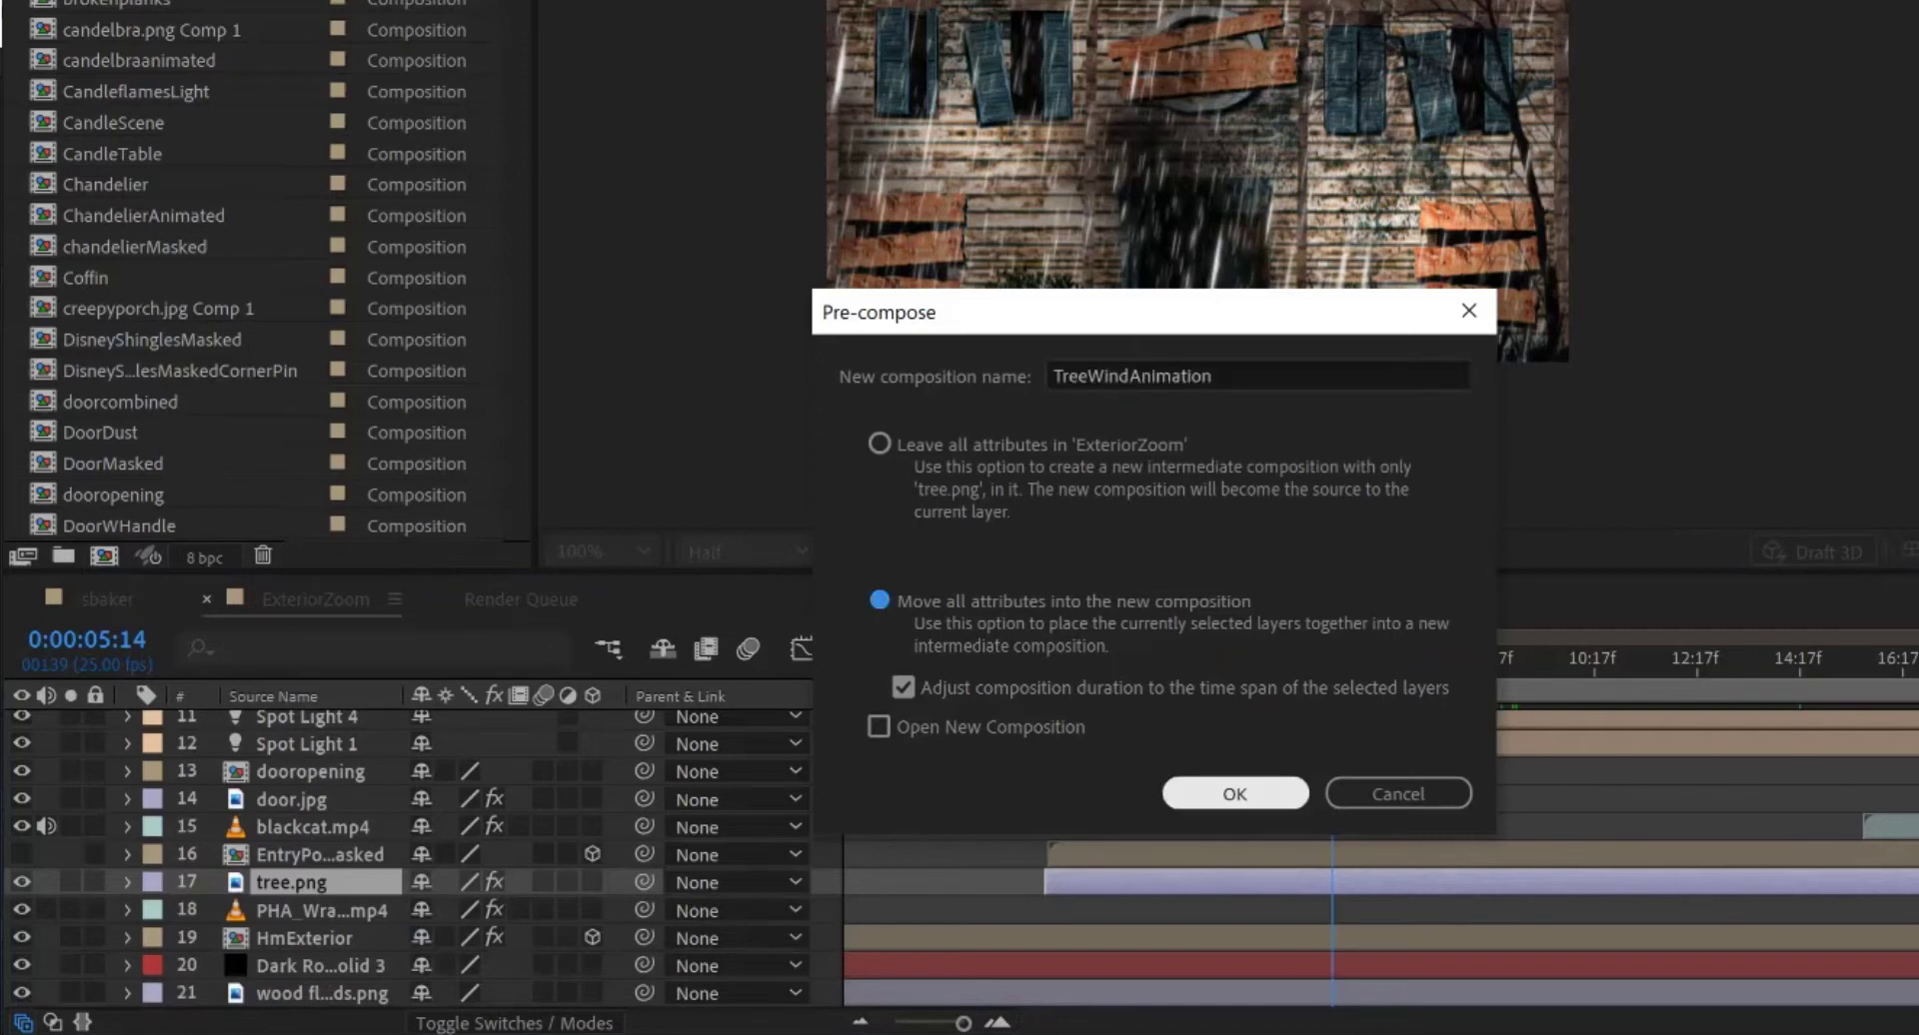
key("Return")
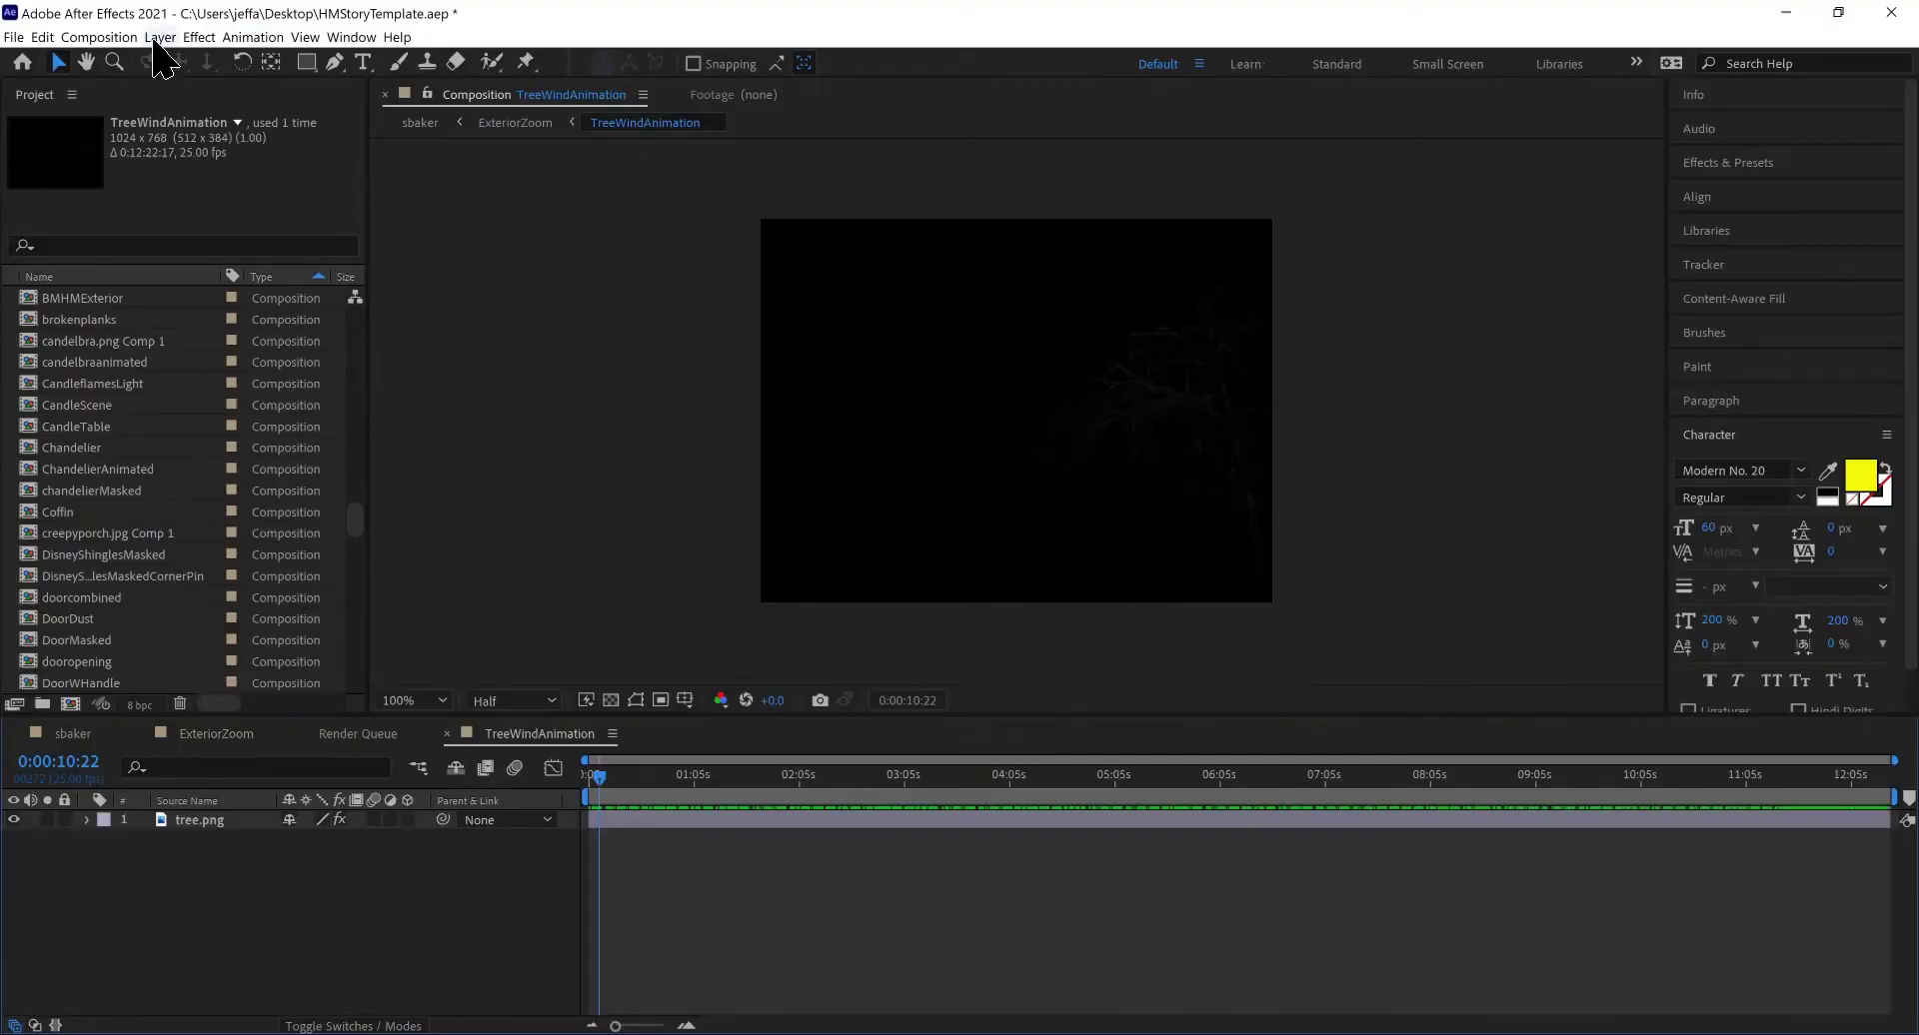
Step: Add a white solid, place it beneath the tree.png layer as a background, and preview the tree animation
left_click(160, 40)
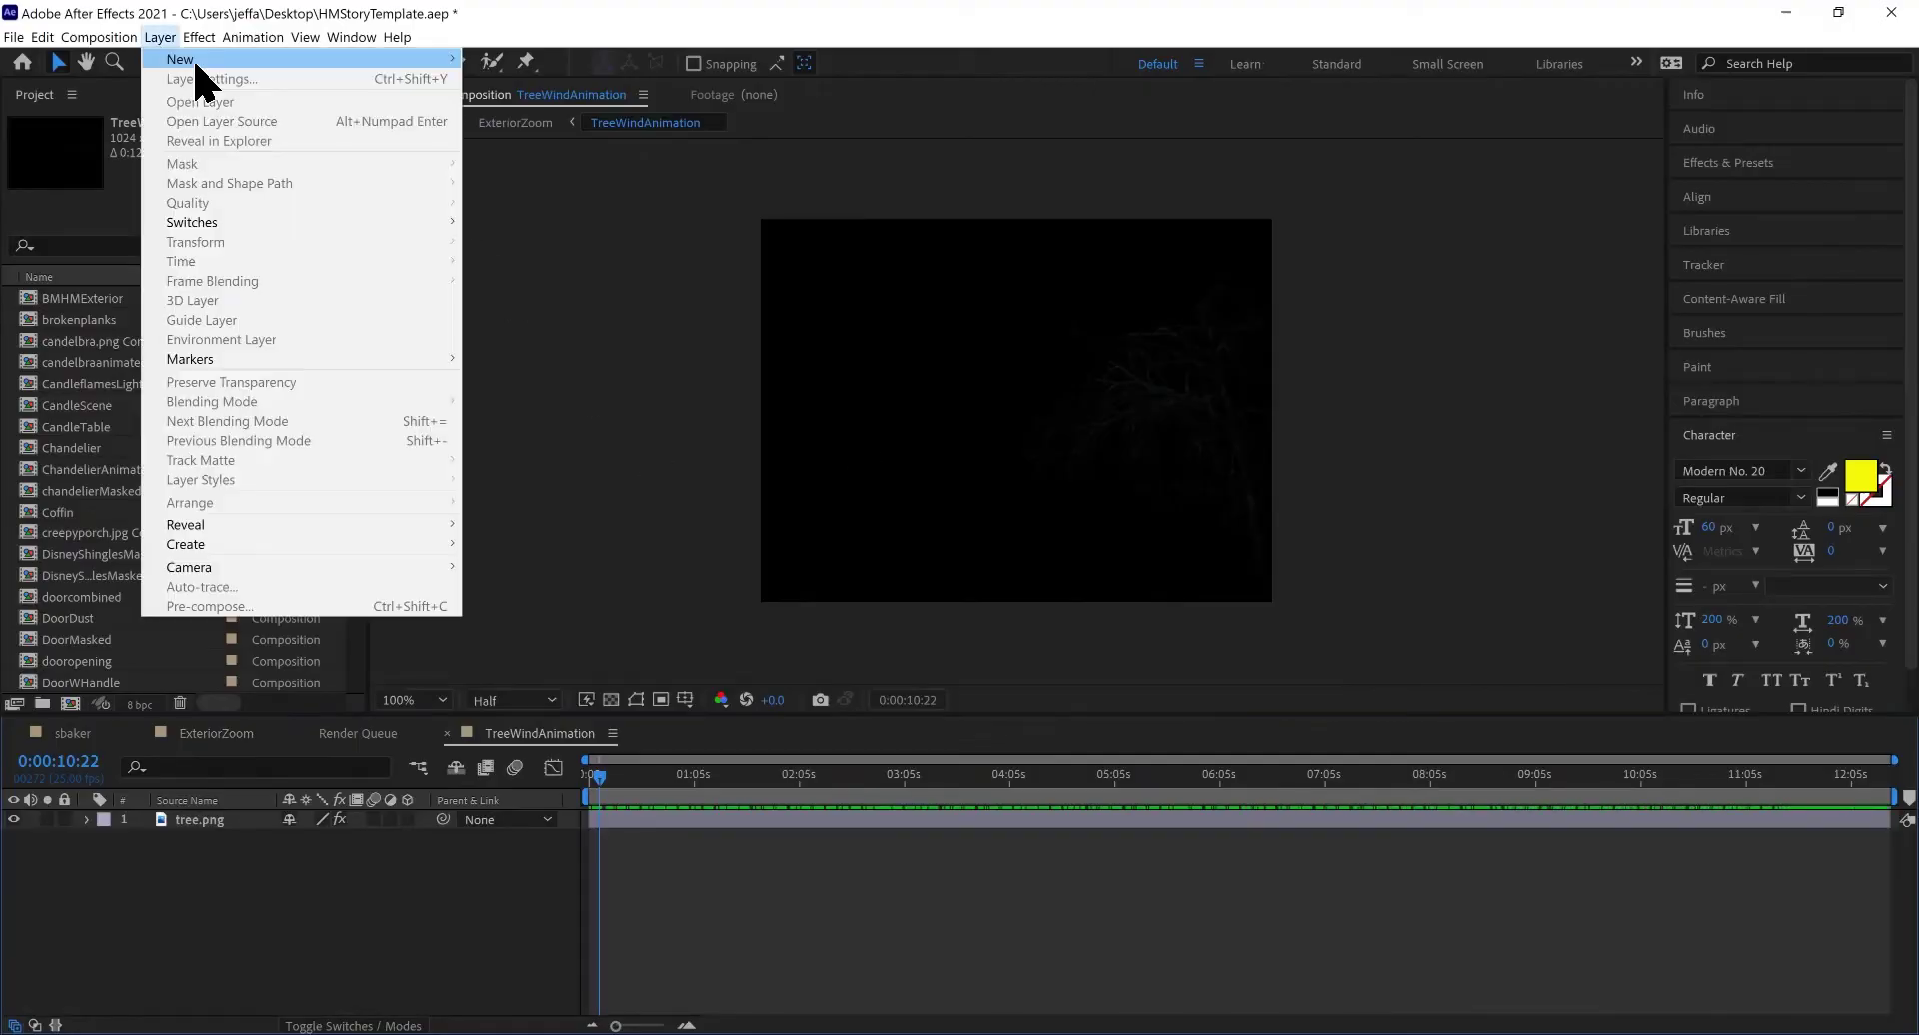
mouse_move(200, 62)
left_click(505, 79)
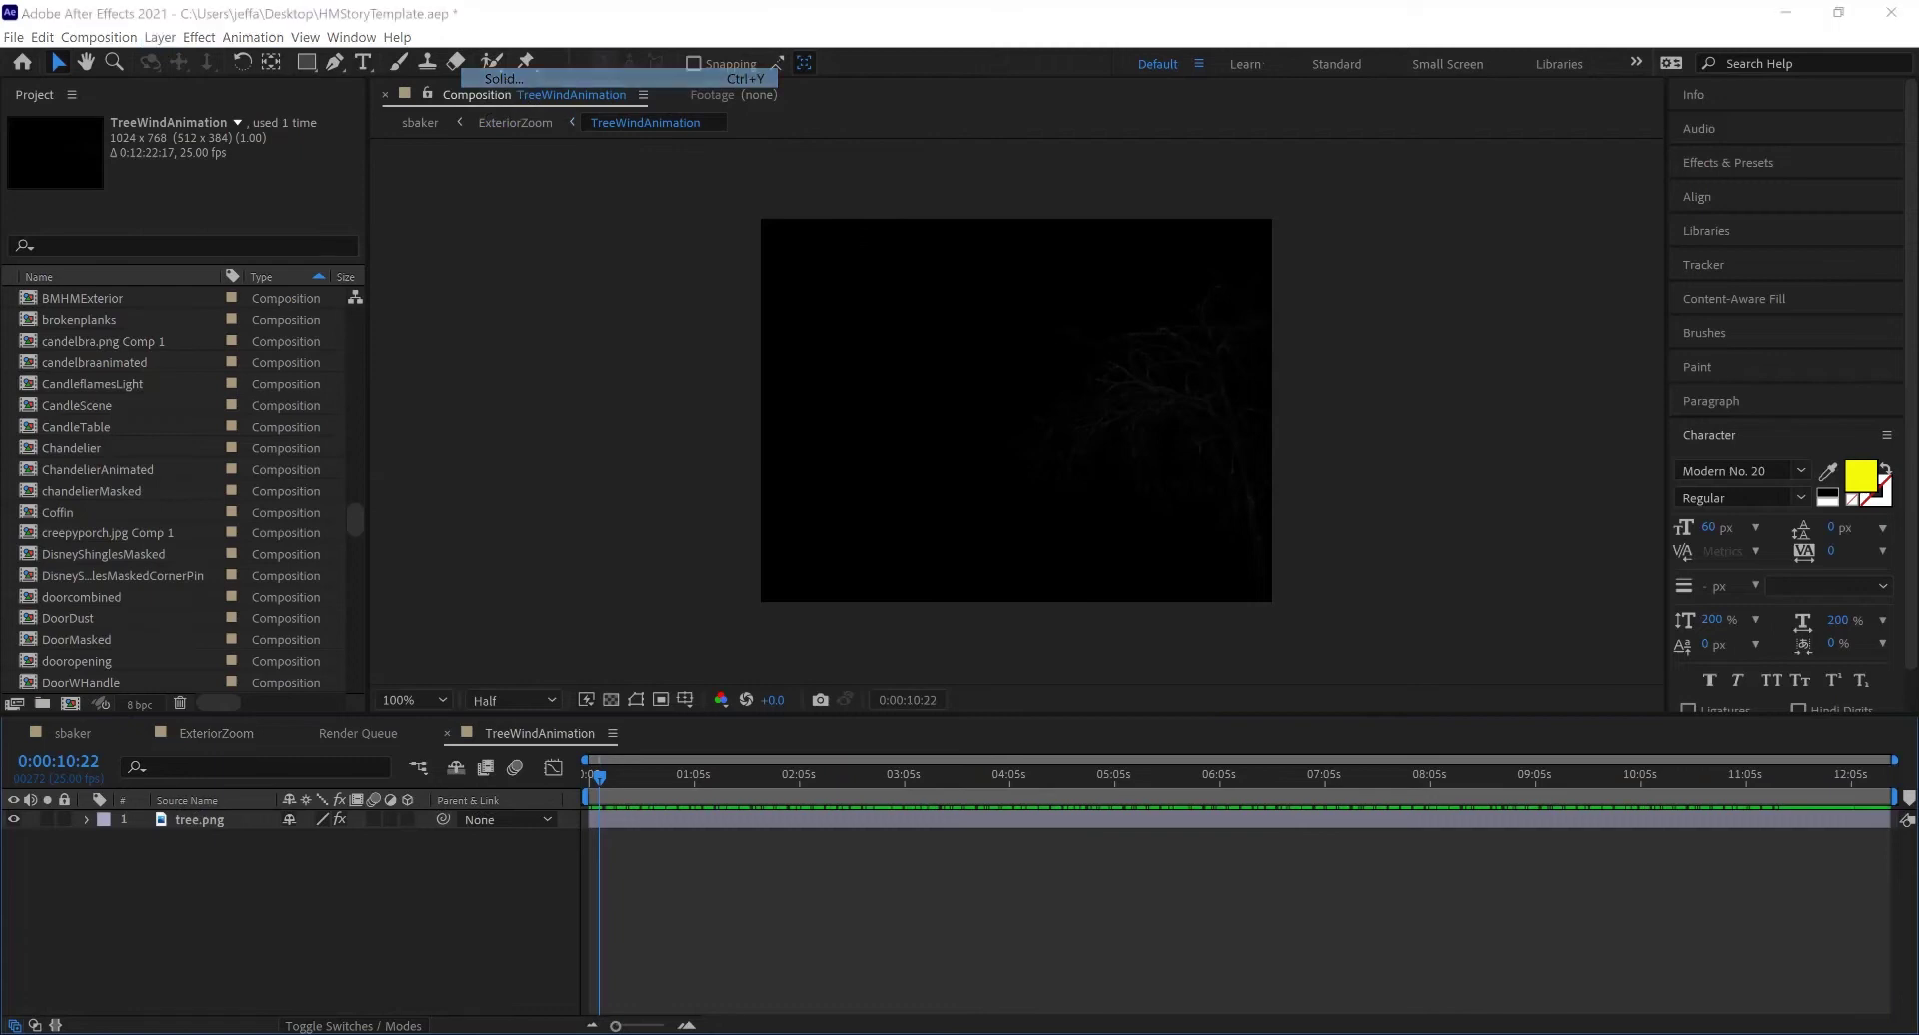
key("Return")
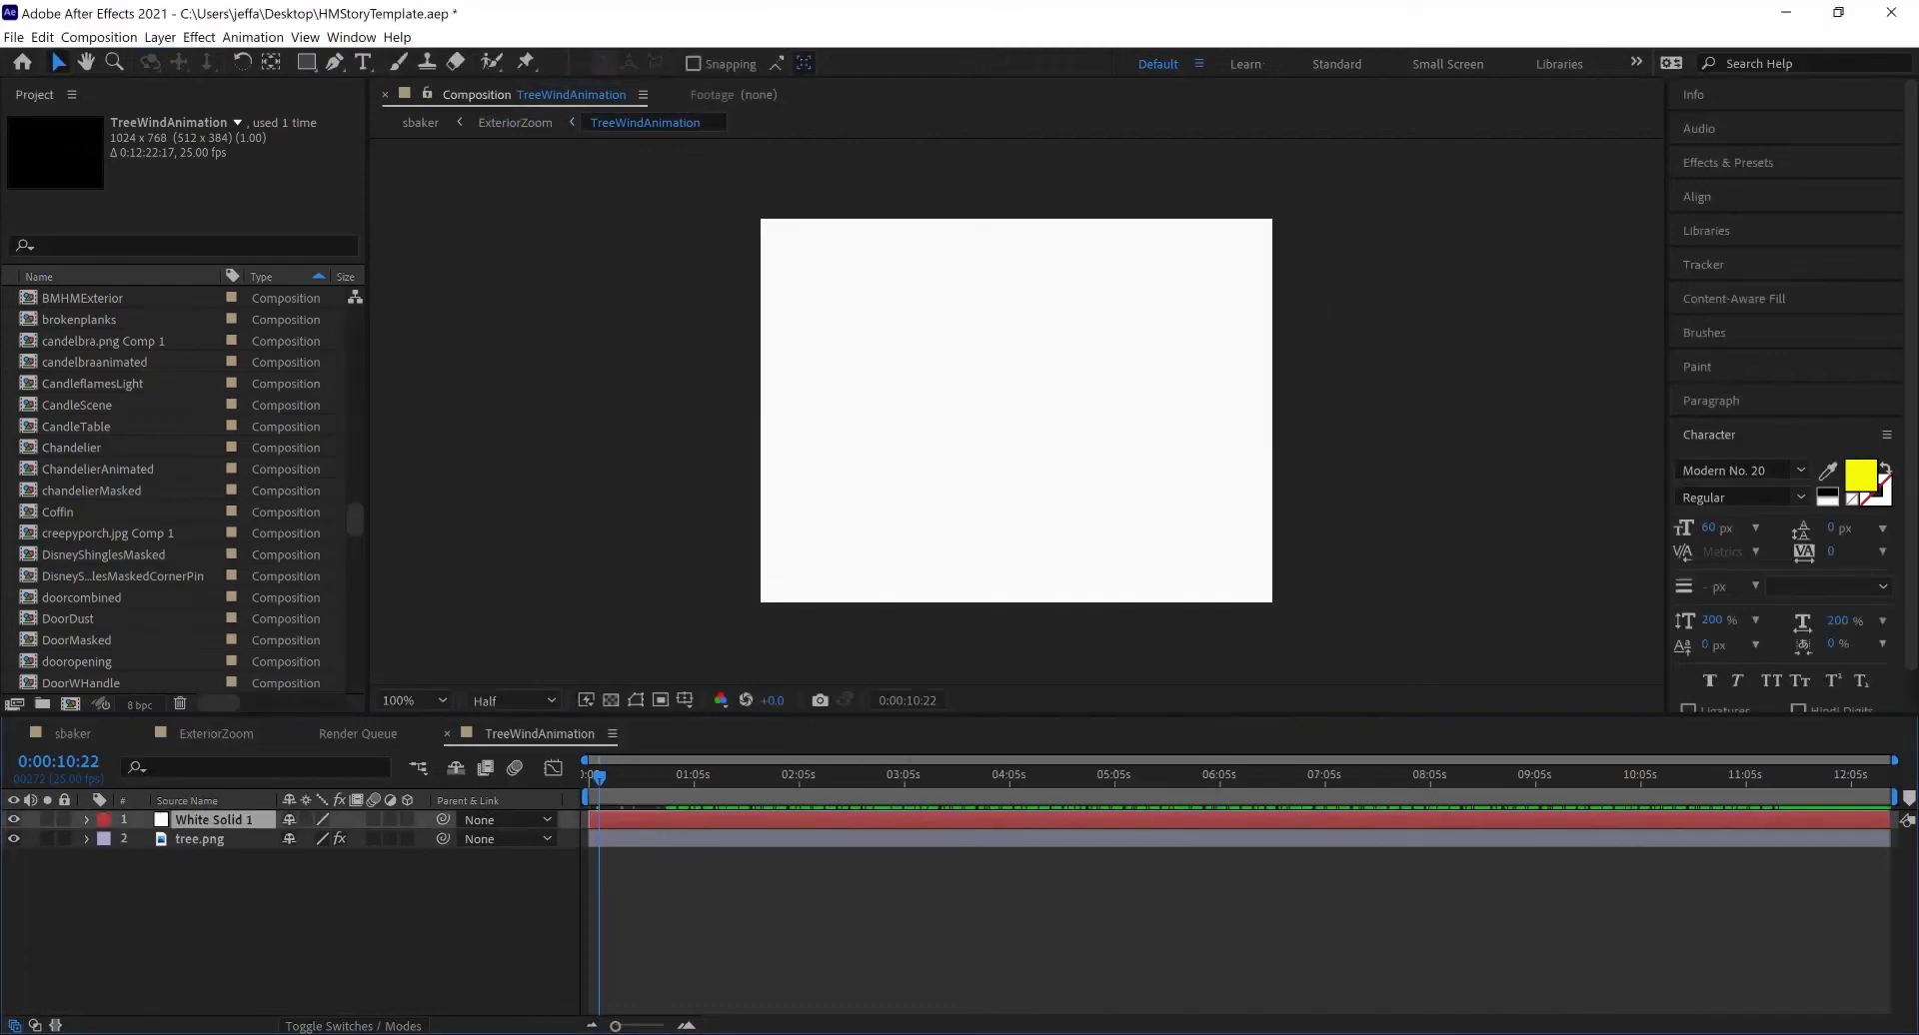
key("ctrl+bracketleft")
key("space")
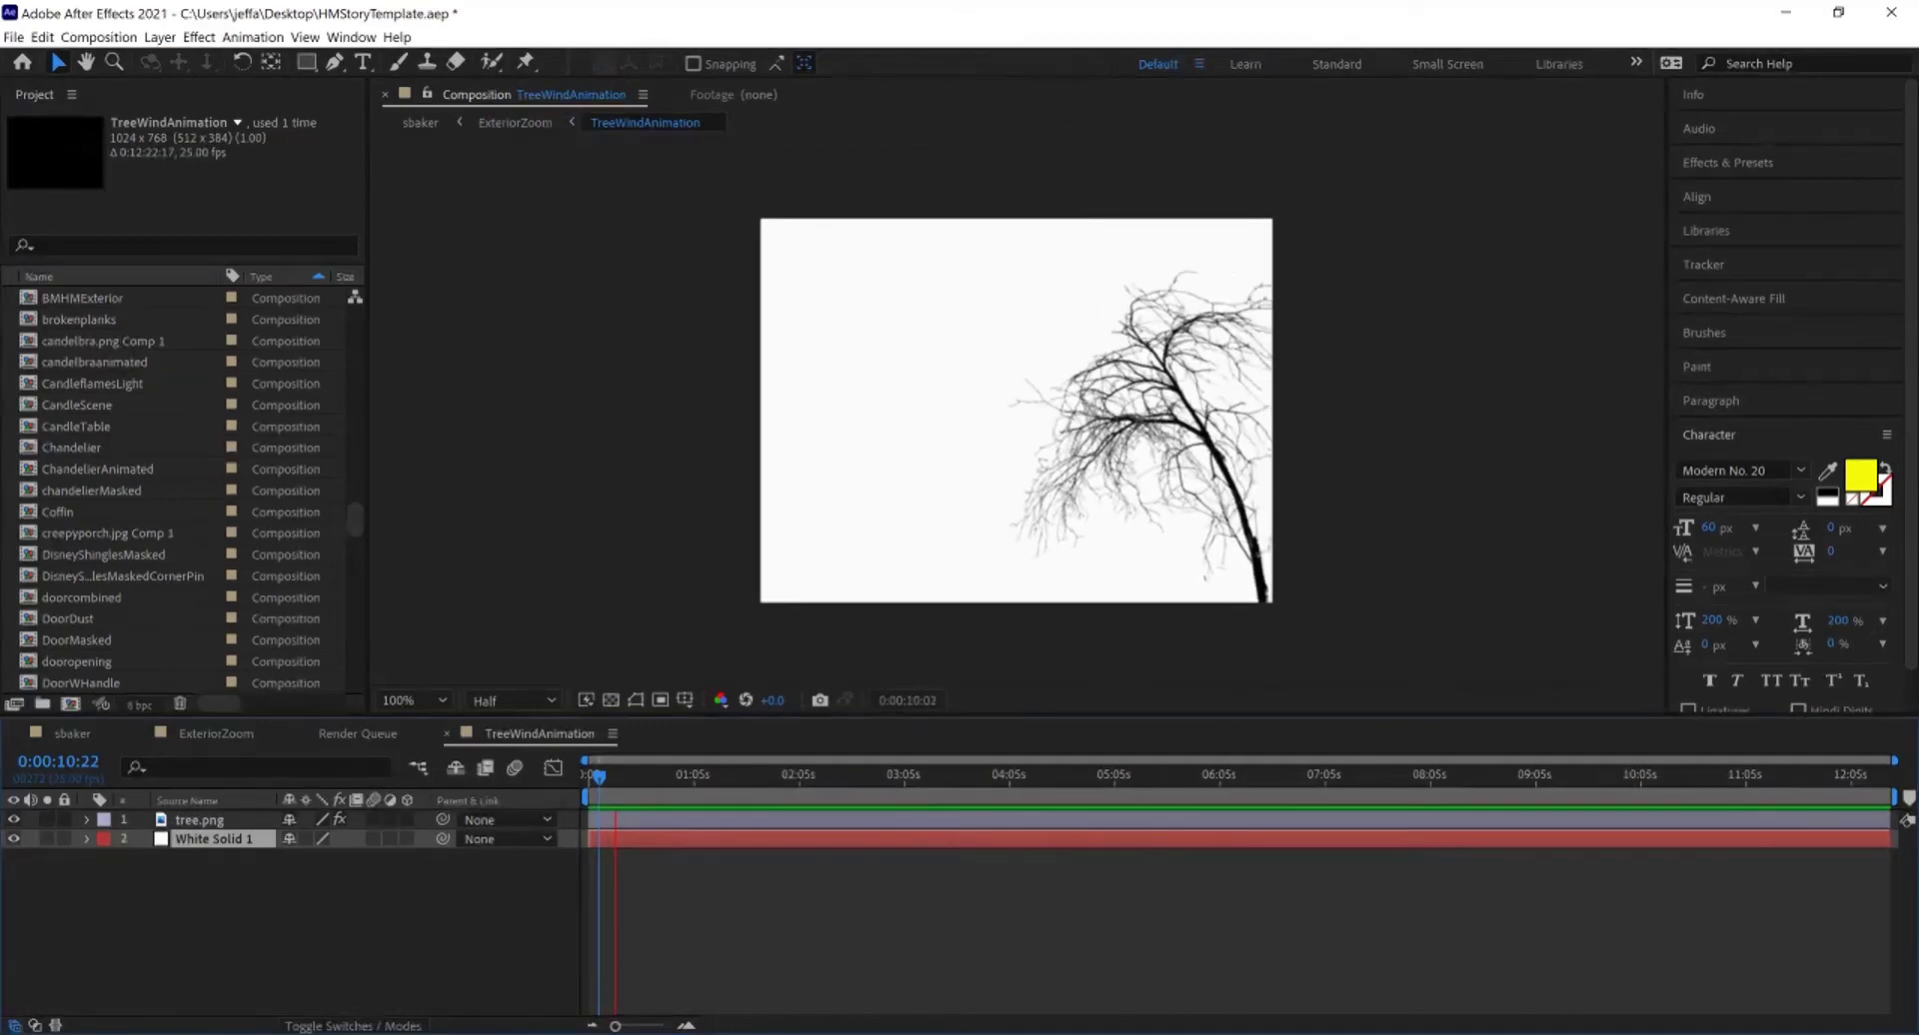
key("space")
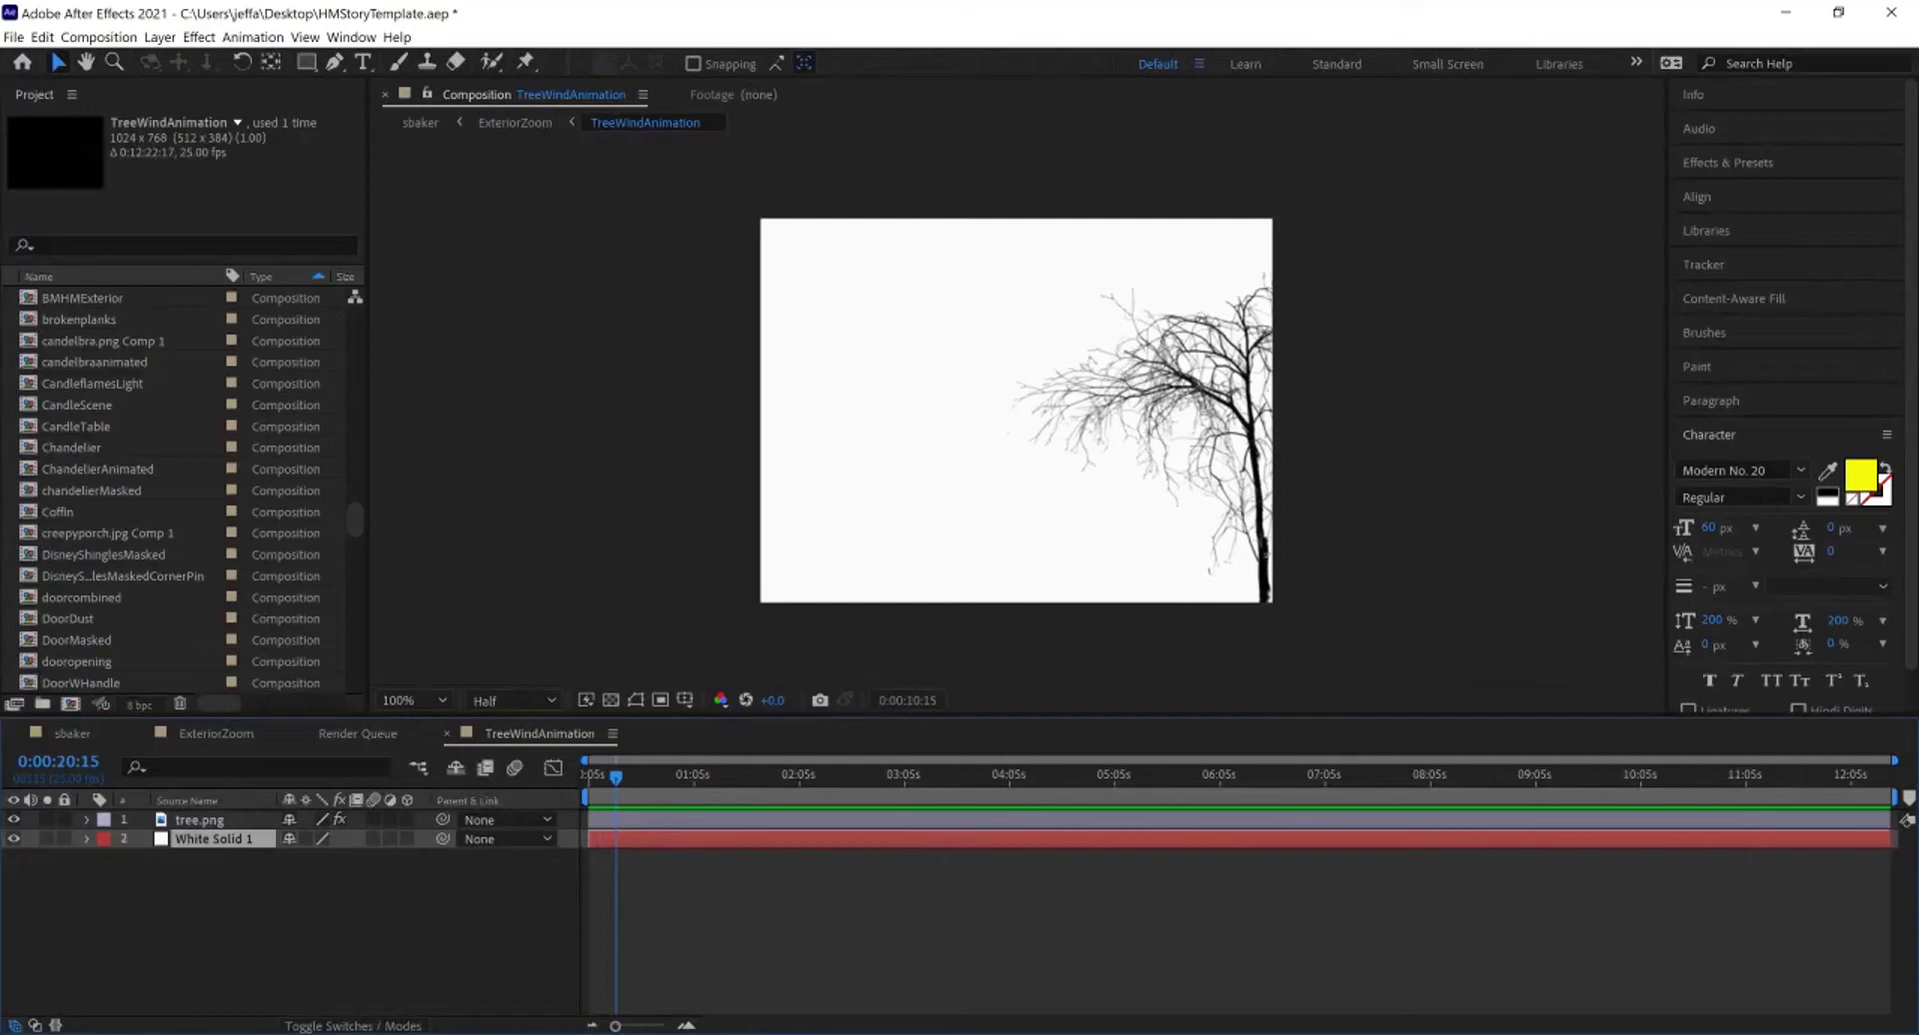
Step: Set the TreeWindAnimation composition size to 1920 px wide and 1080 px high
left_click(199, 819)
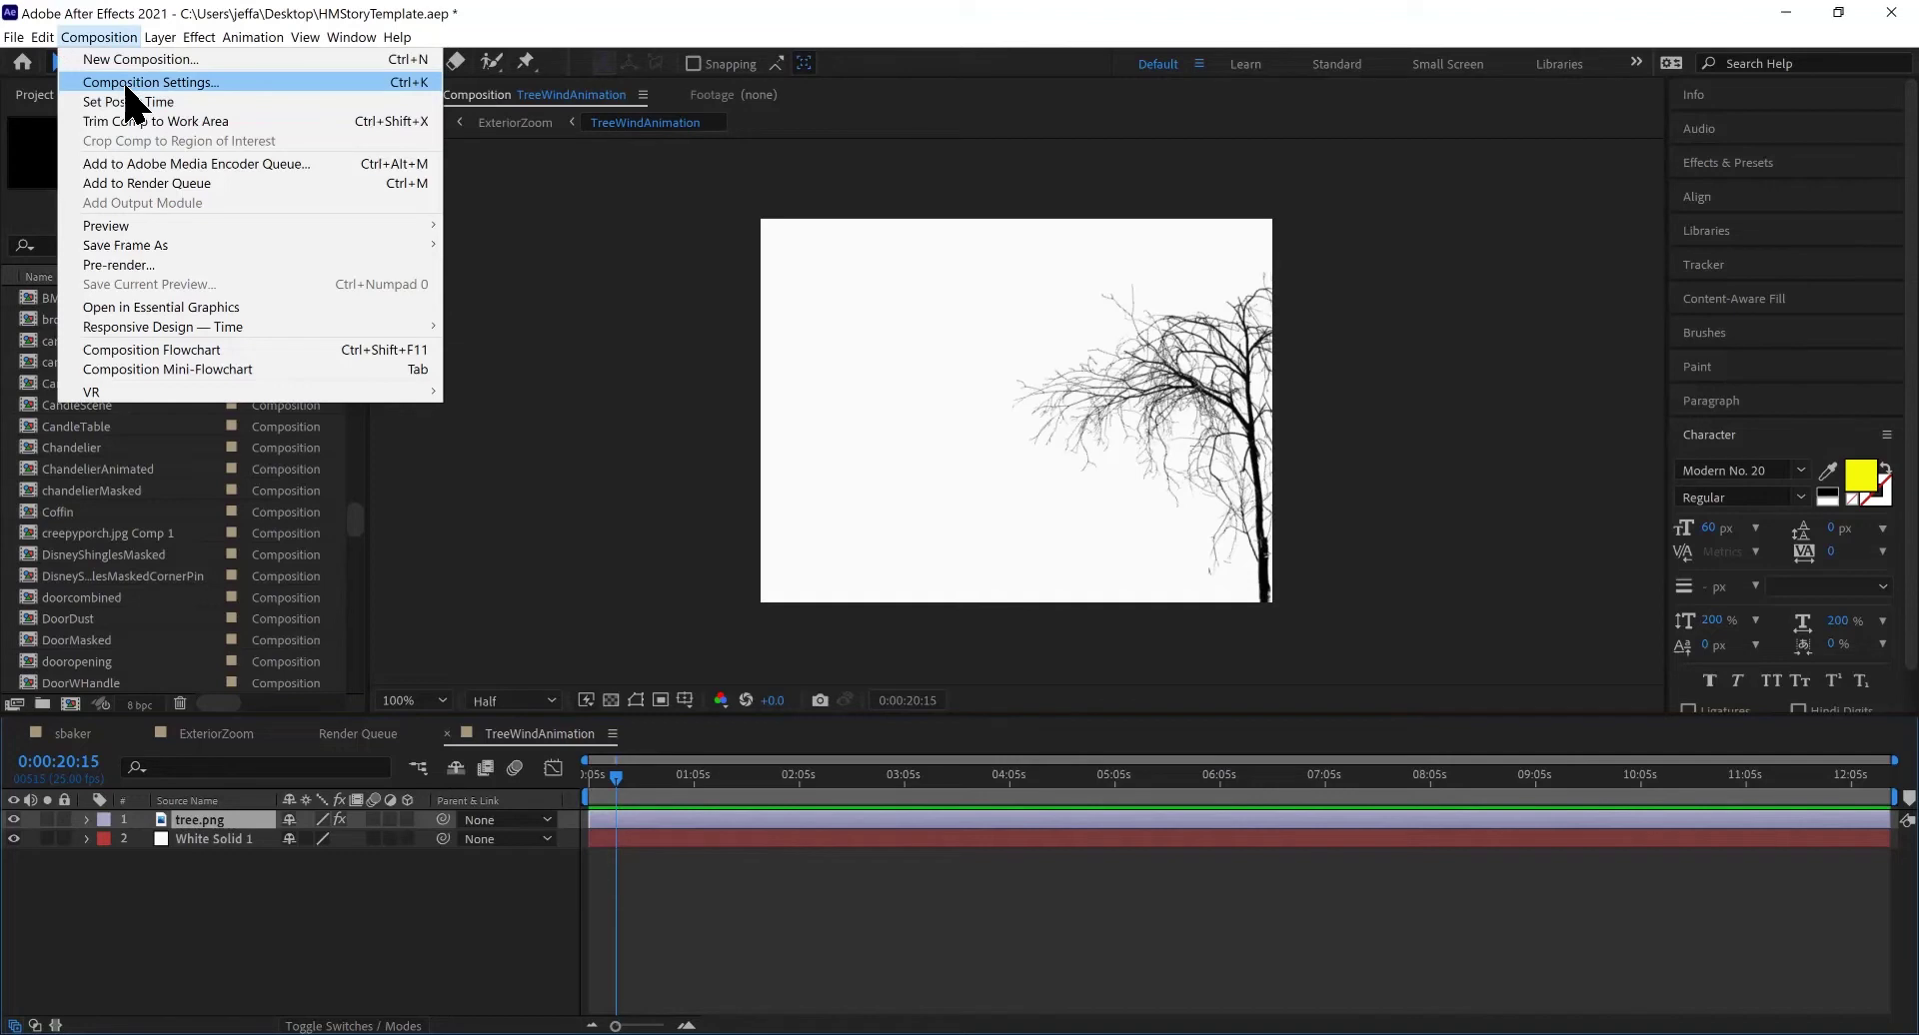
left_click(125, 84)
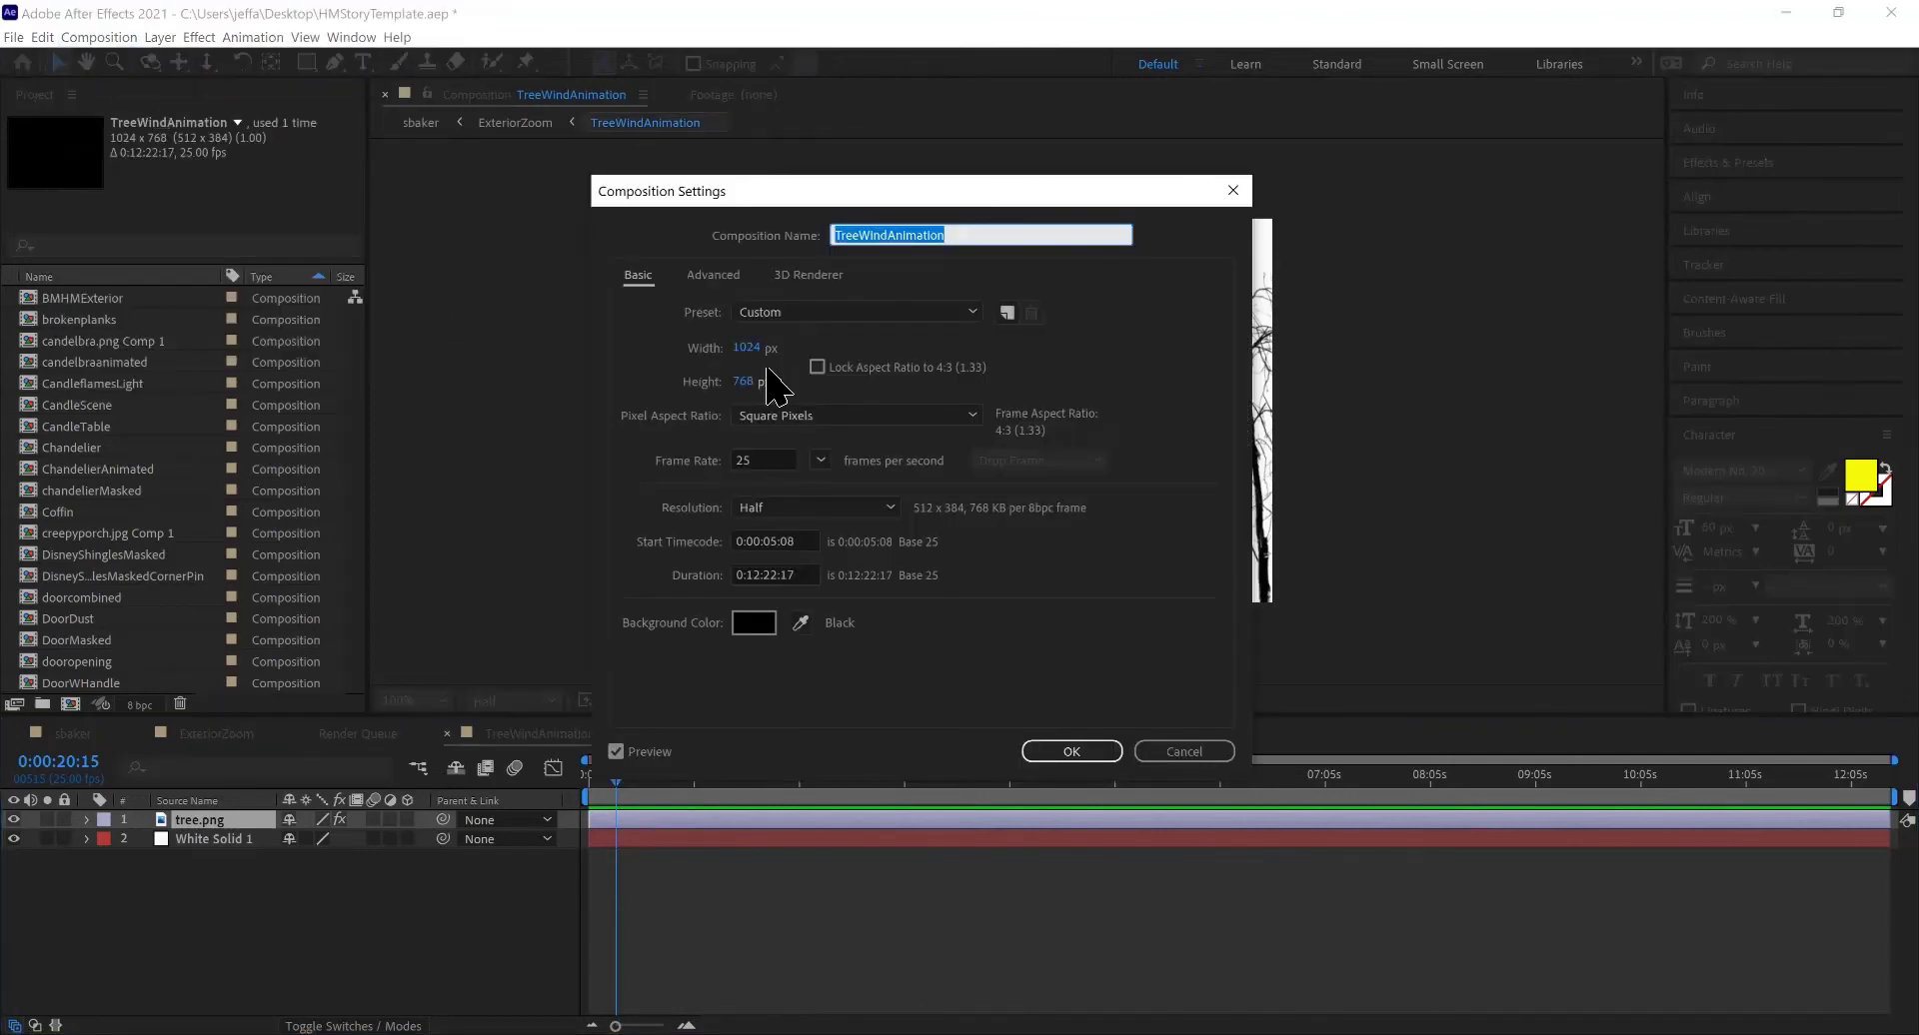
left_click(746, 346)
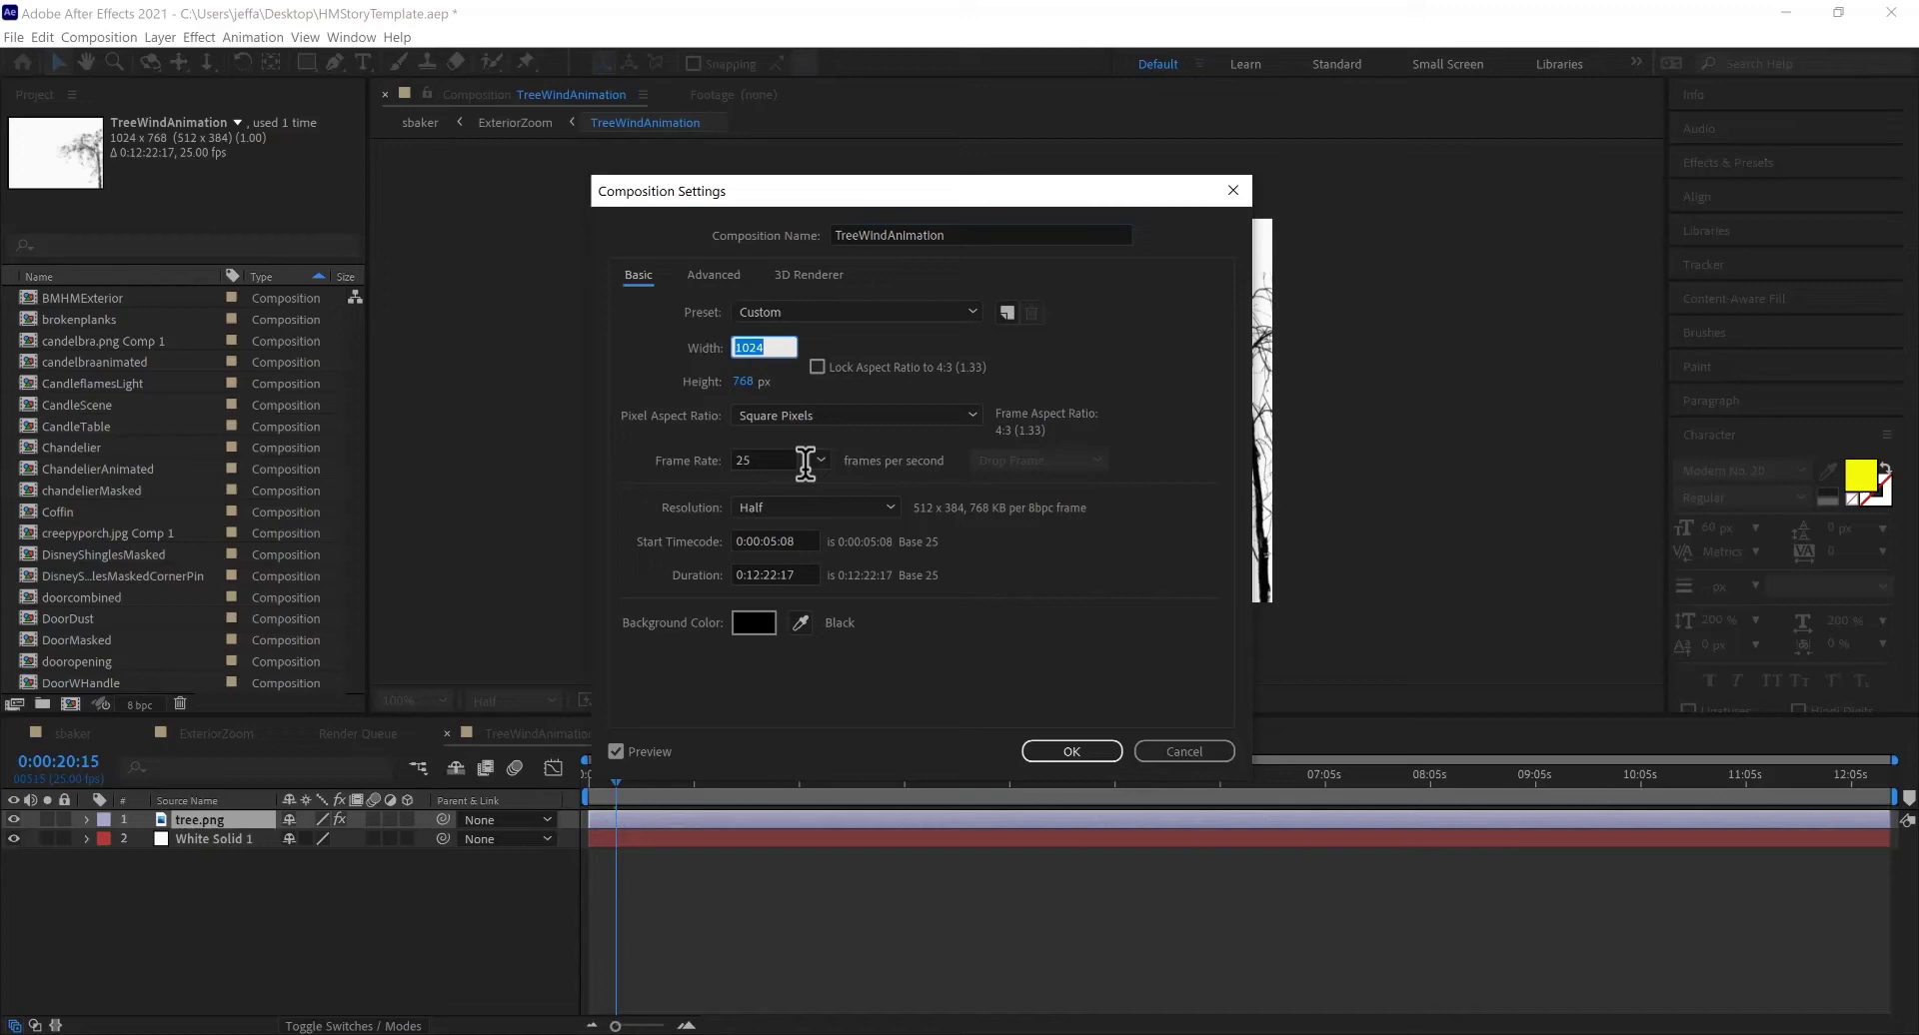
type("1920")
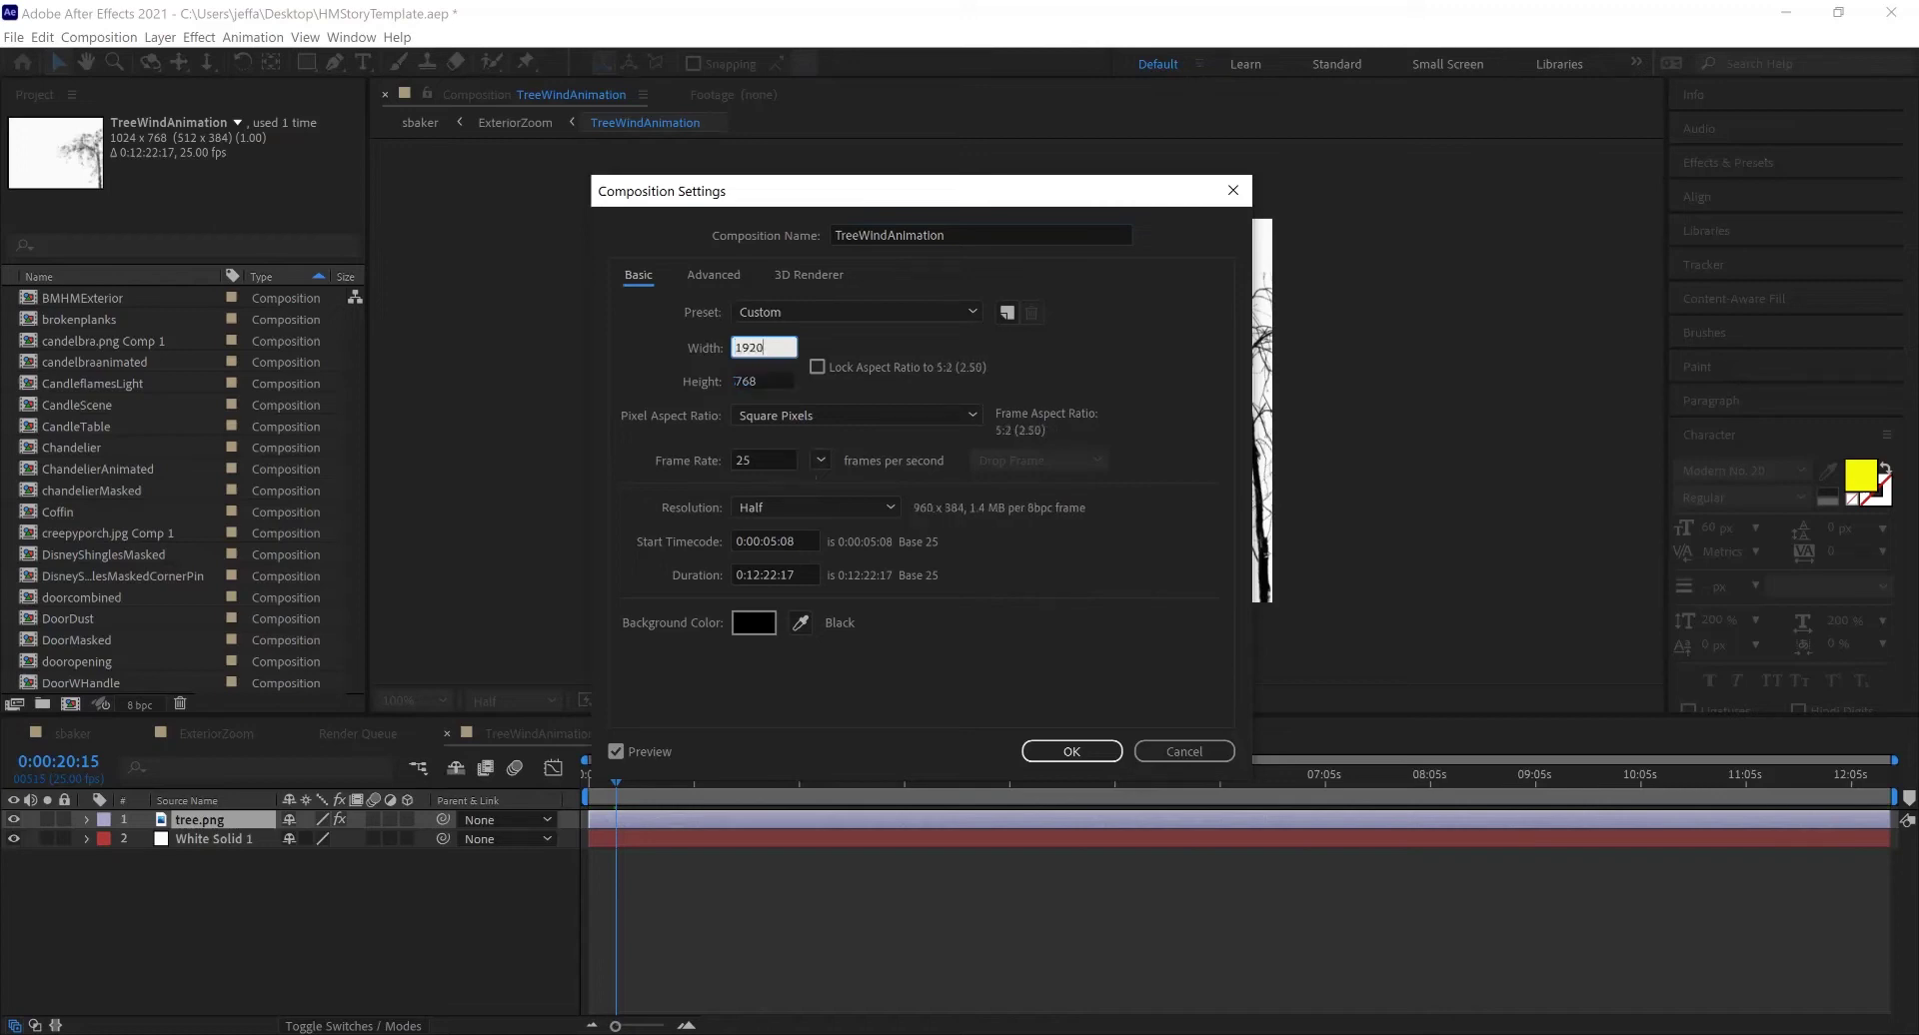
key("Tab")
type("1080")
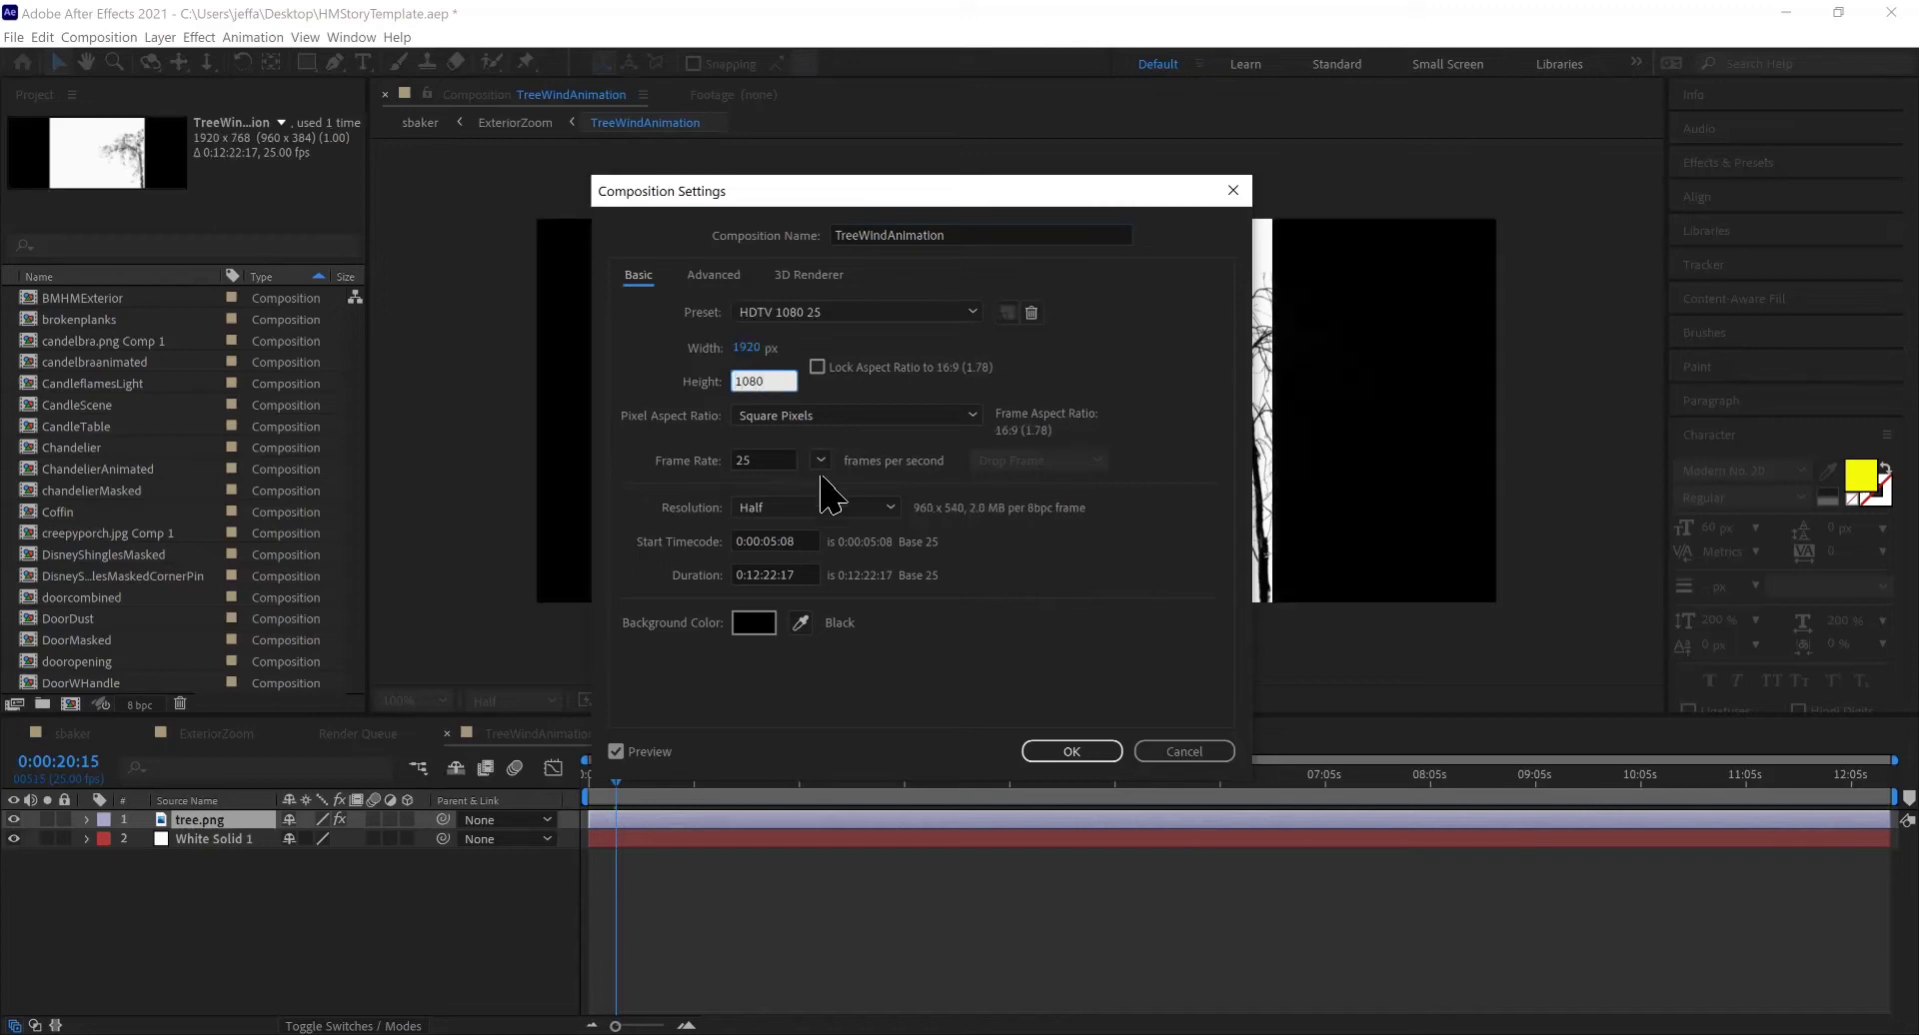
key("Return")
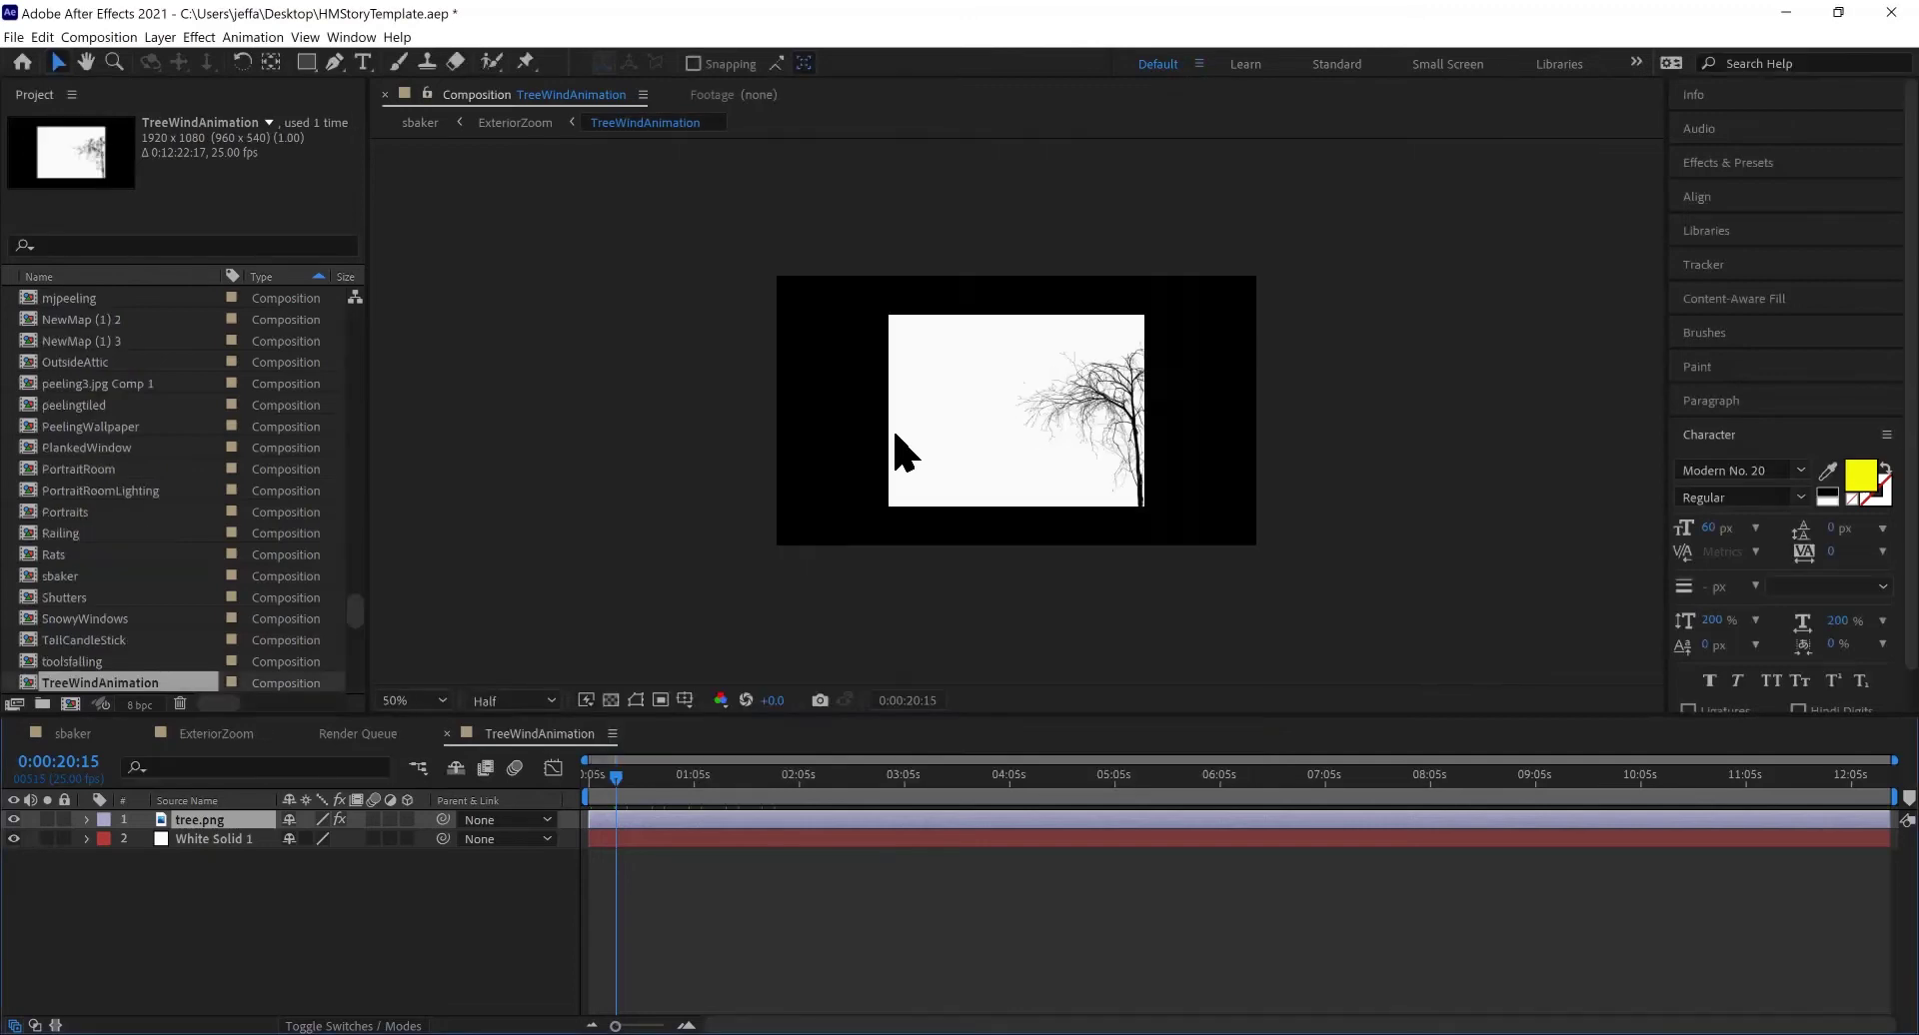
Step: Scale the white solid layer to 186% so it fills the whole composition frame
key("comma")
key("period")
left_click(214, 839)
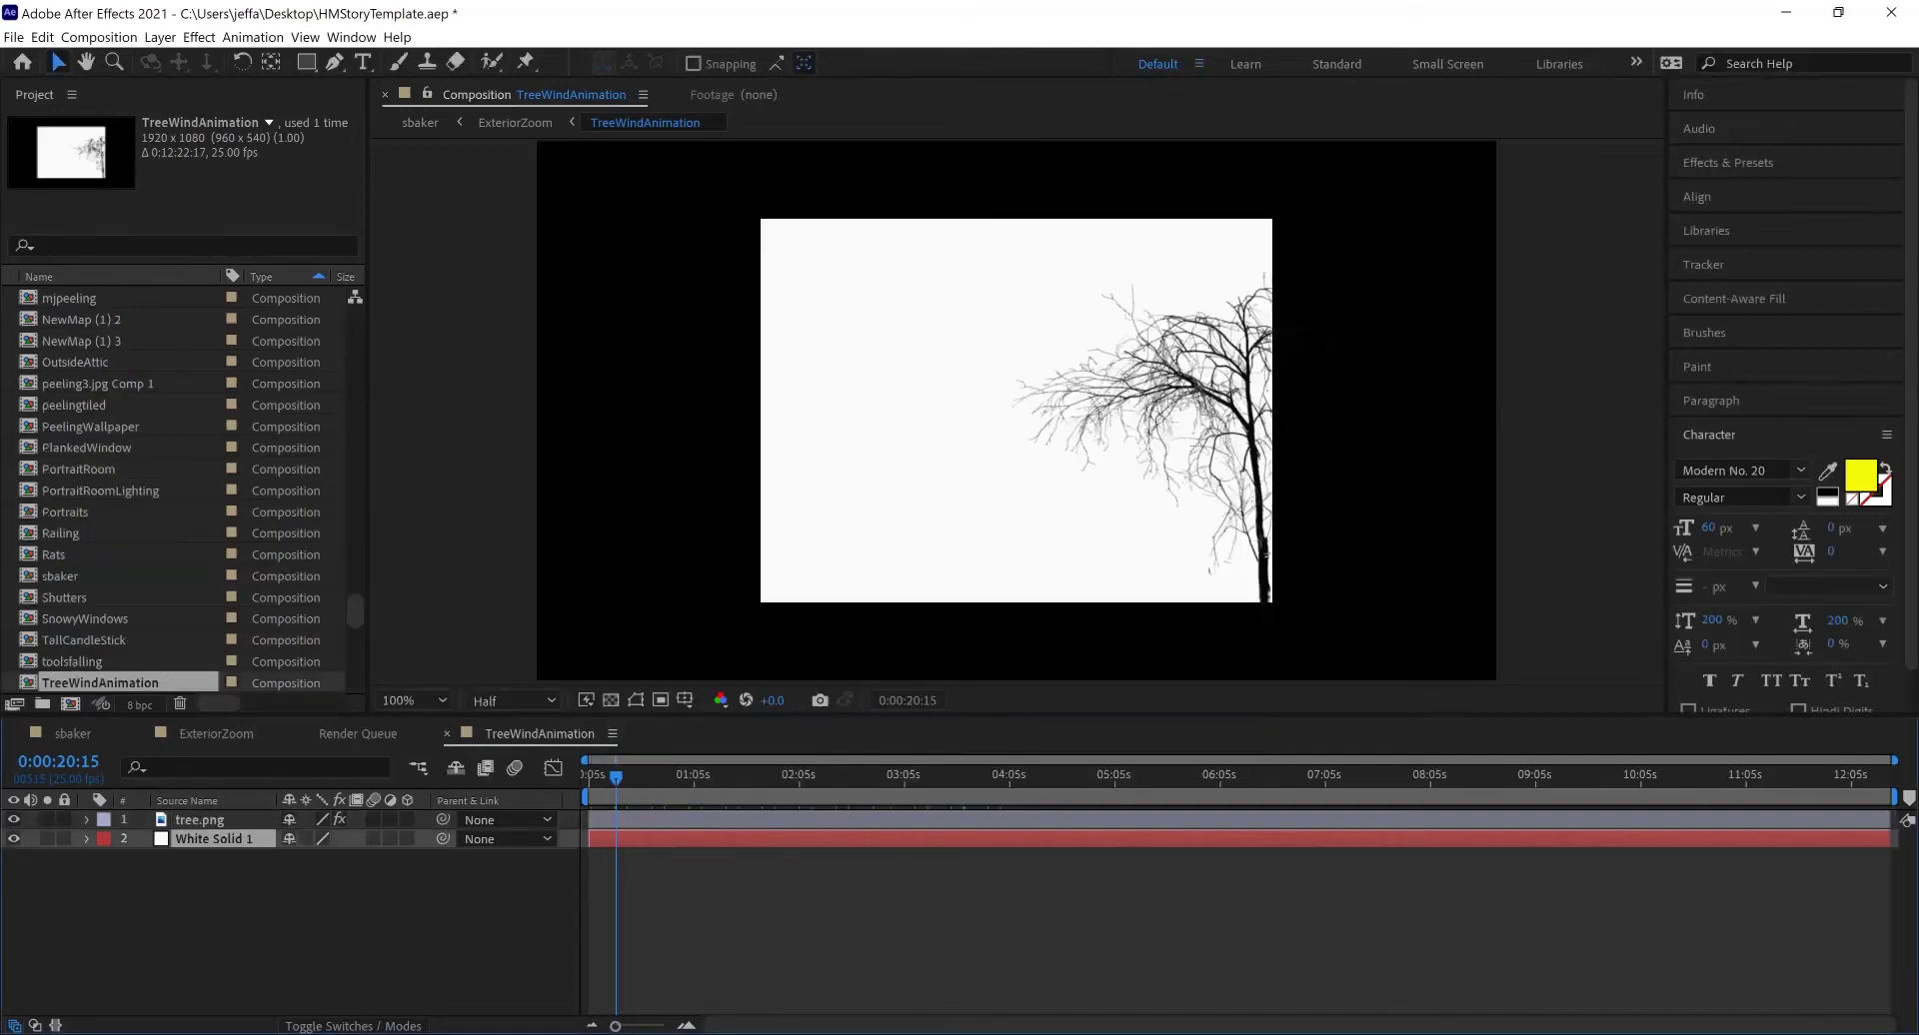
key("comma")
key("comma")
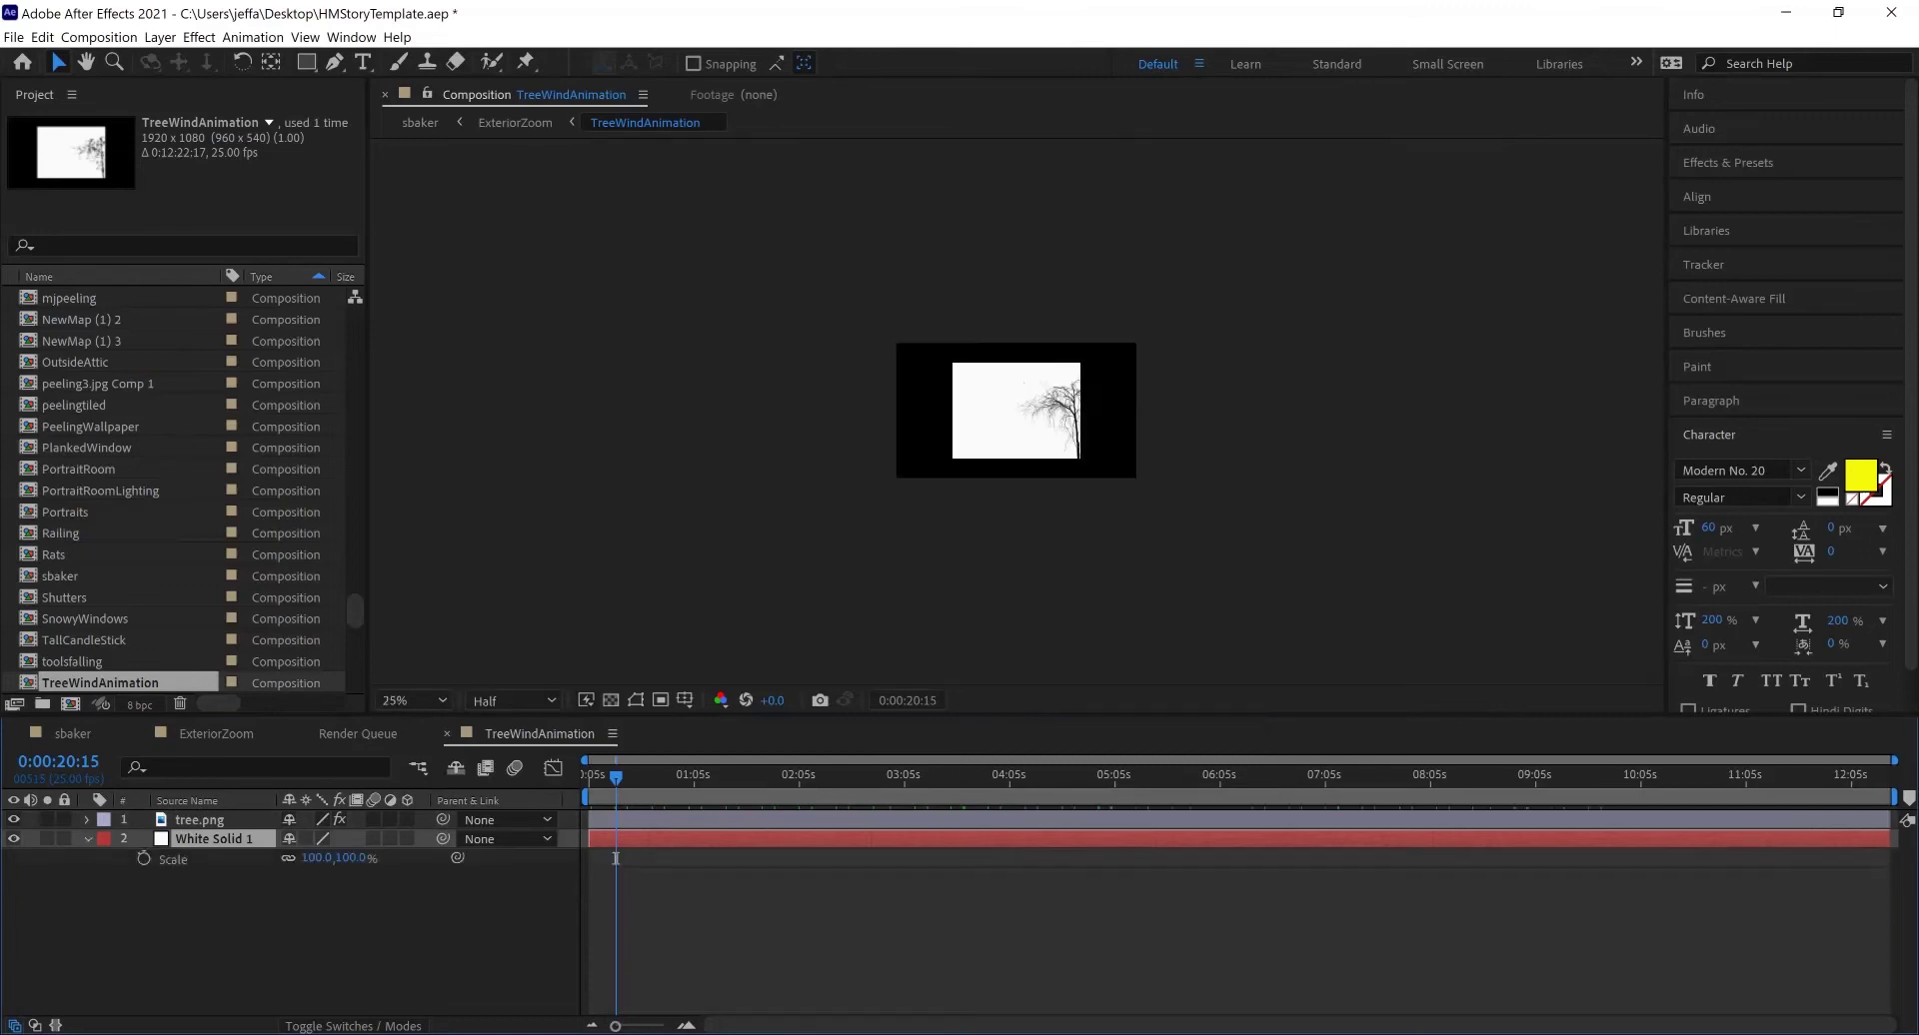
key("s")
left_click_drag(350, 858, 402, 858)
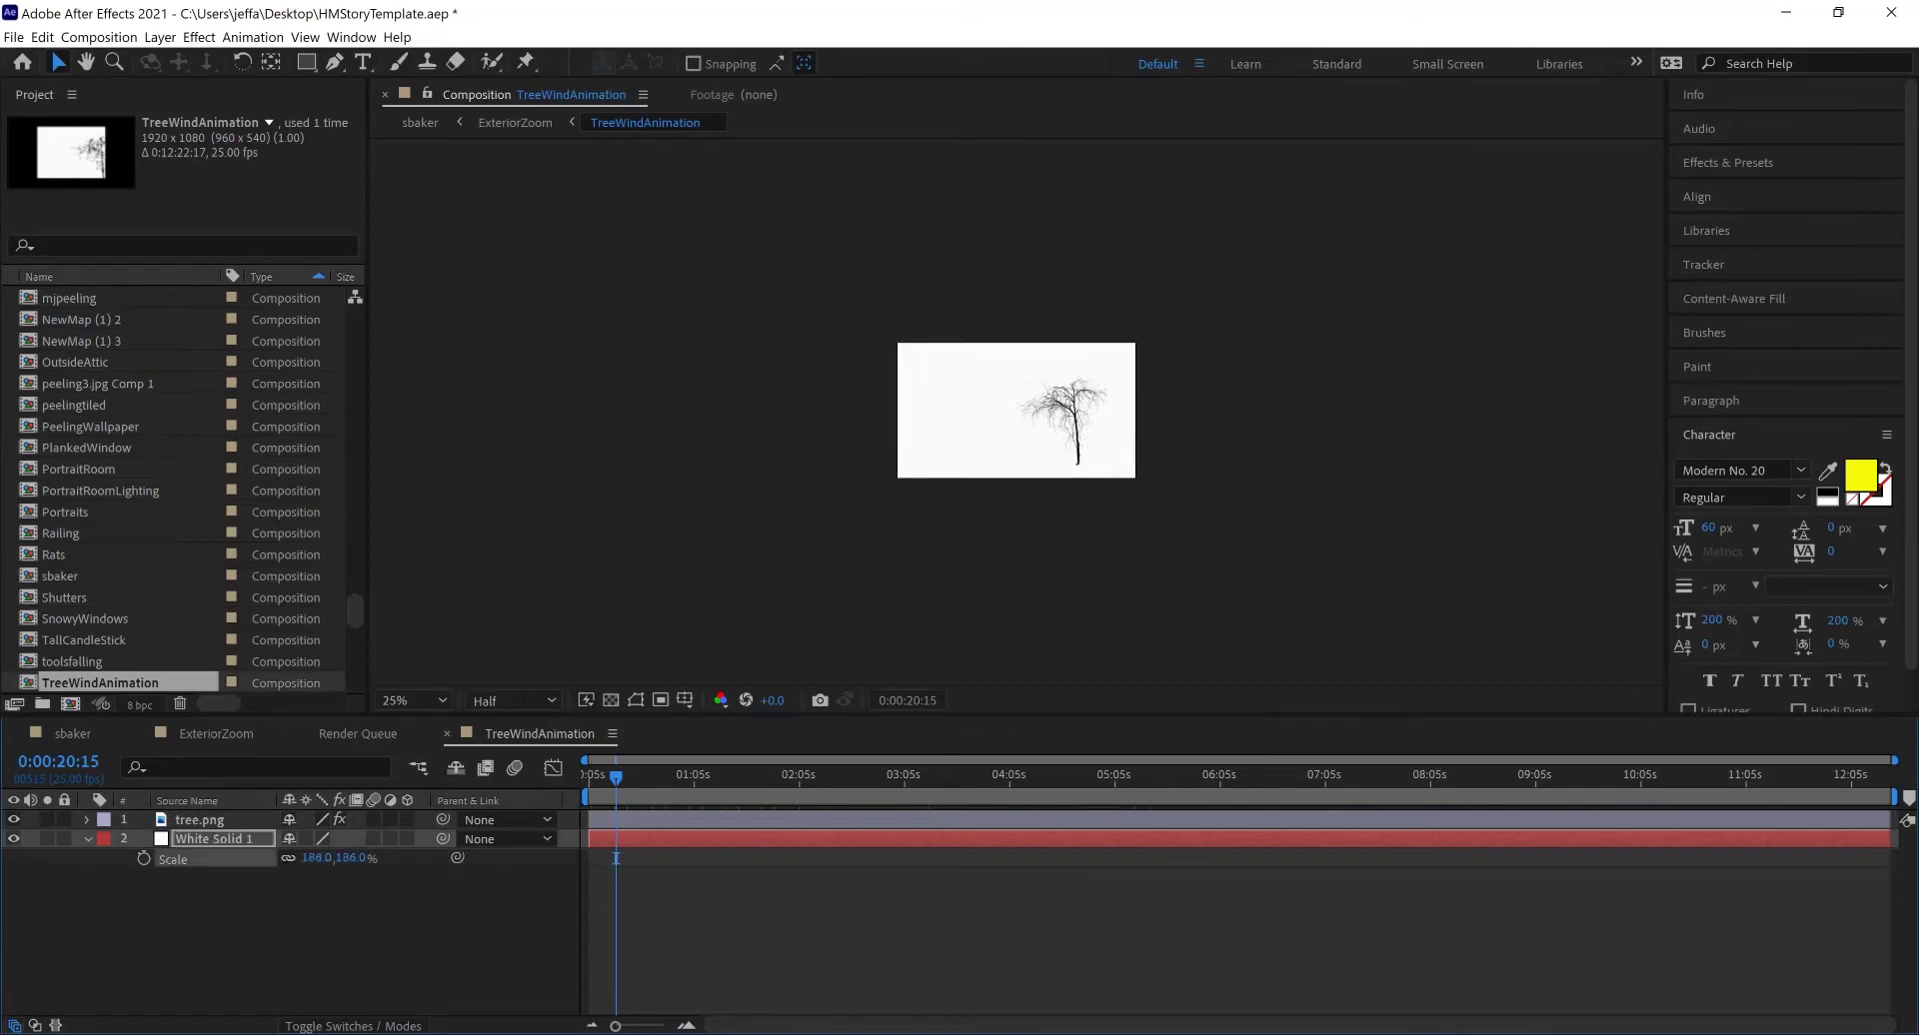
Step: Move the tree.png layer to the middle of the frame and scale it up proportionally to about 97%
key("period")
key("ctrl+Up")
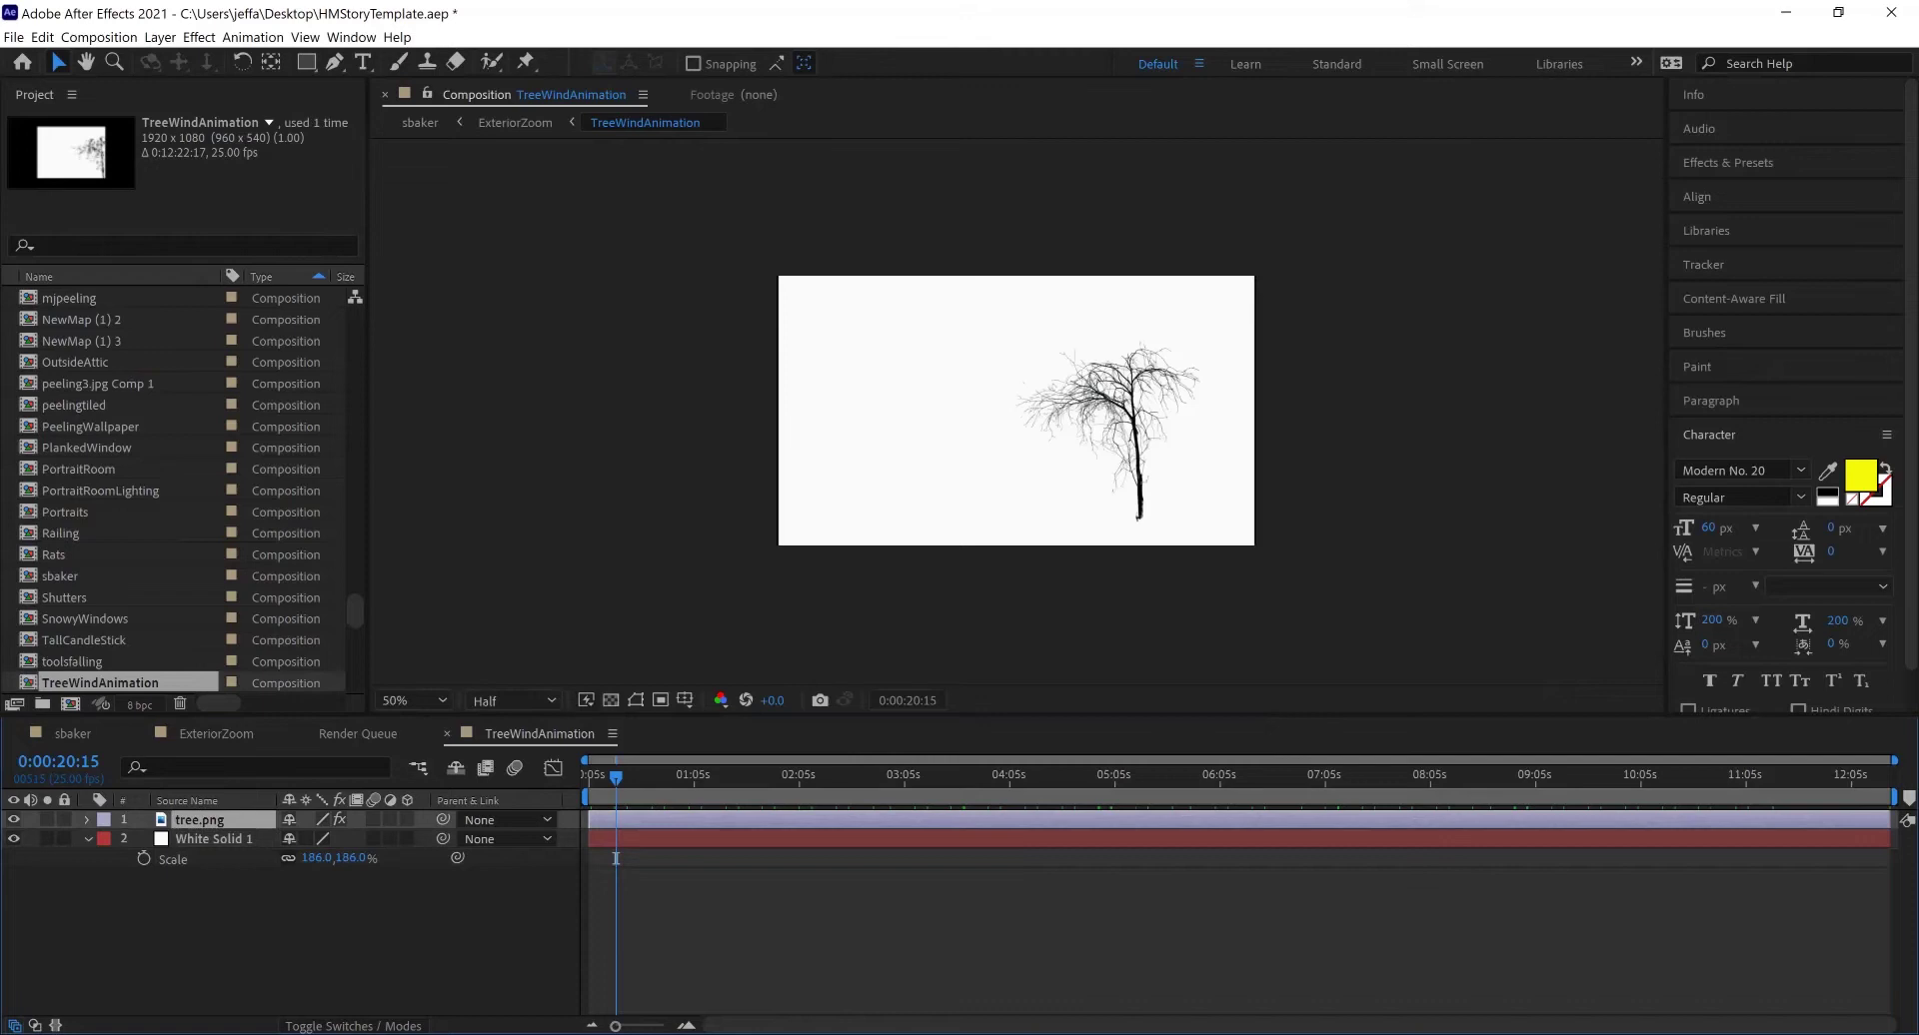
left_click_drag(1133, 420, 1024, 406)
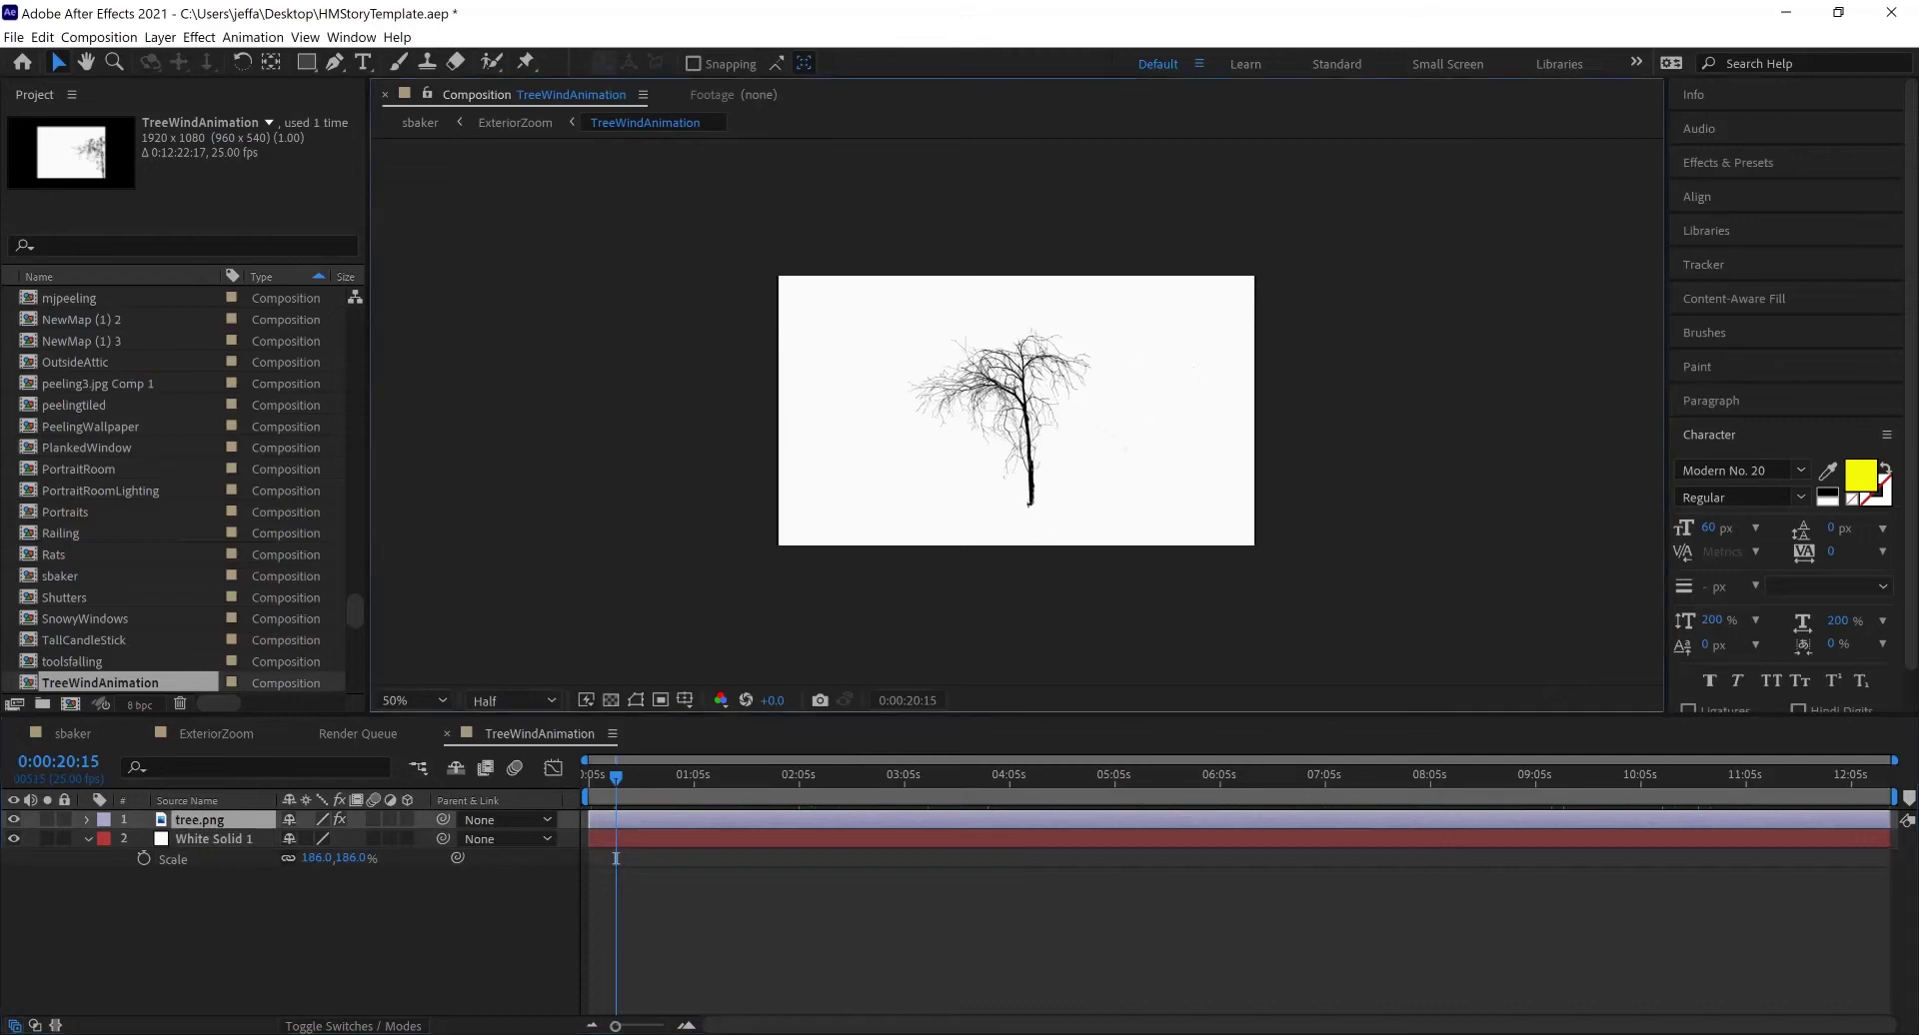
key("Return")
key("Return")
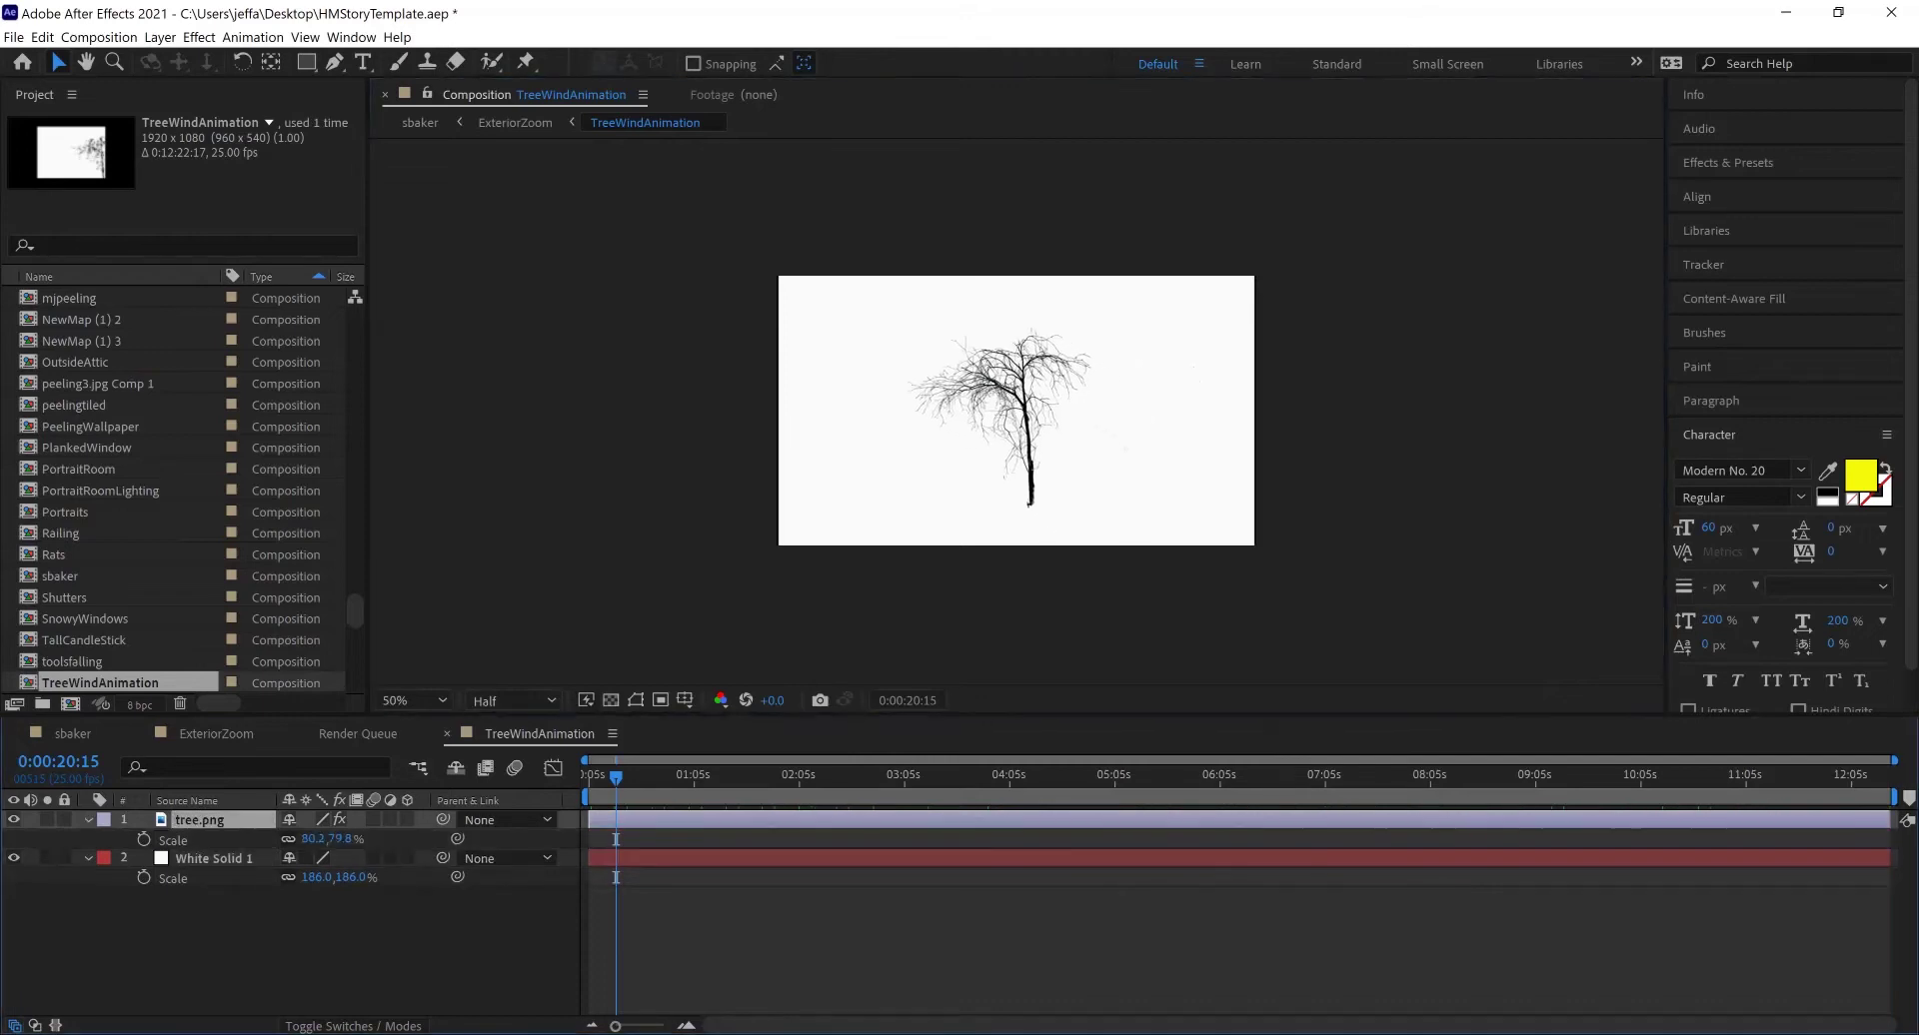
key("s")
left_click_drag(339, 839, 350, 840)
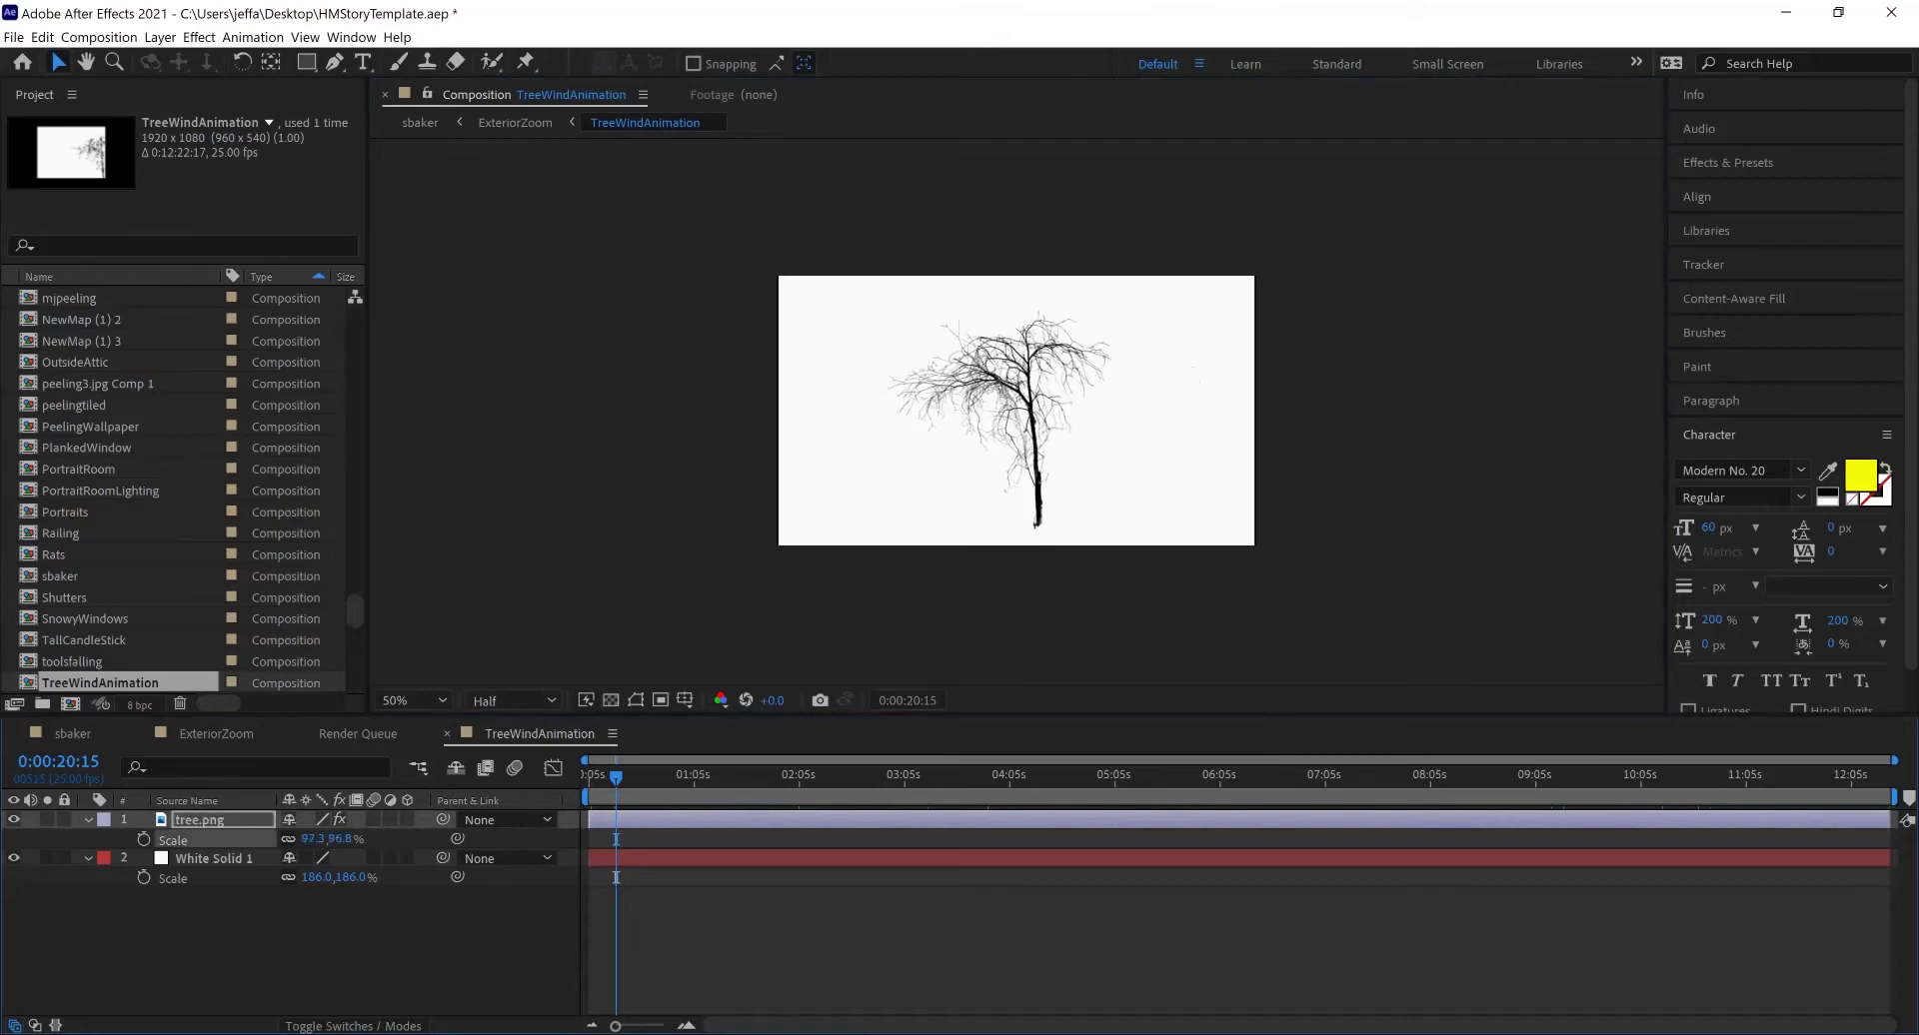
Step: Rotate the tree.png layer about 90° counter-clockwise onto its side and scale it to about 105%
key("w")
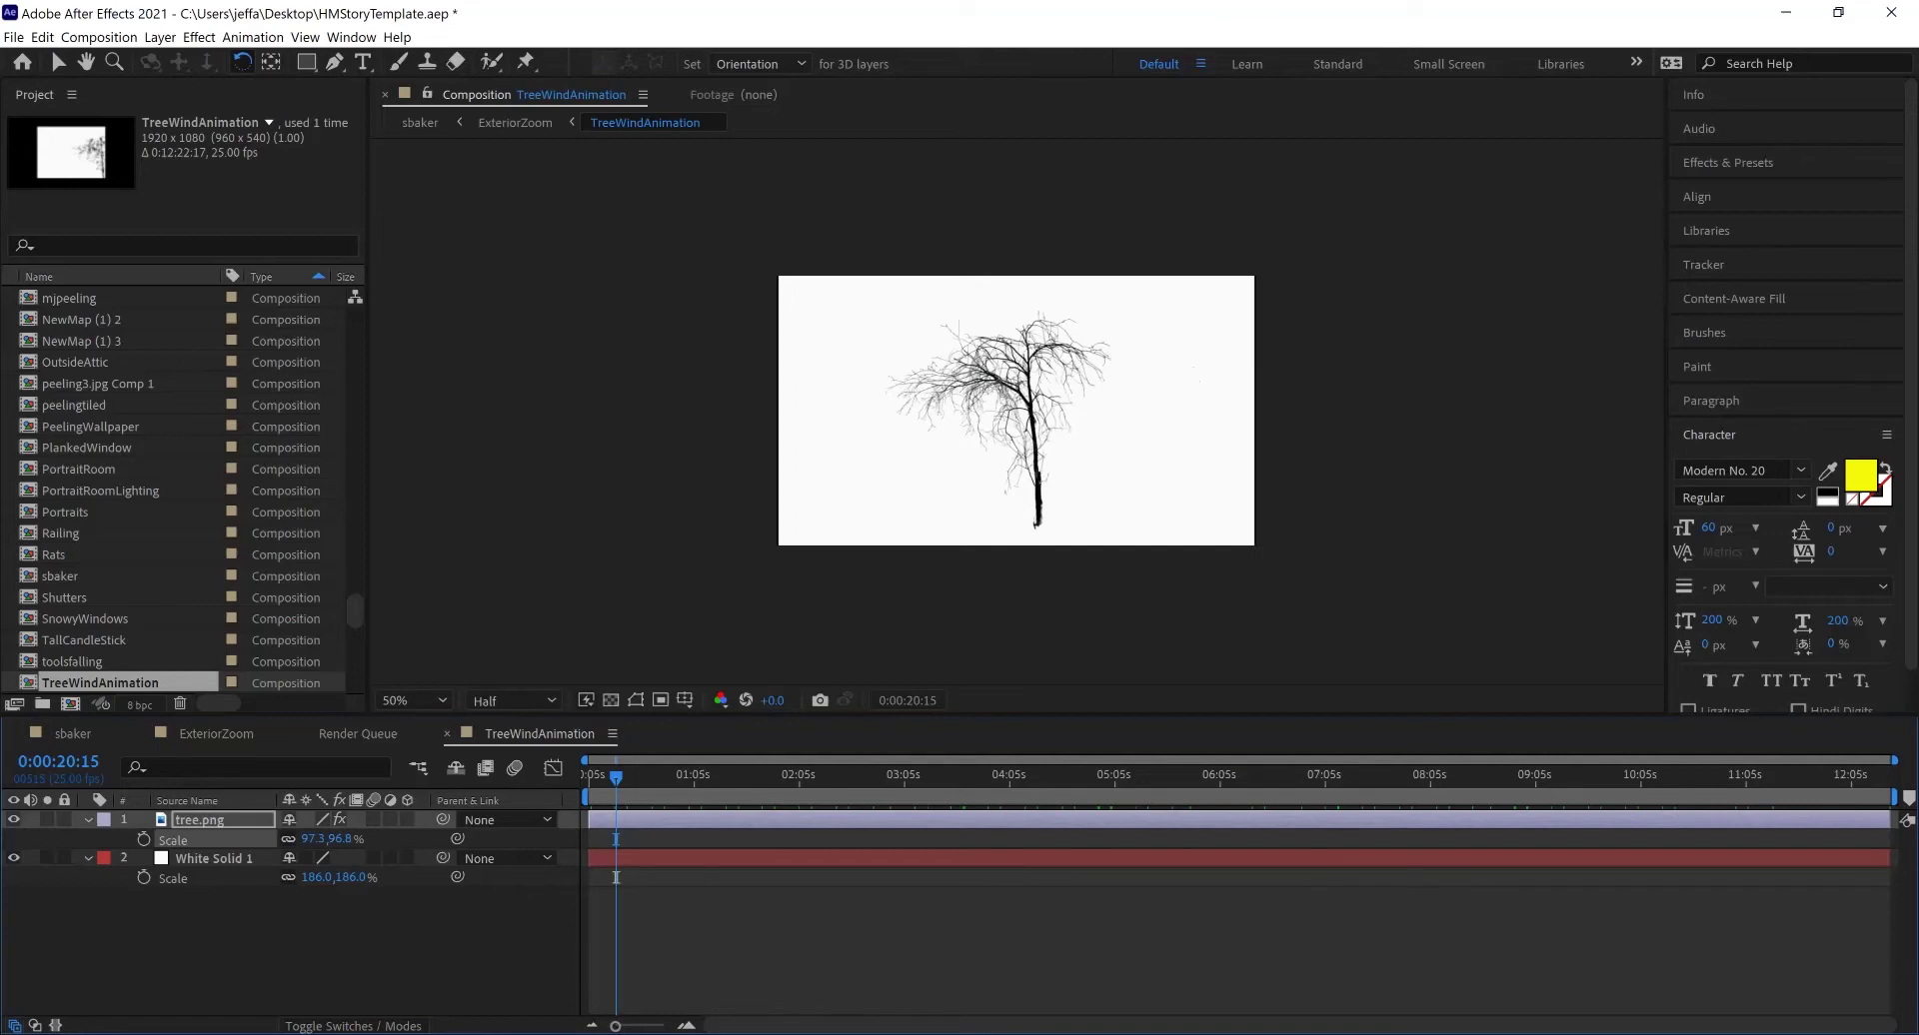
key("r")
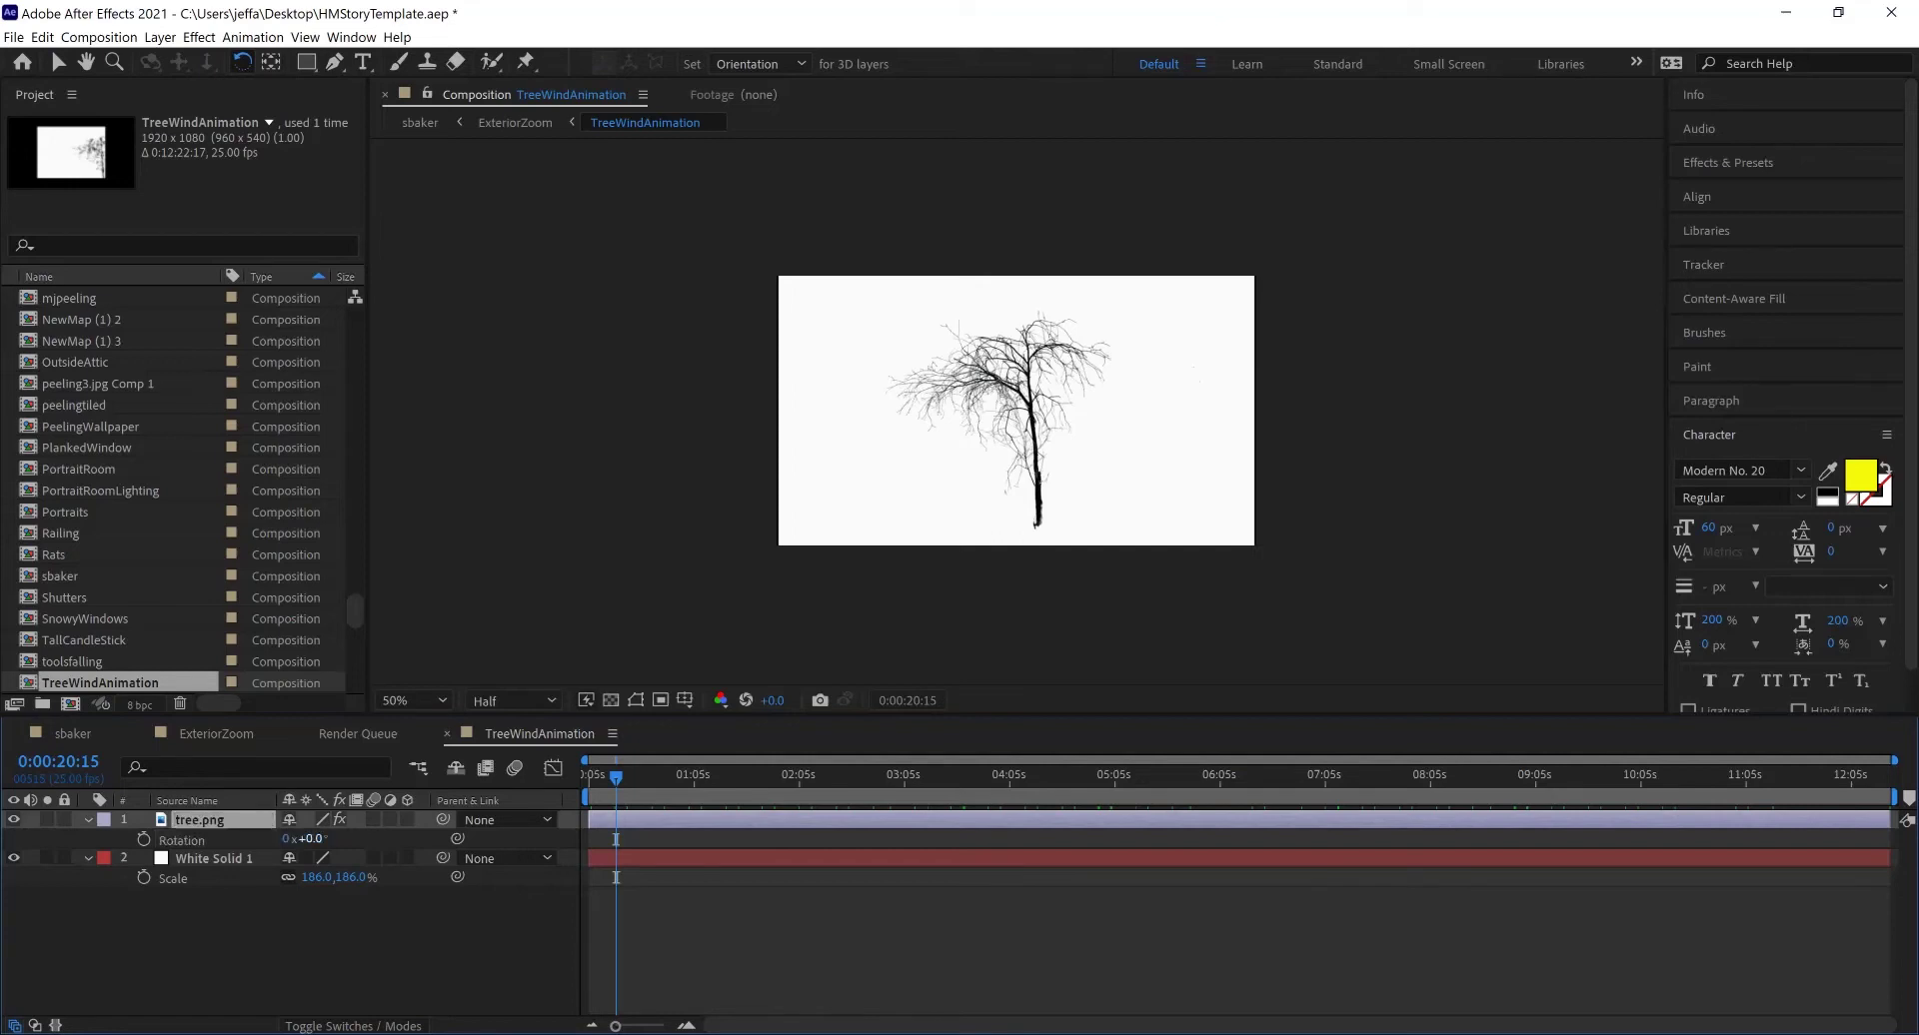
left_click_drag(309, 839, 222, 838)
key("Return")
key("s")
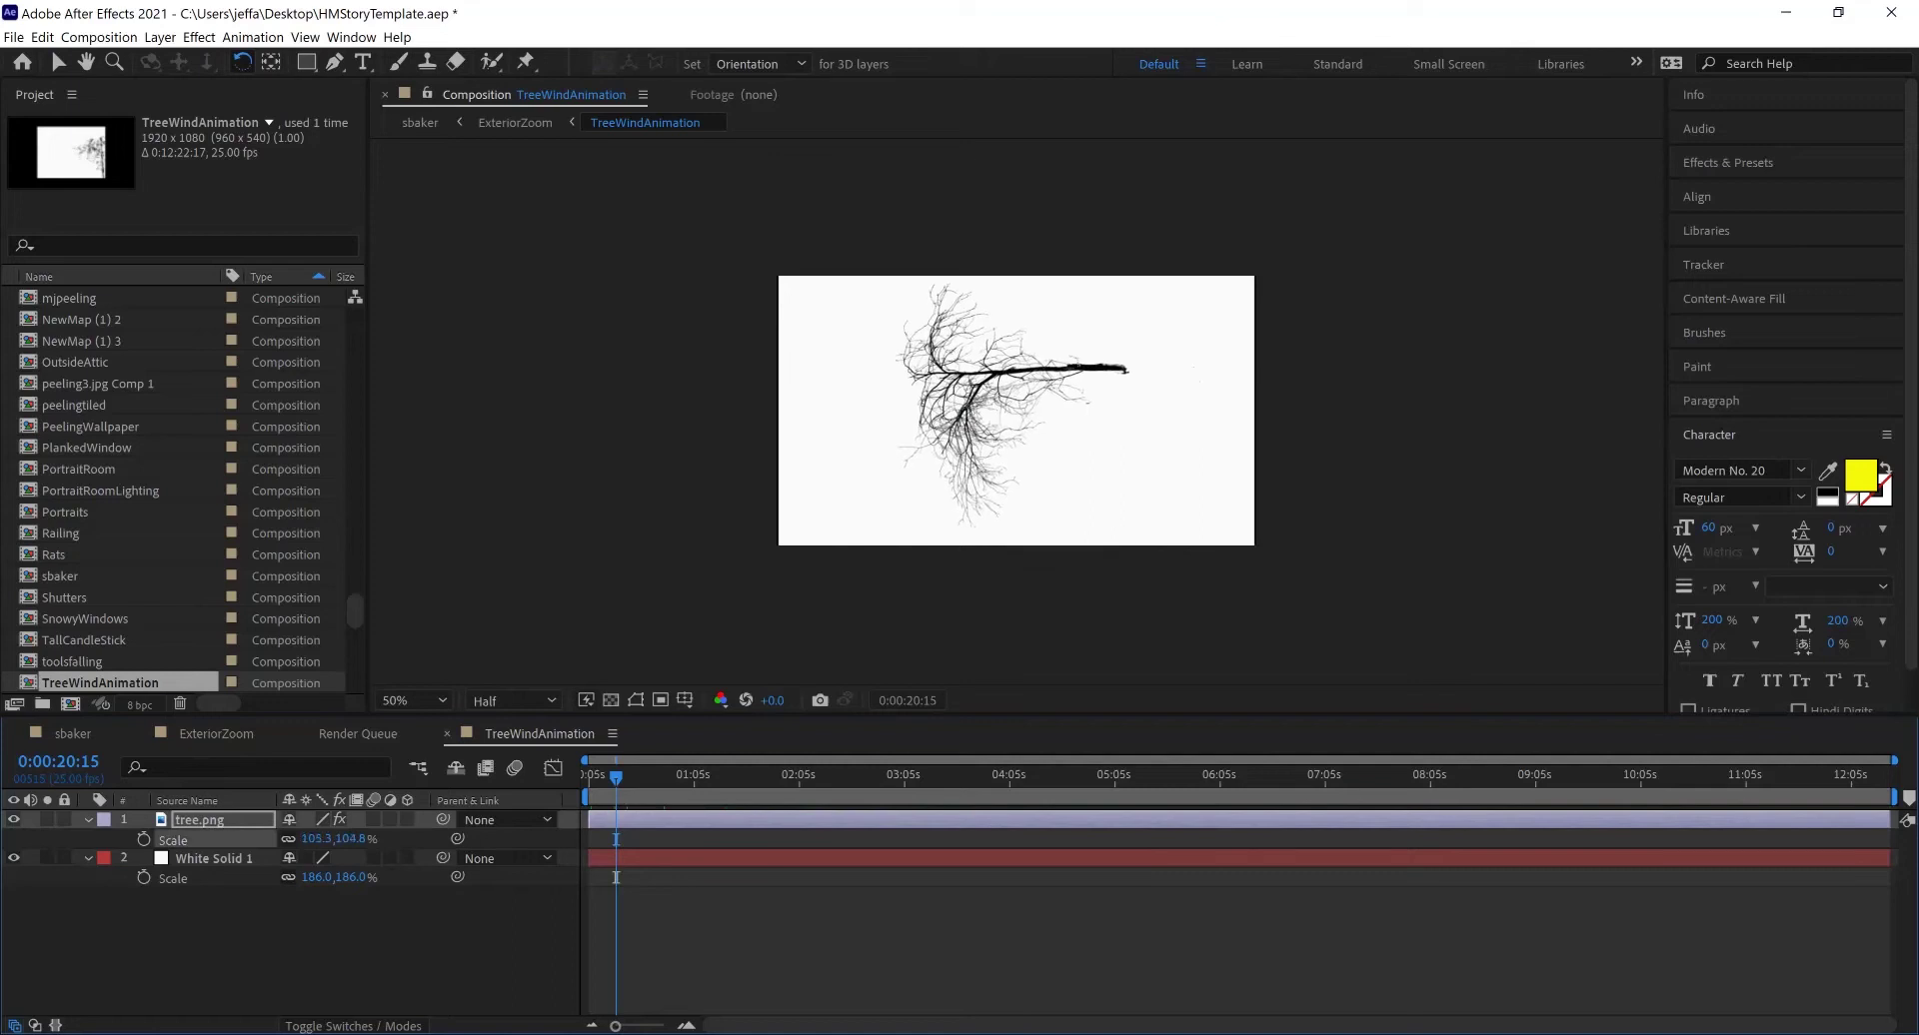
Step: Reposition the sideways tree vertically within the frame and preview its motion
key("v")
left_click_drag(1080, 366, 1078, 388)
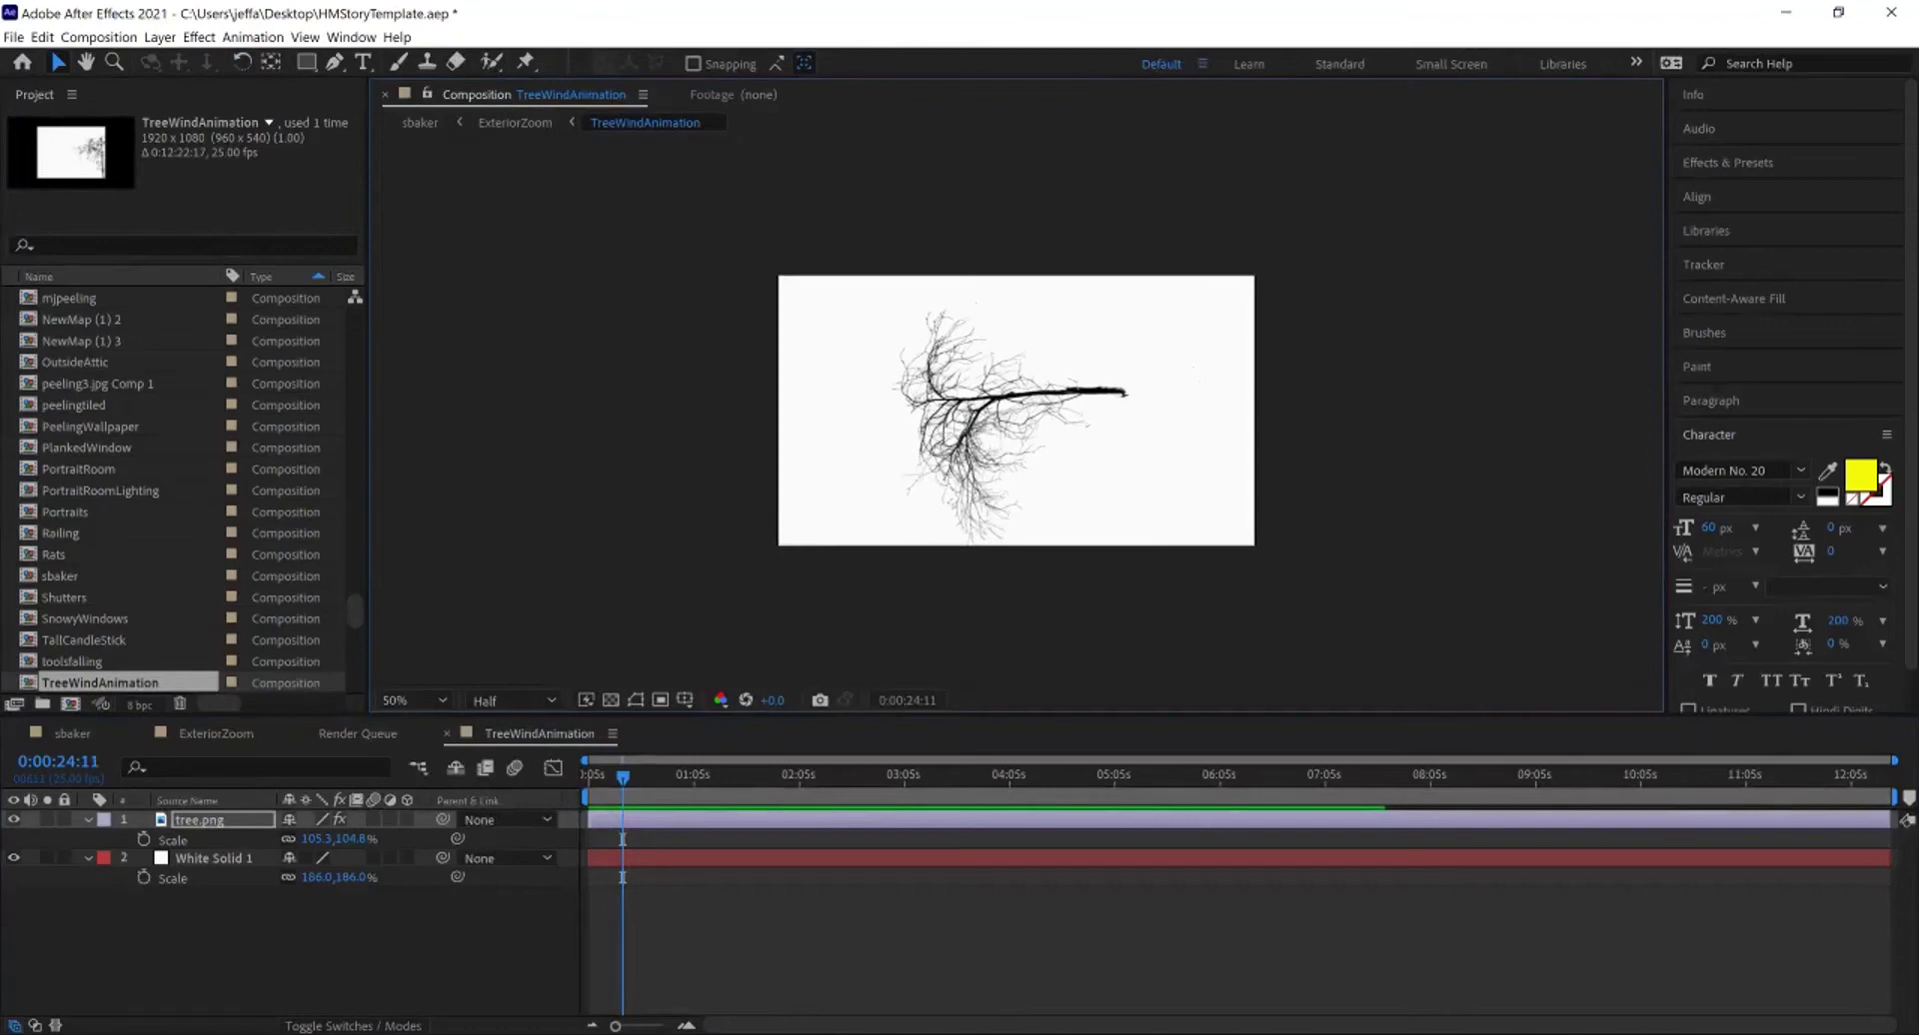
key("shift+Up")
key("shift+Up")
key("shift+Up")
key("shift+Up")
key("space")
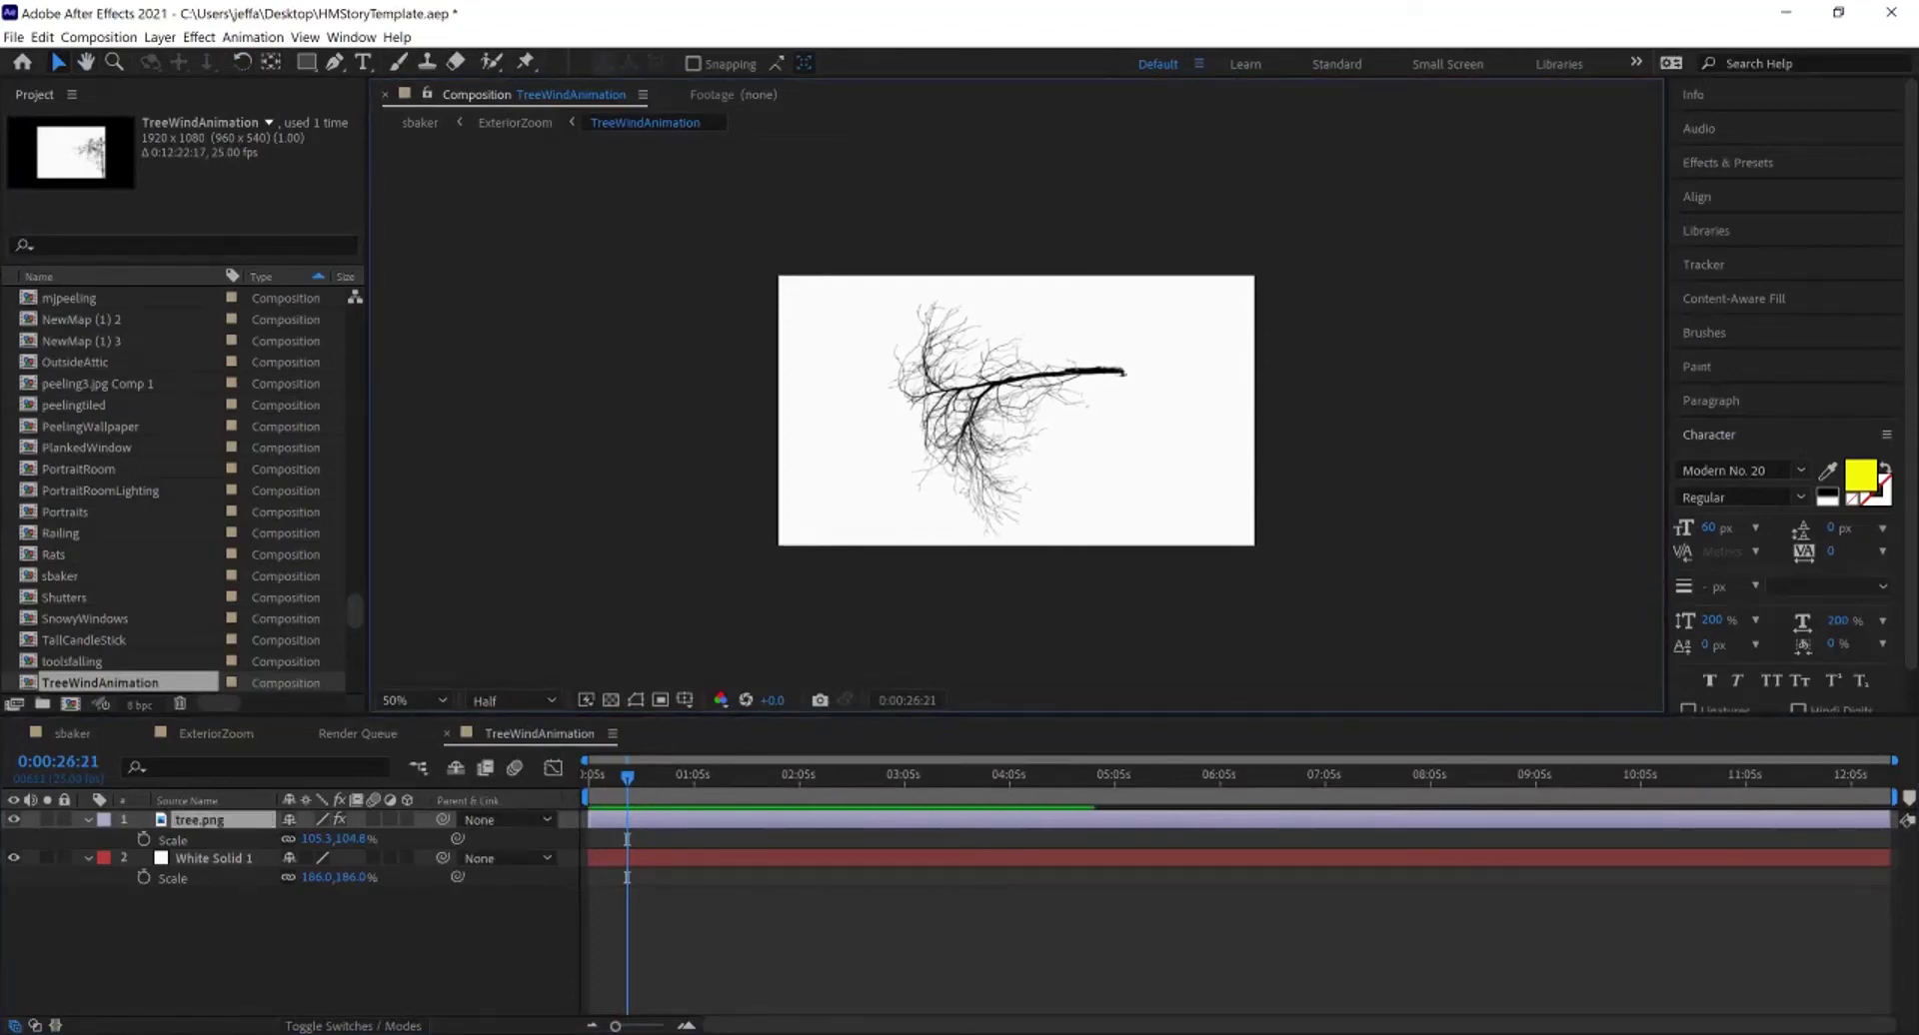
Step: Show the layer controls, stretch the tree.png layer along its trunk to about 198%, and preview the animation
left_click(304, 38)
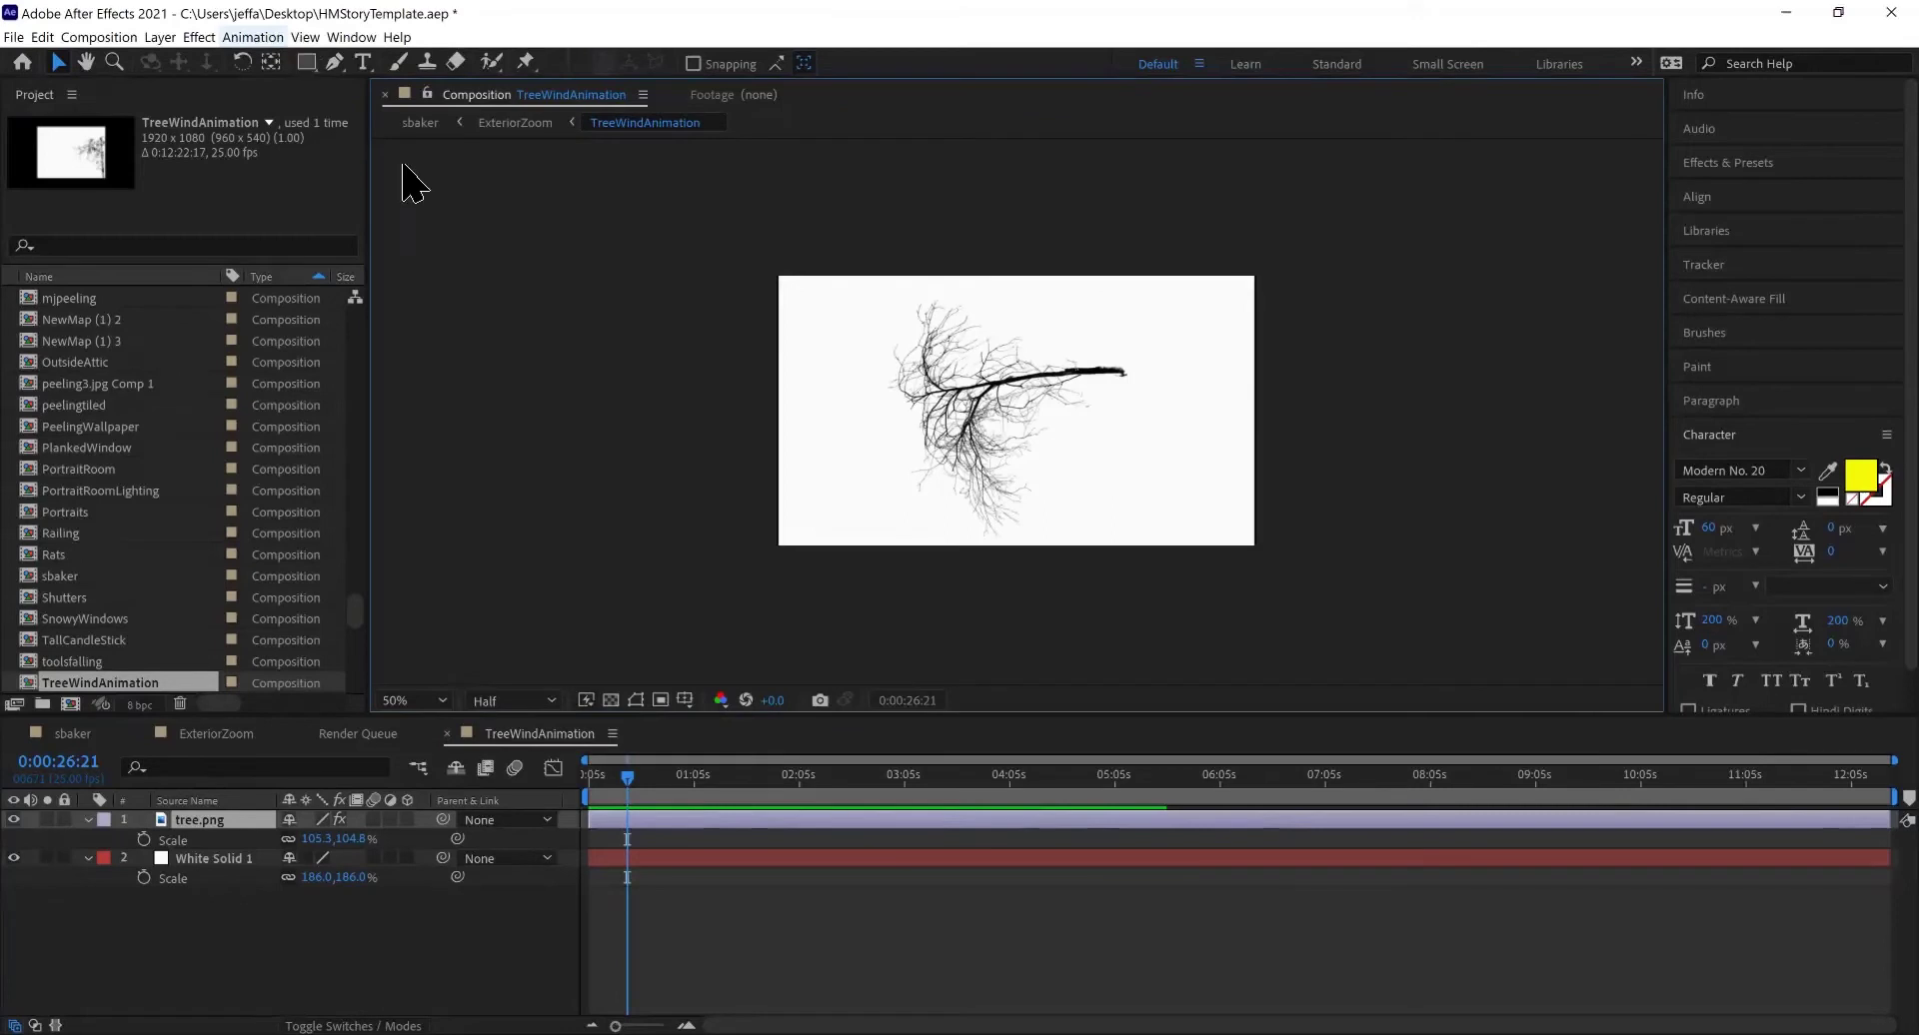
left_click(427, 399)
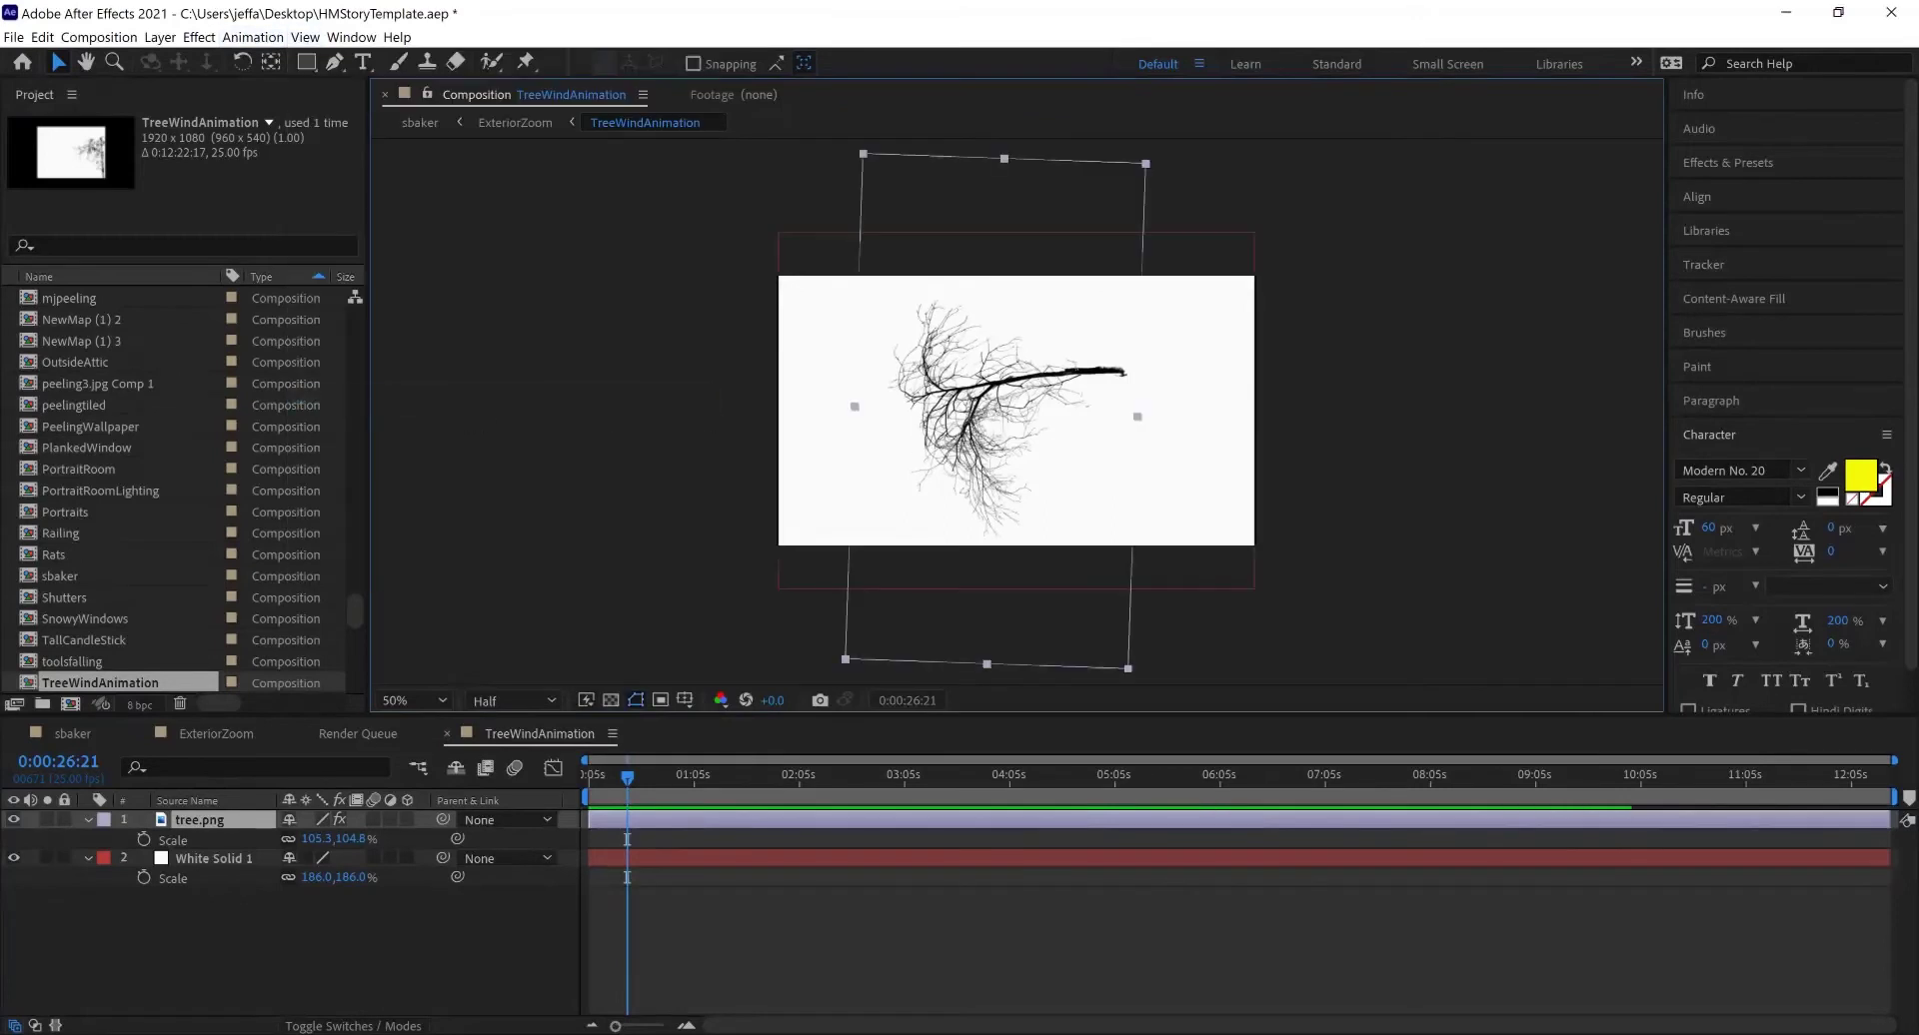
left_click_drag(855, 406, 743, 402)
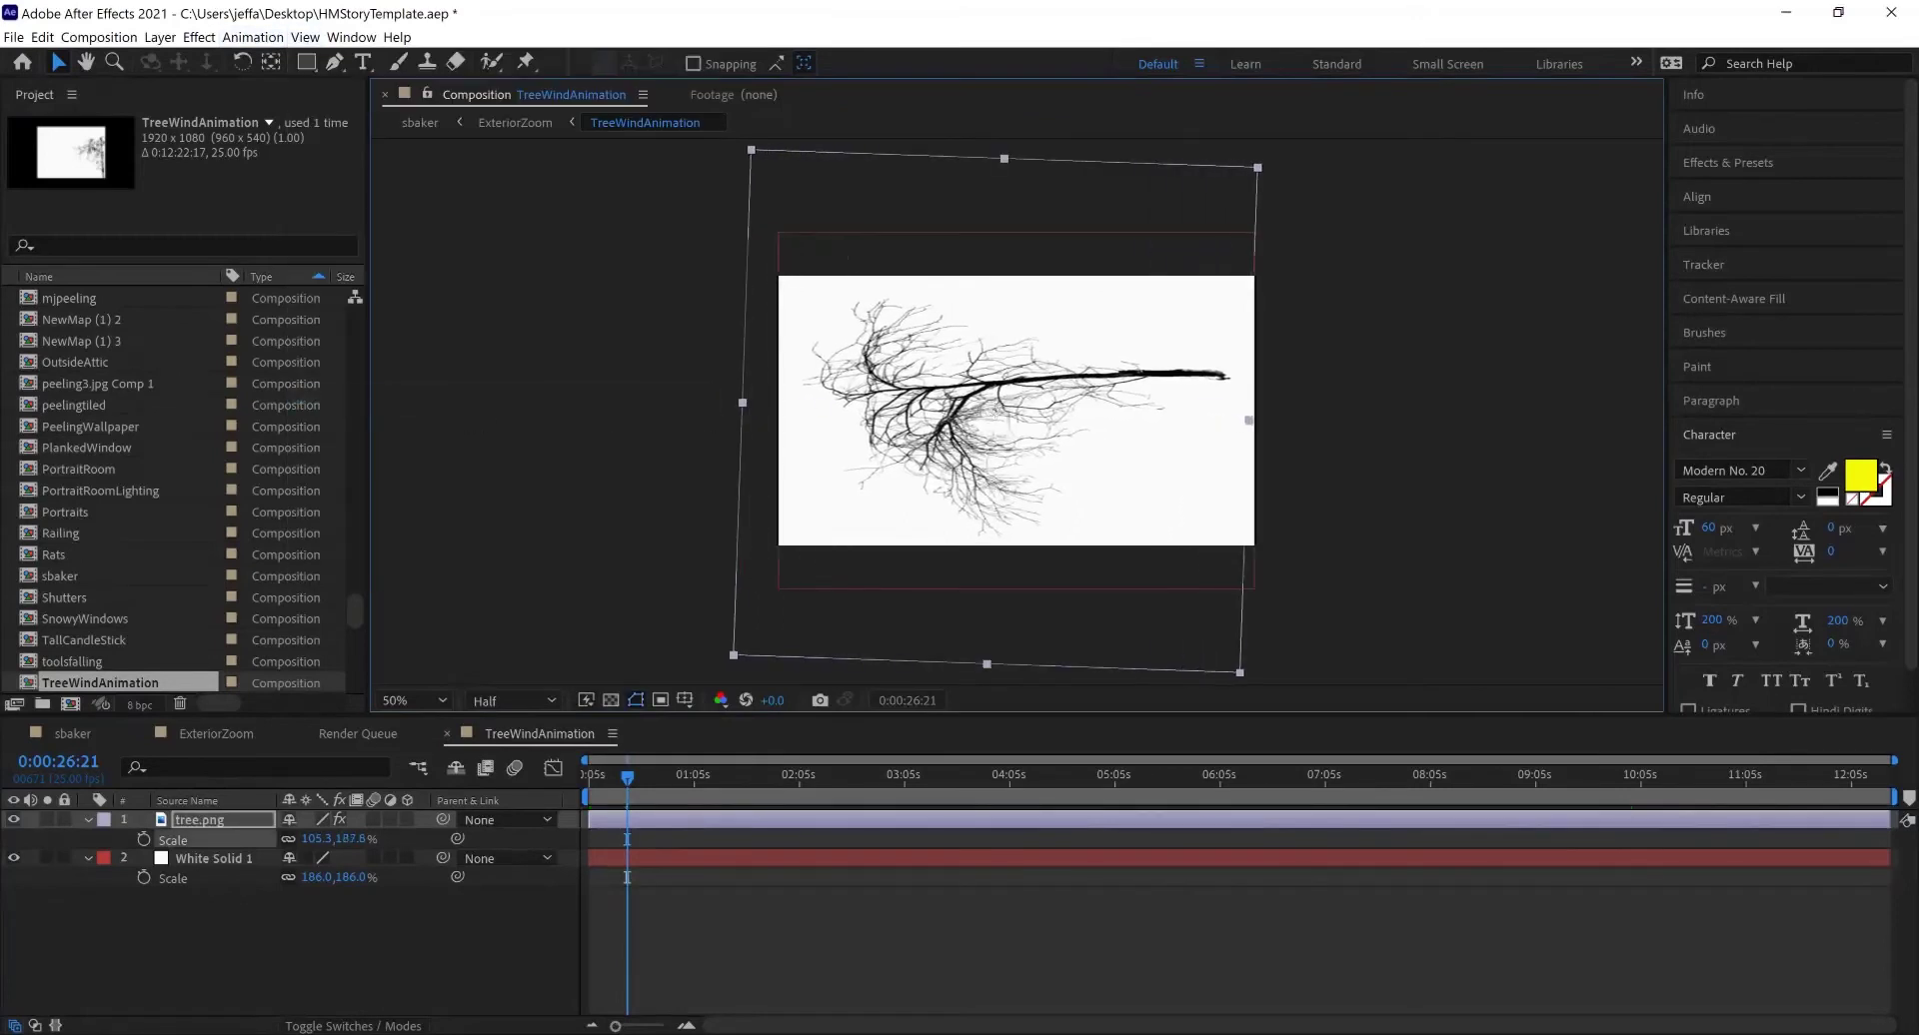
left_click_drag(438, 839, 449, 839)
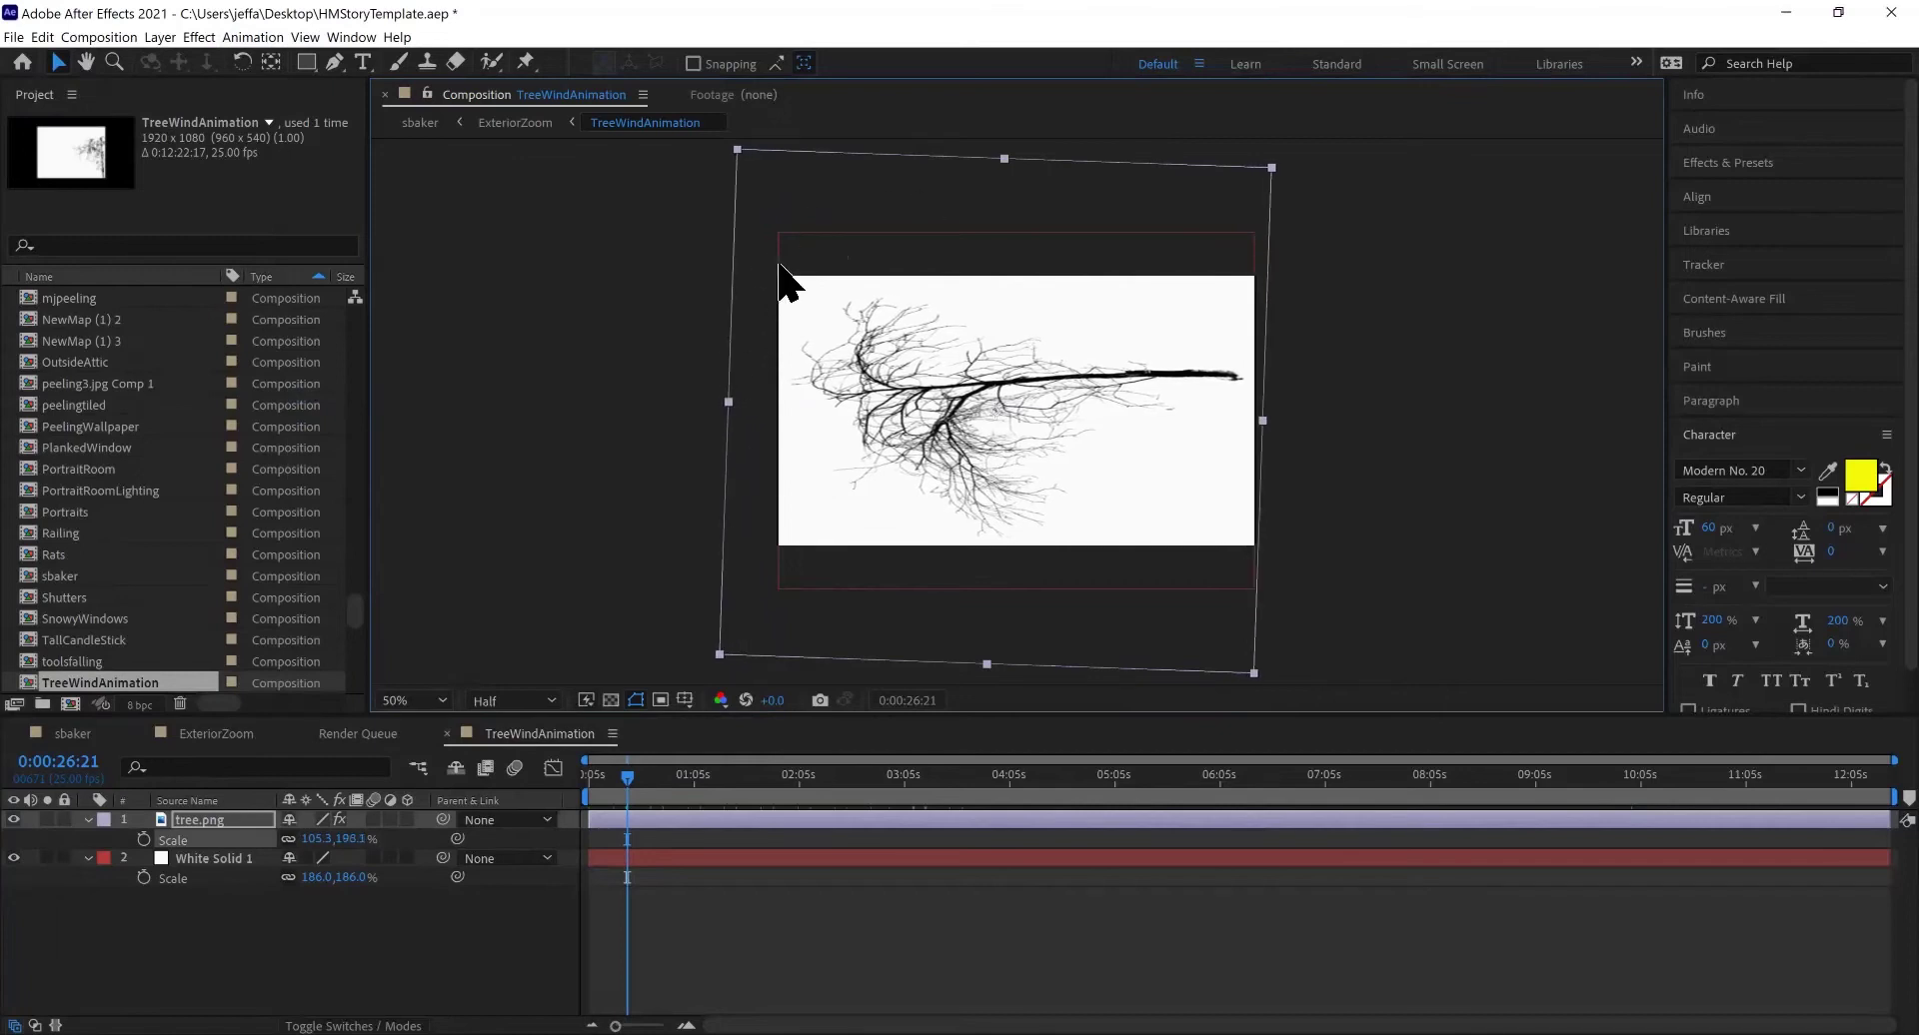
left_click(711, 290)
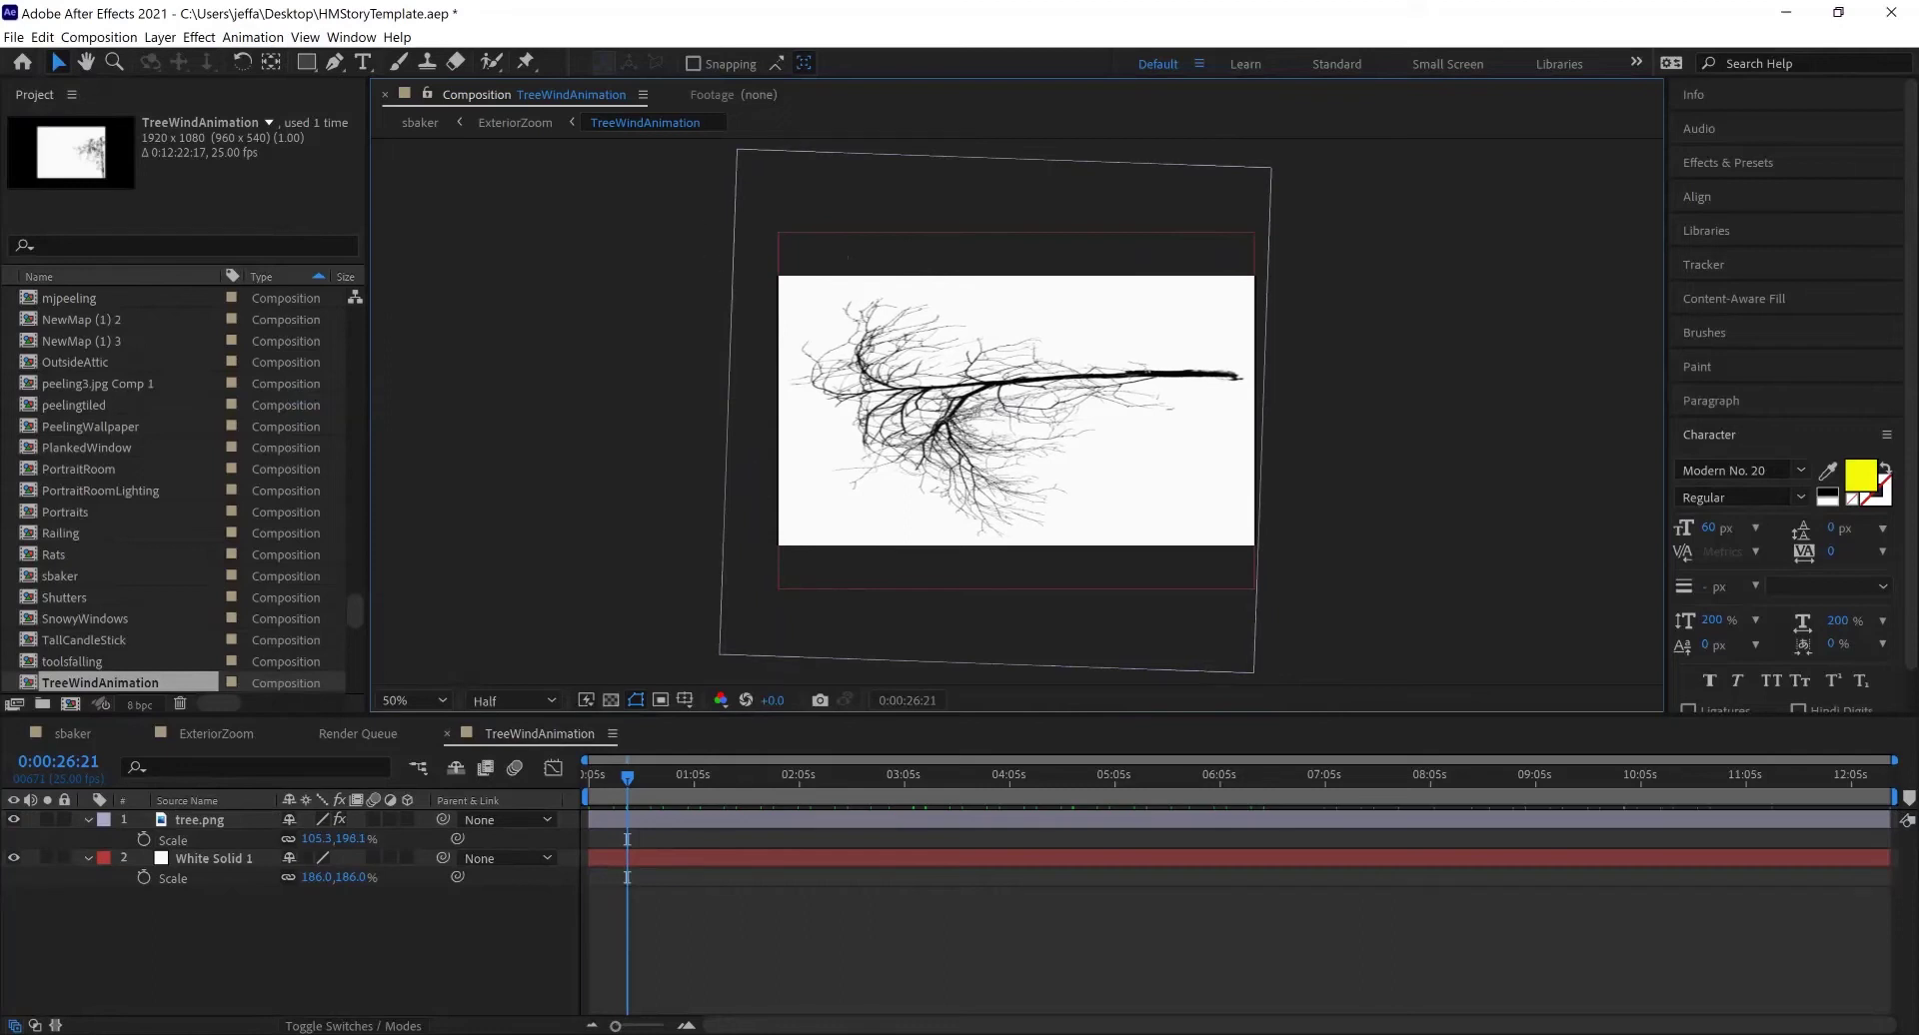
key("space")
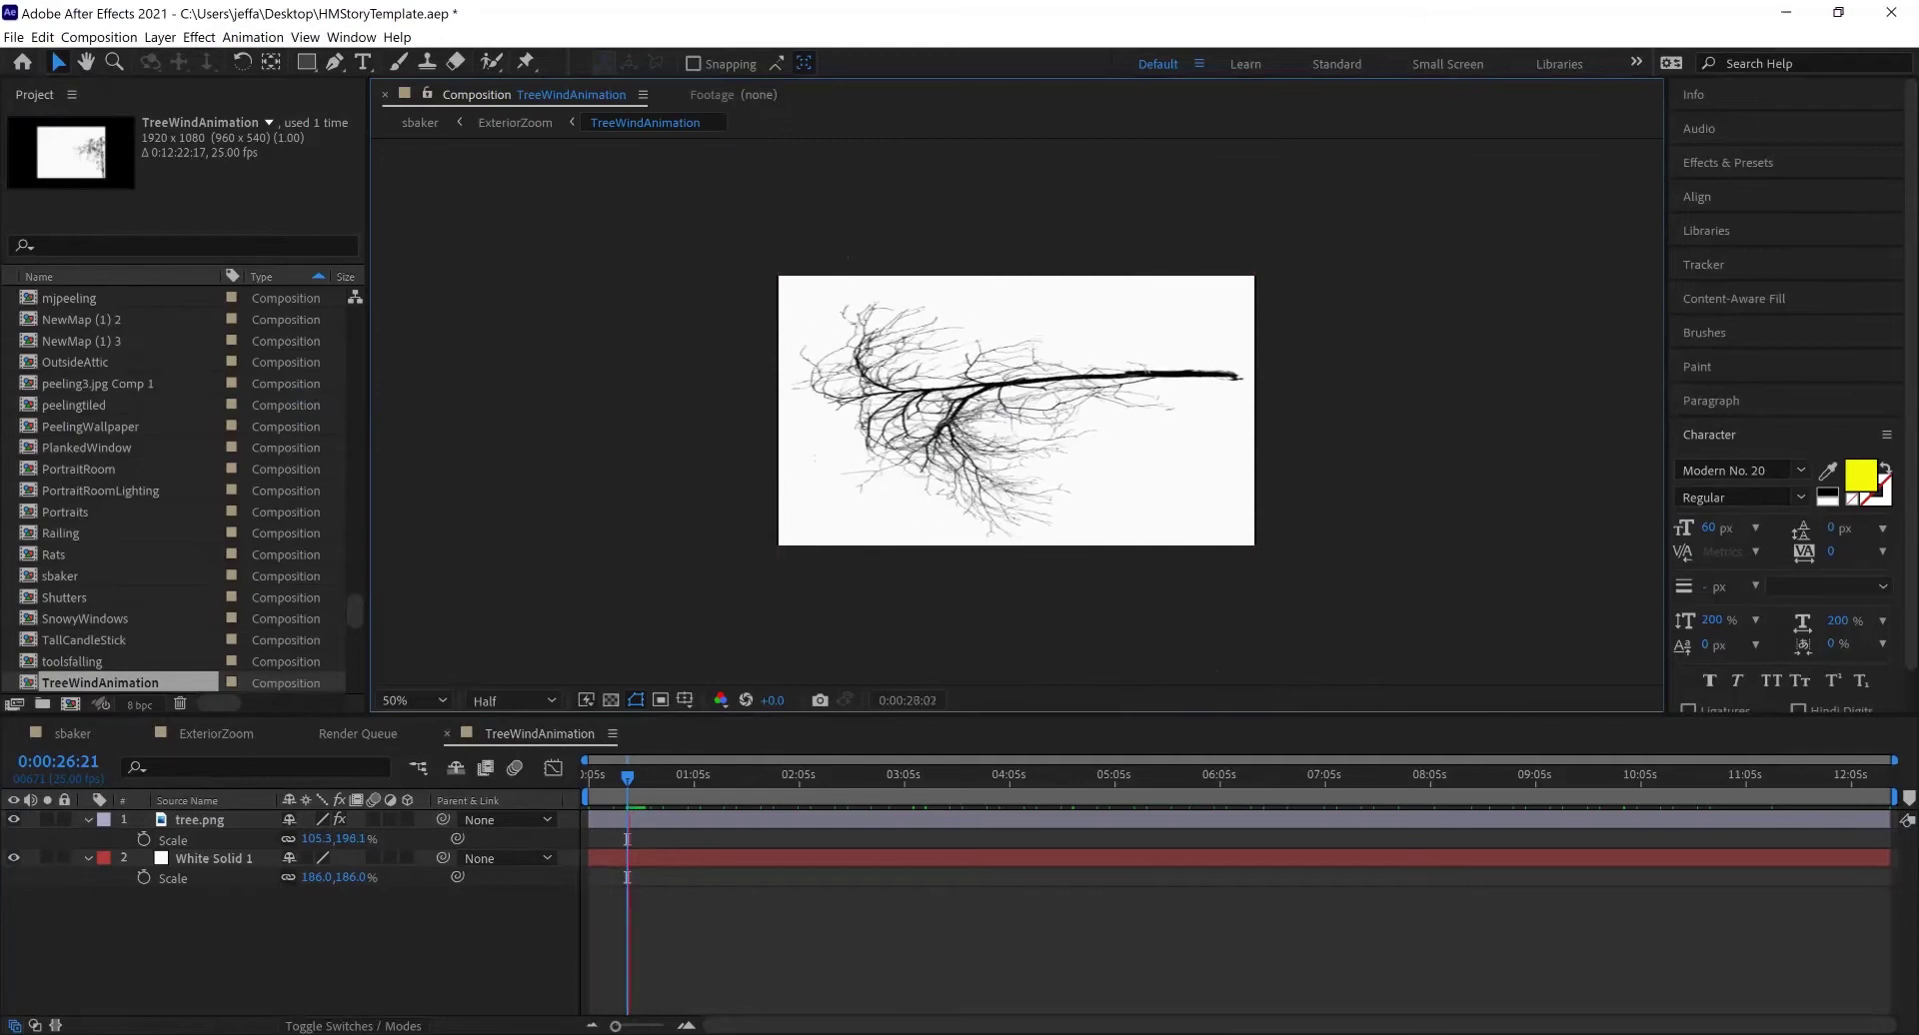
key("space")
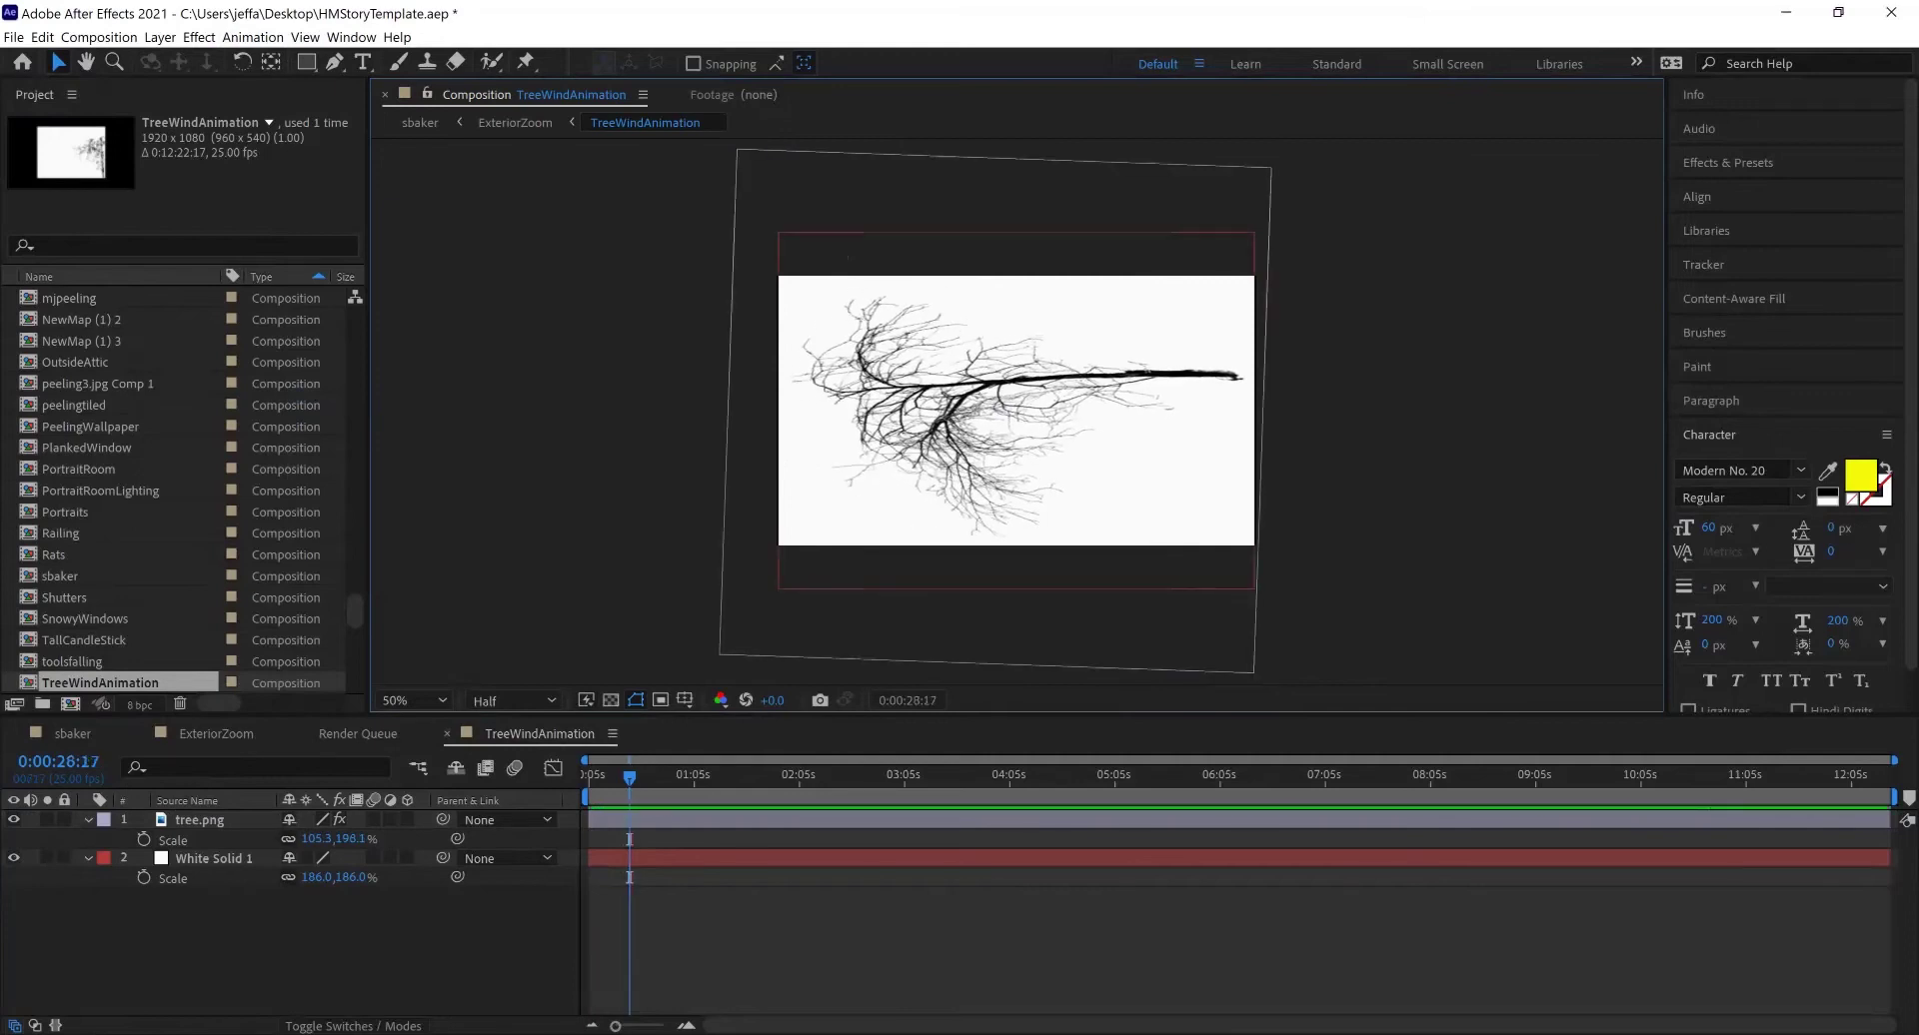
Step: Hide the White Solid 1 background layer and save the project
left_click(13, 858)
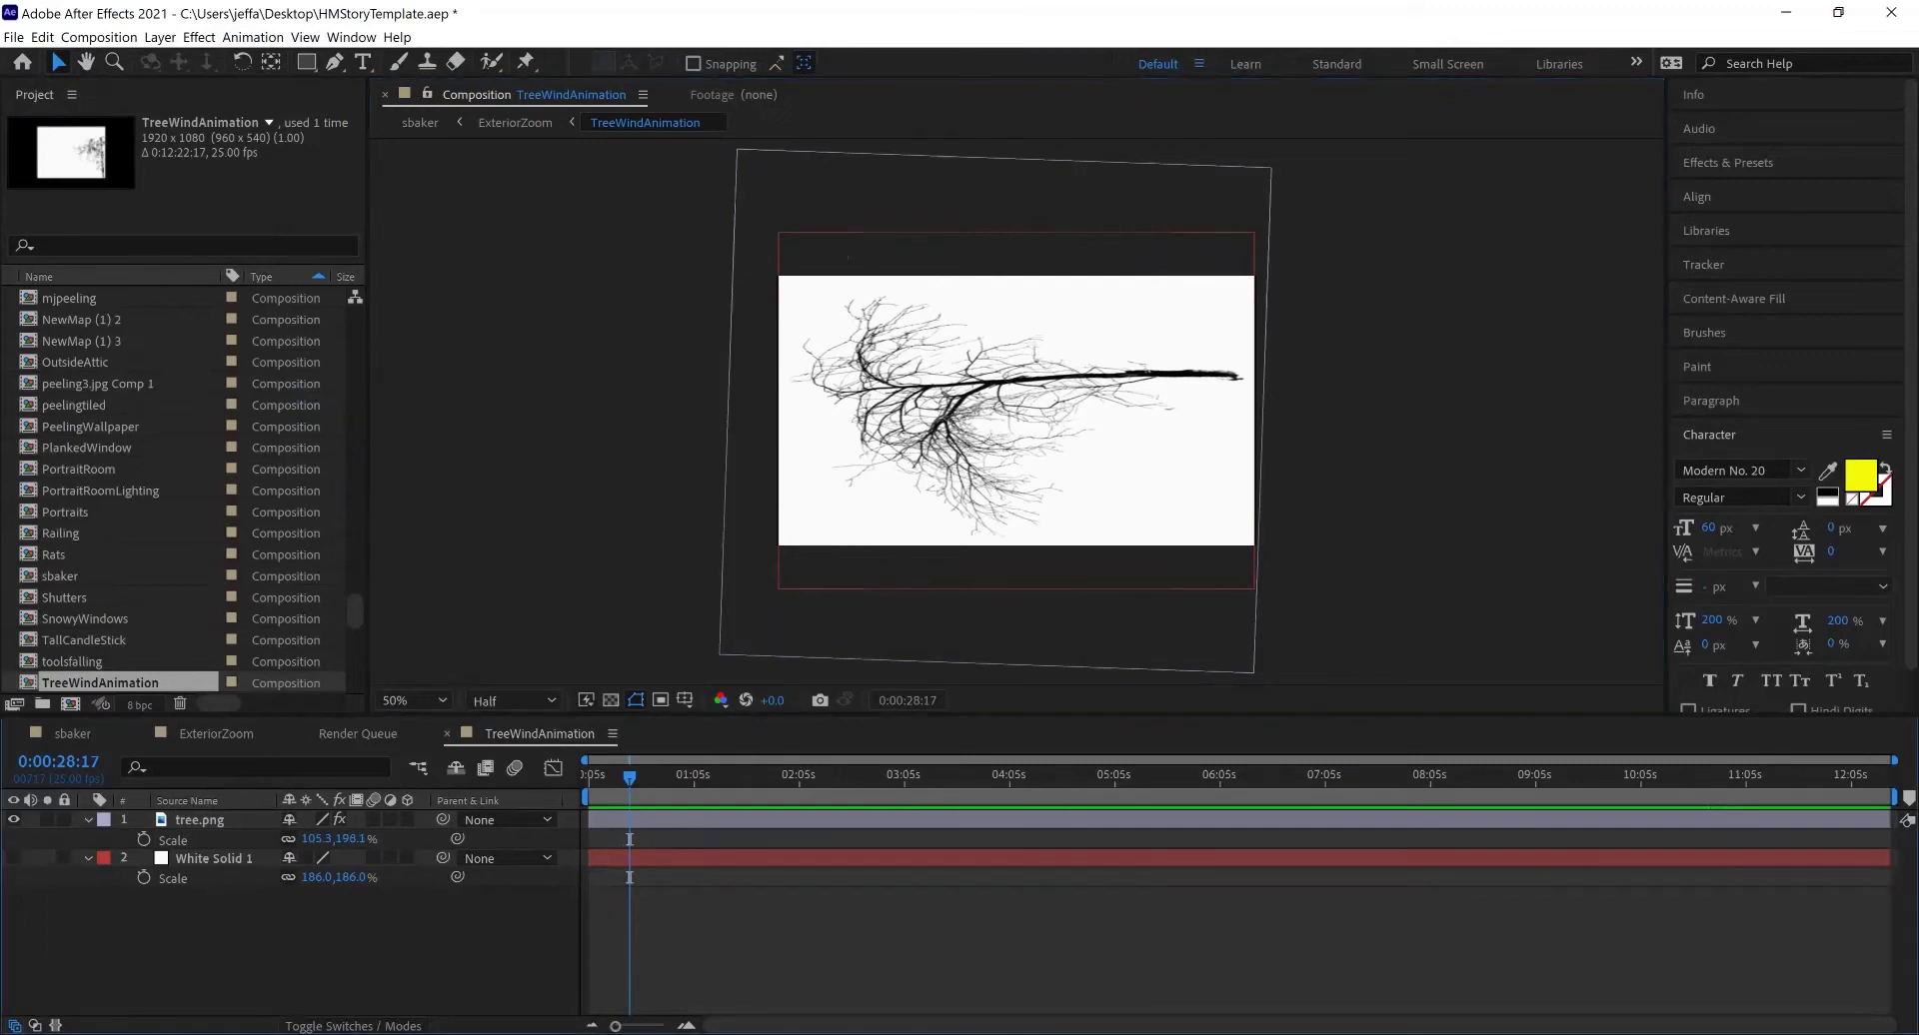
key("ctrl+s")
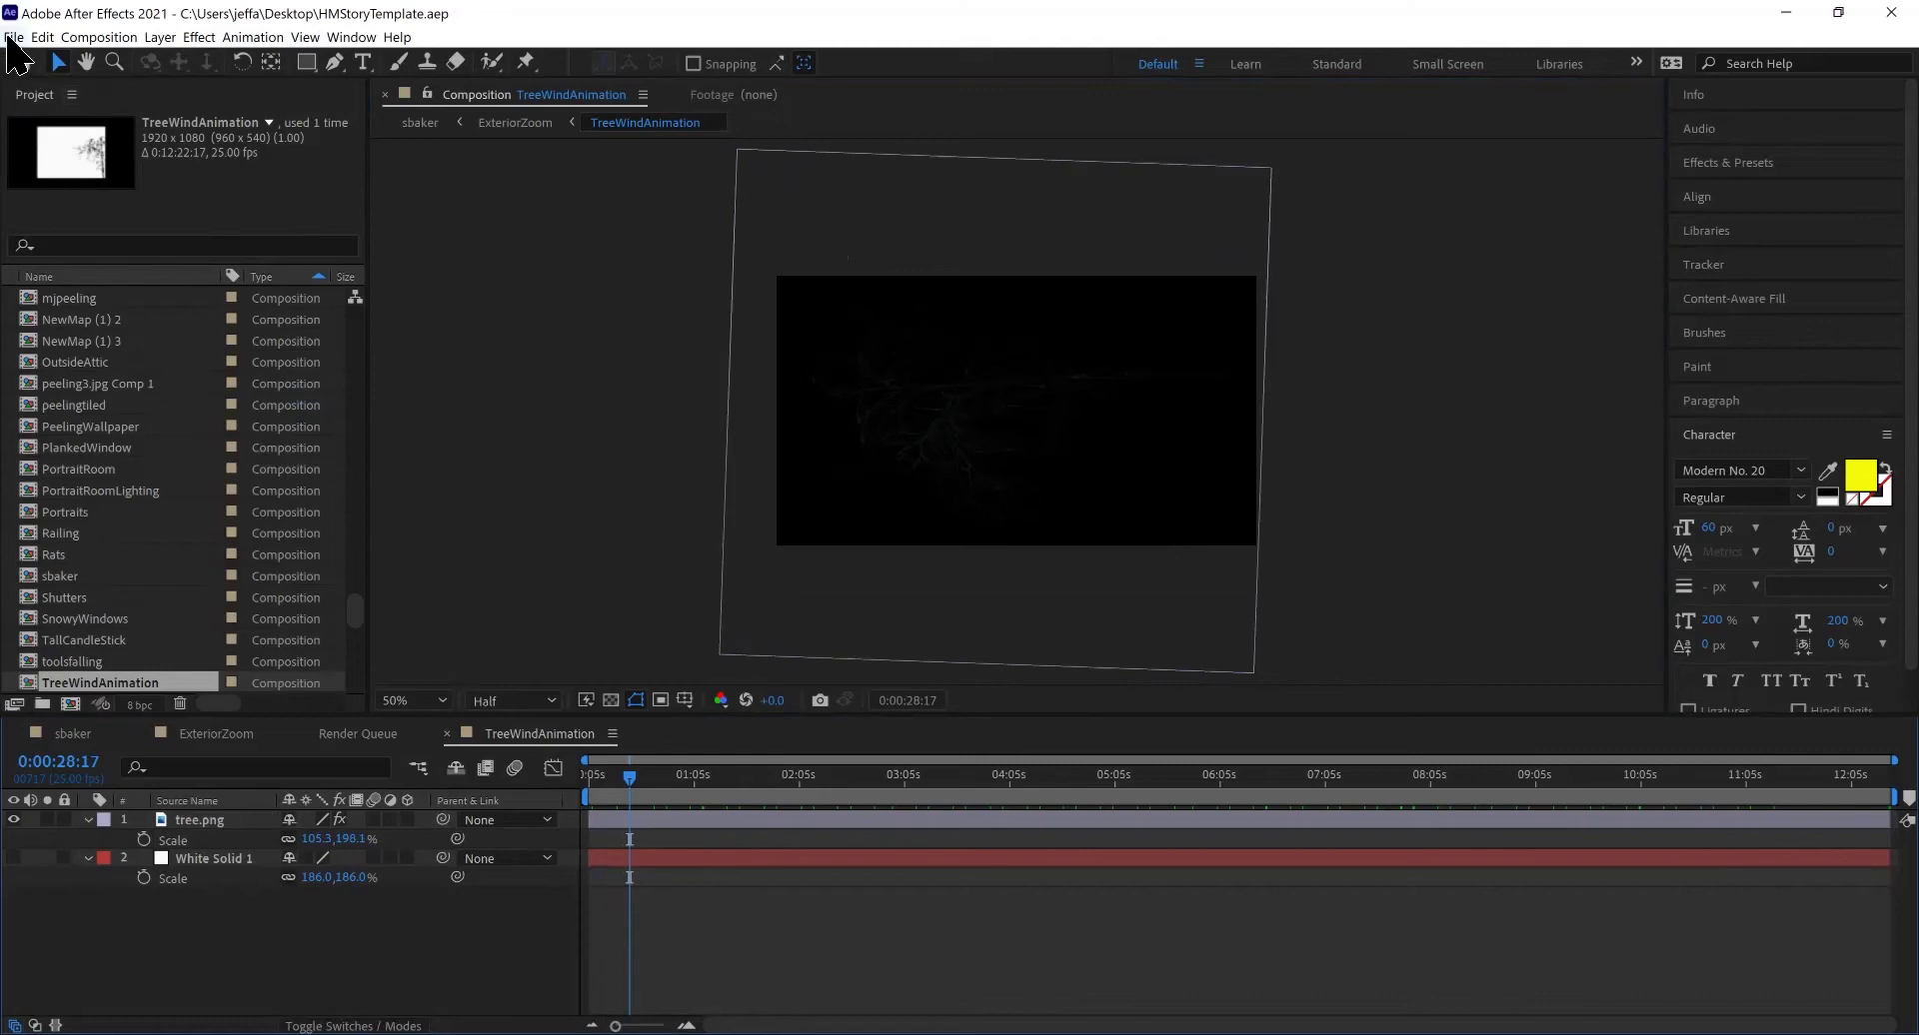
Step: Add the TreeWindAnimation composition to the render queue and remove the finished DoorWHandle item
left_click(14, 38)
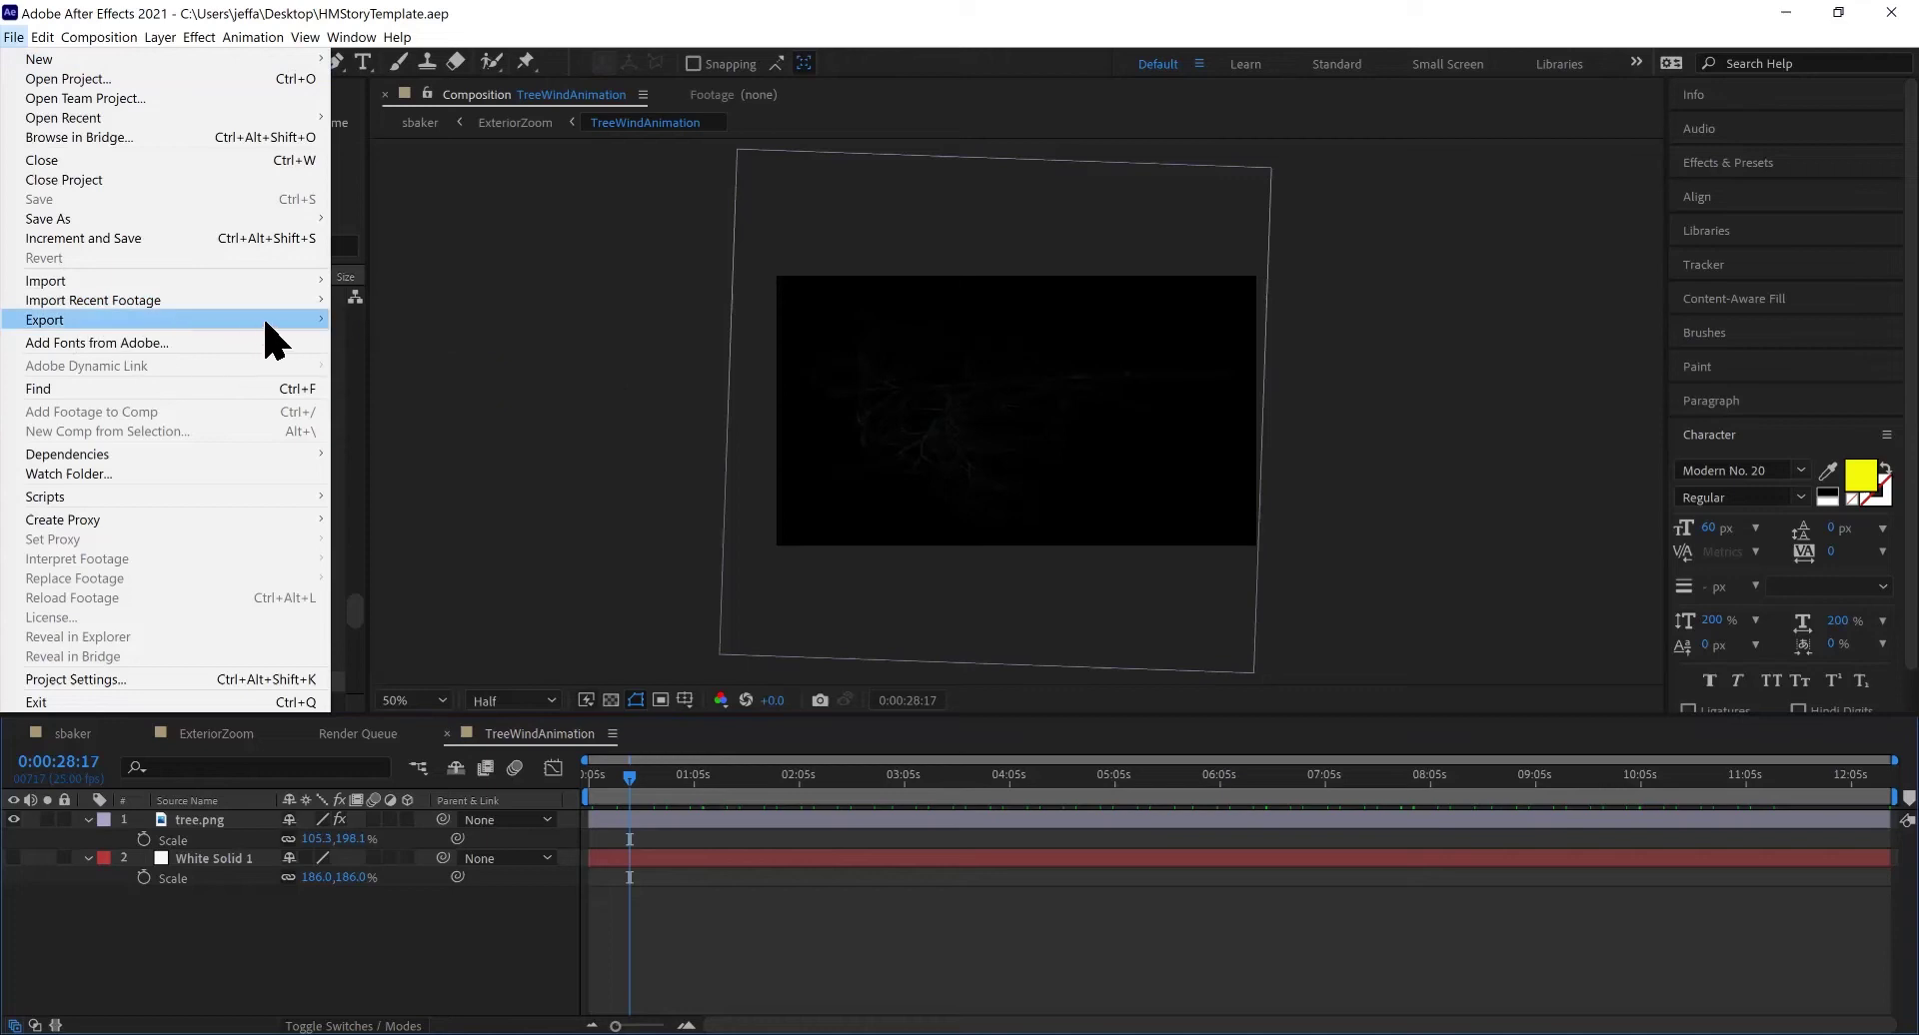
mouse_move(308, 322)
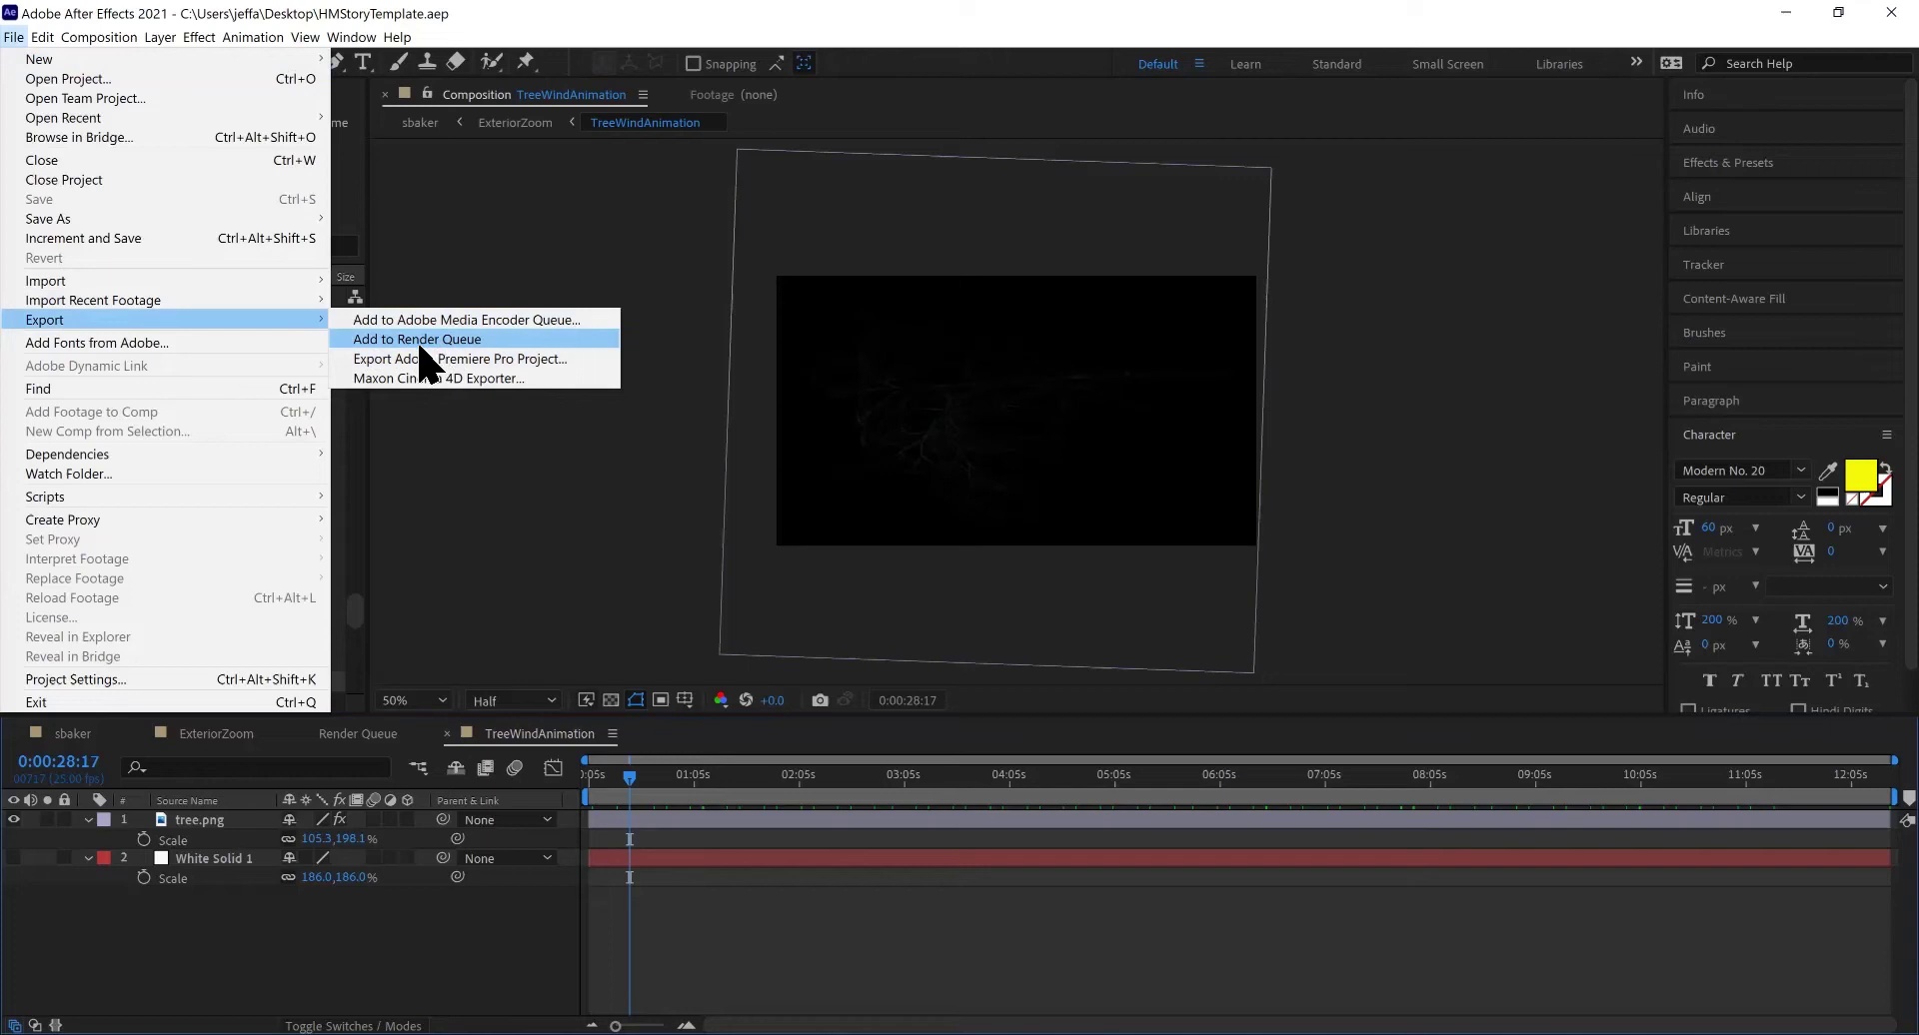
left_click(447, 339)
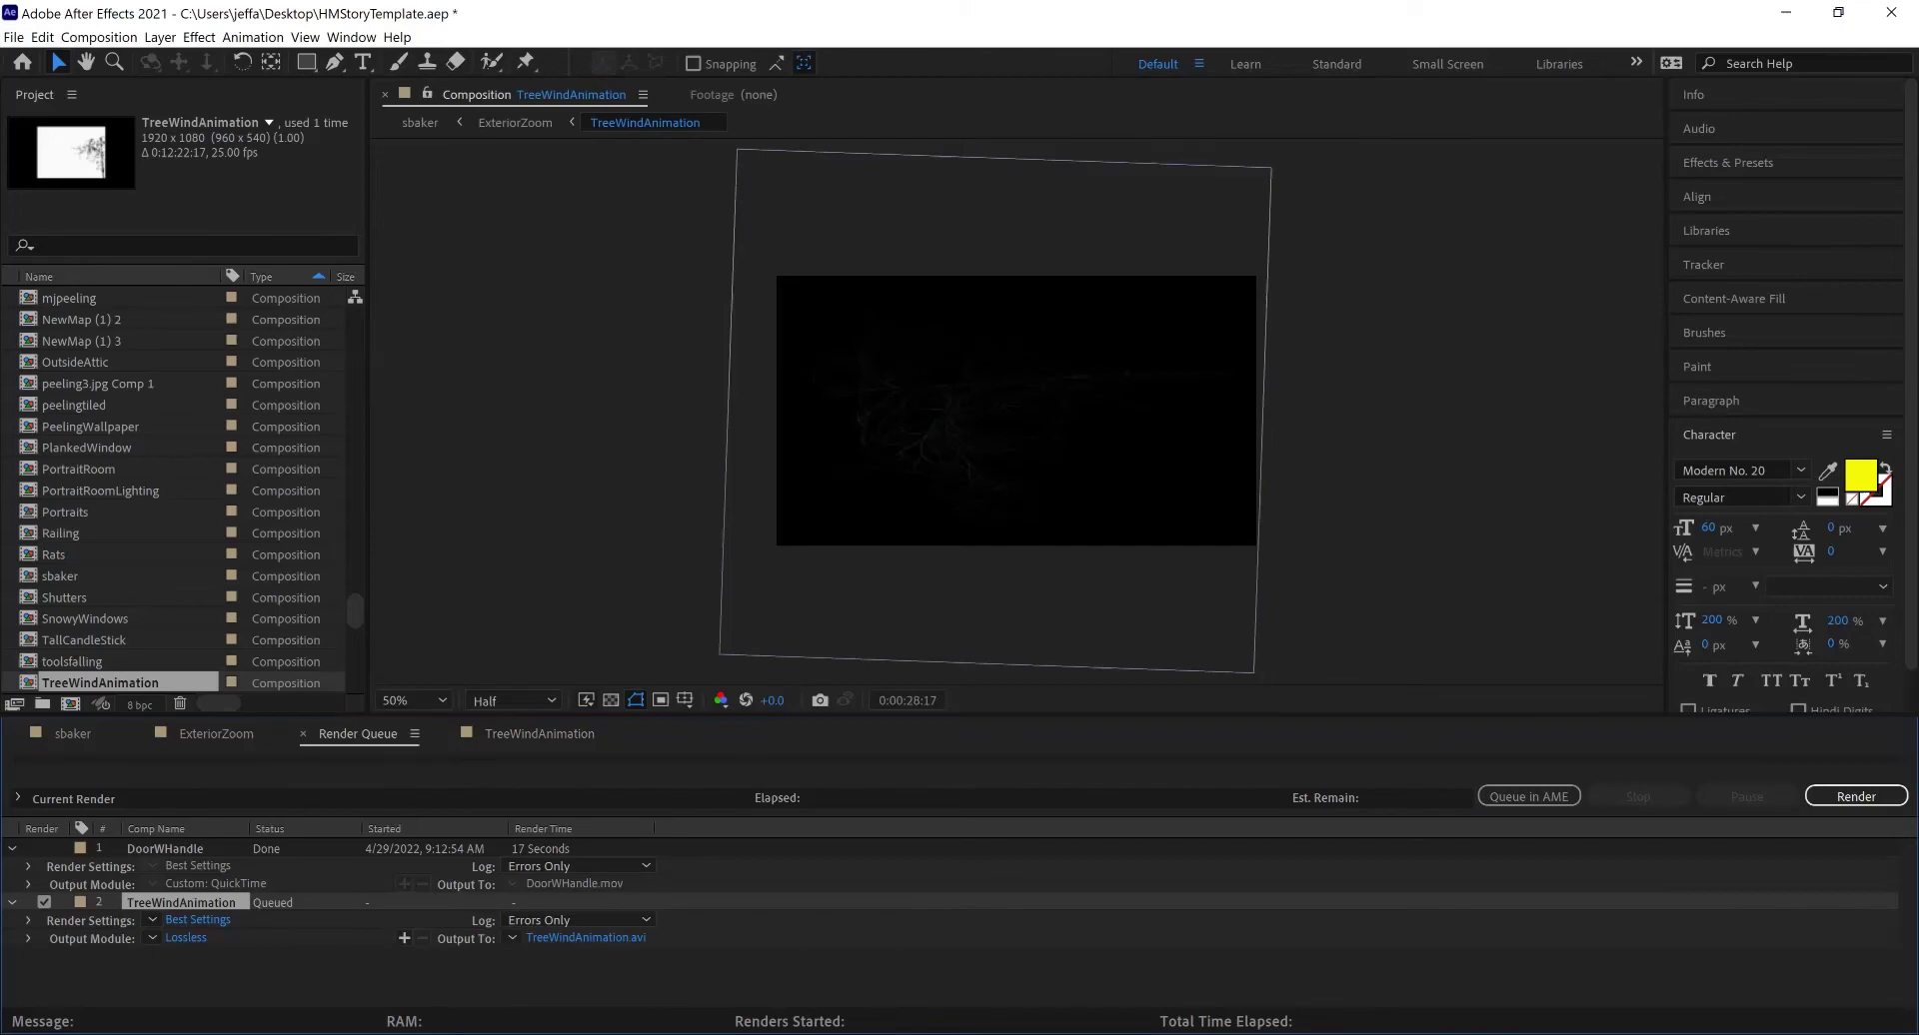
left_click(165, 849)
key("Delete")
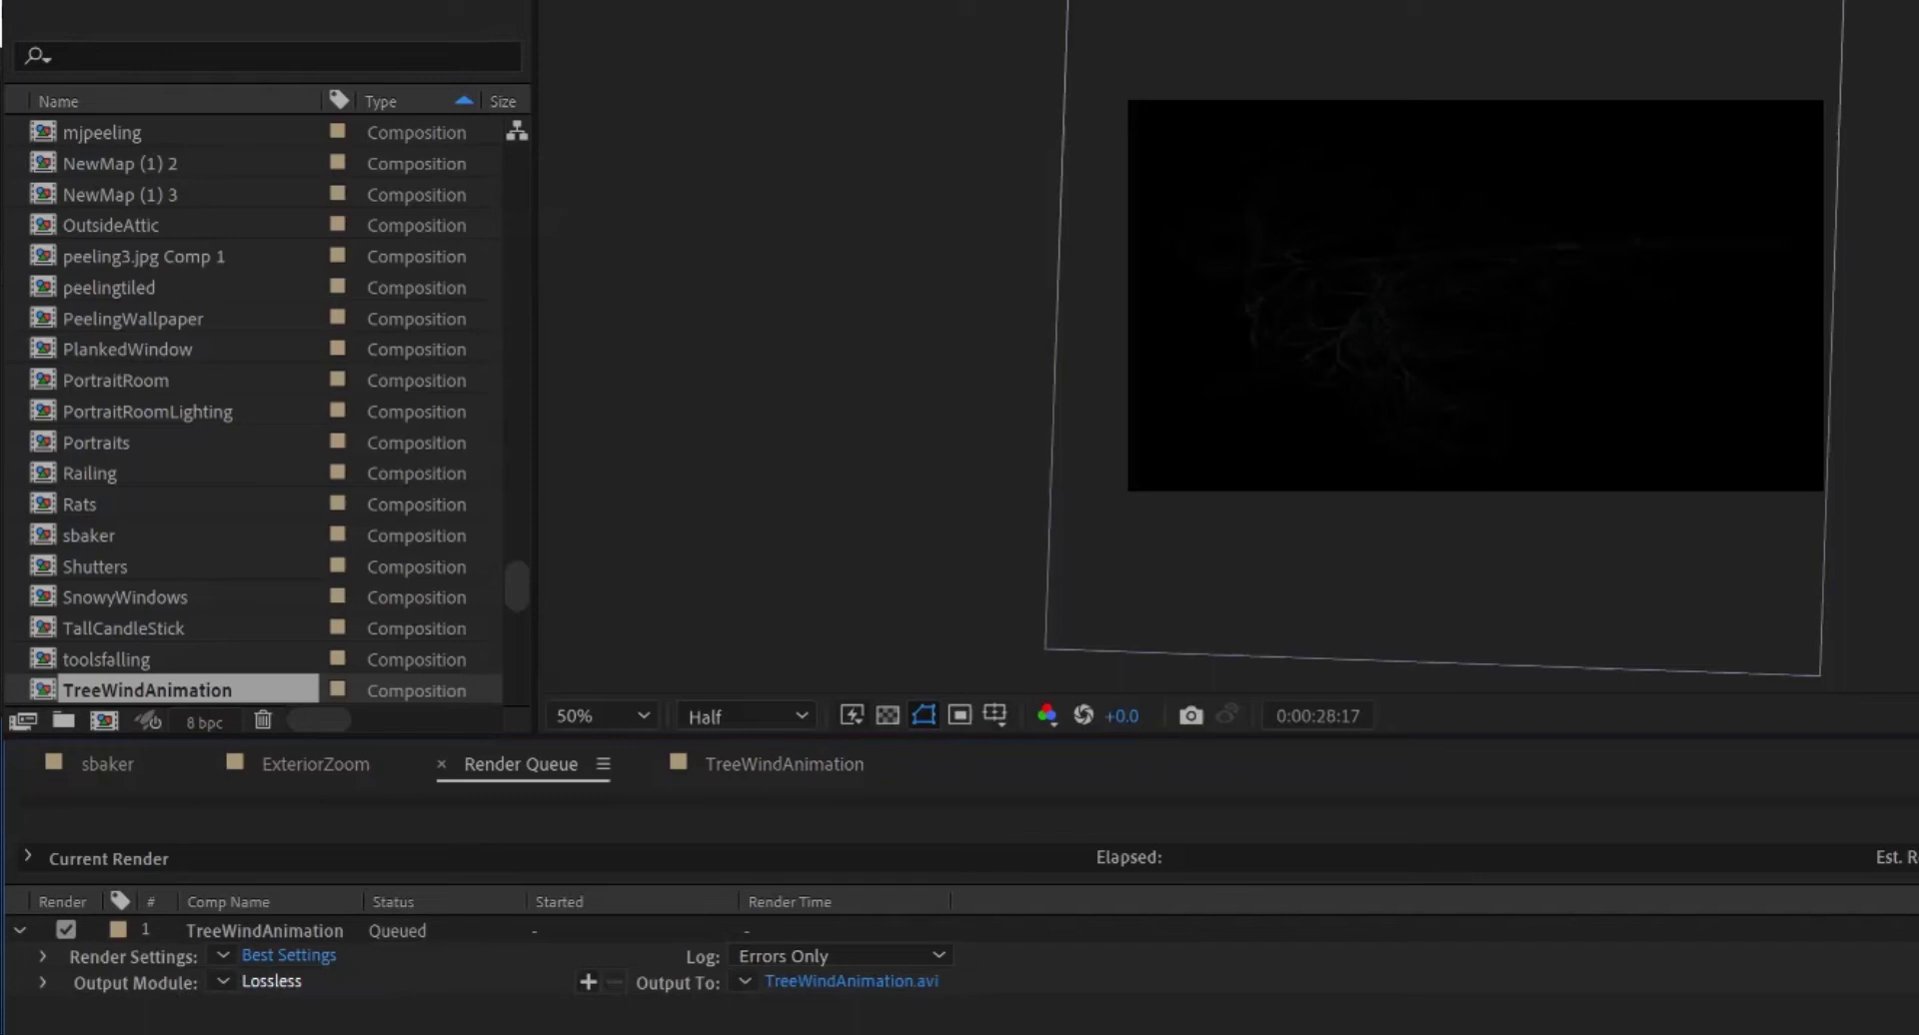
Step: Set the queued render's output to QuickTime with RGB + Alpha channels and name the output file TreeWindAnimation
left_click(271, 981)
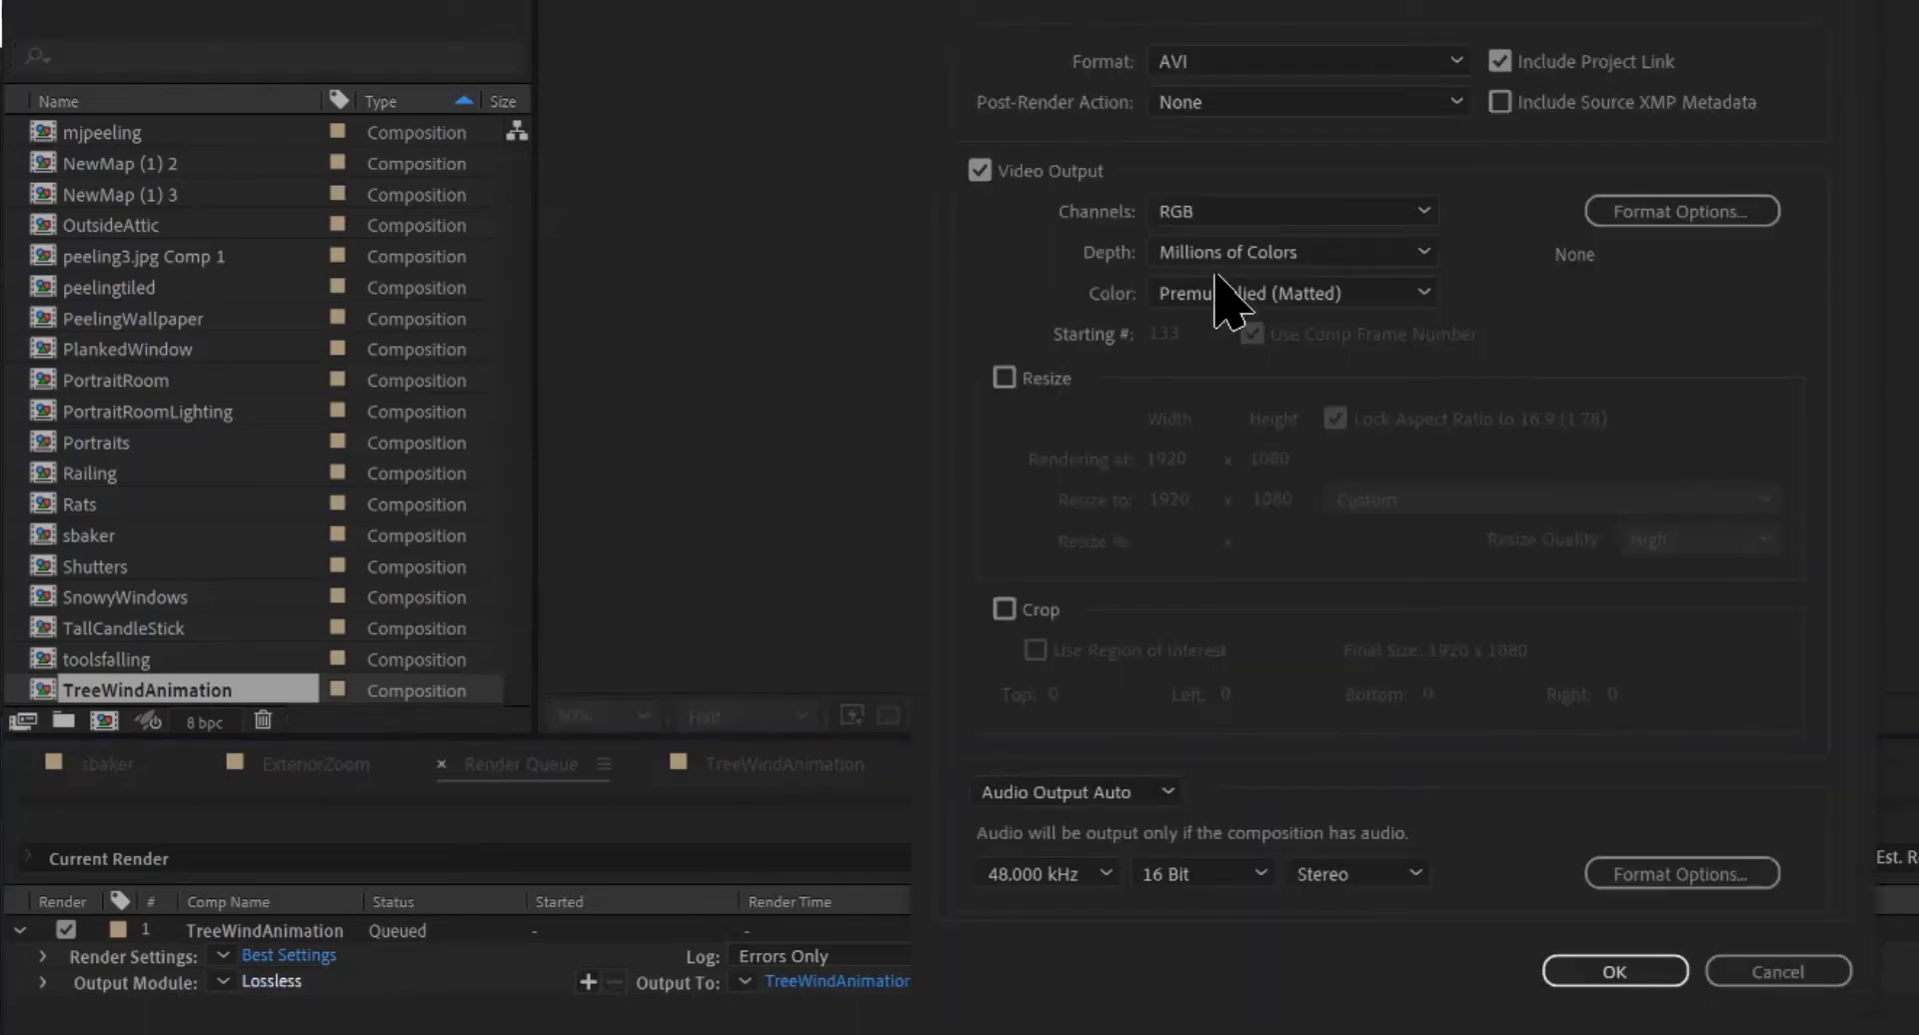
left_click(1311, 56)
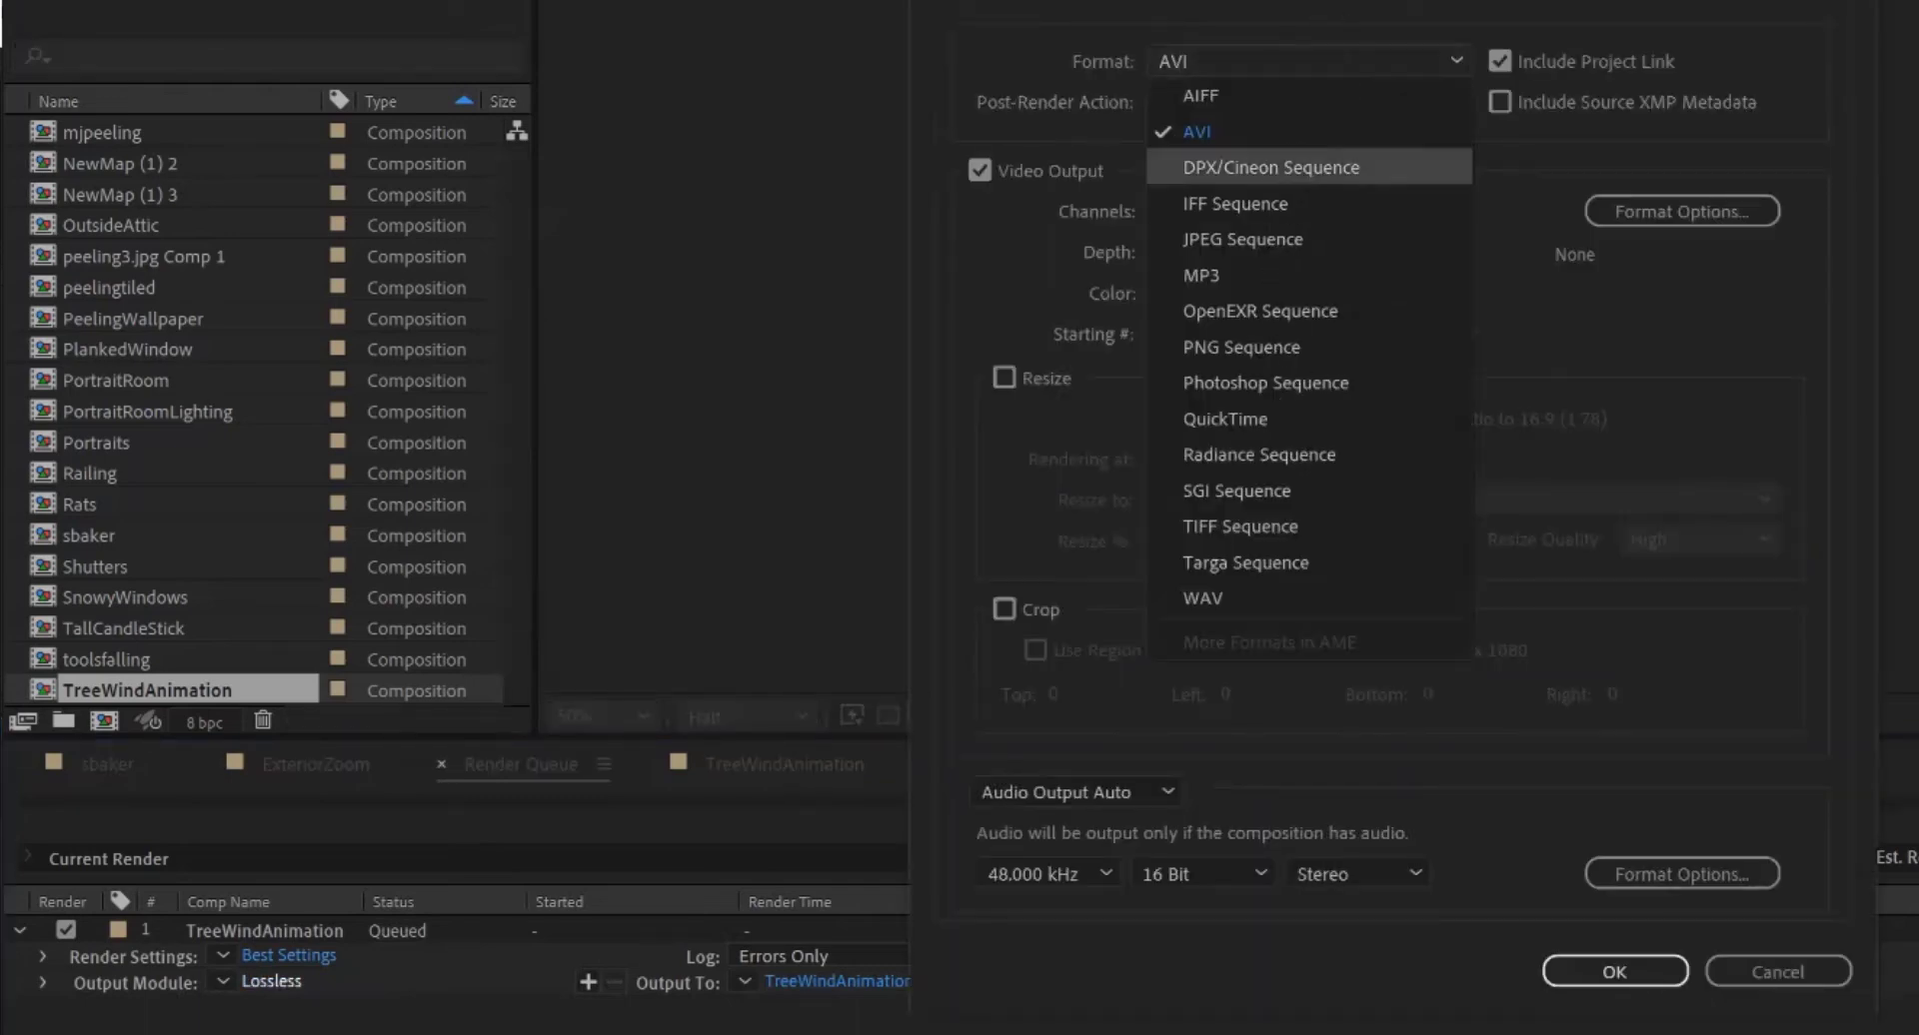
left_click(1225, 419)
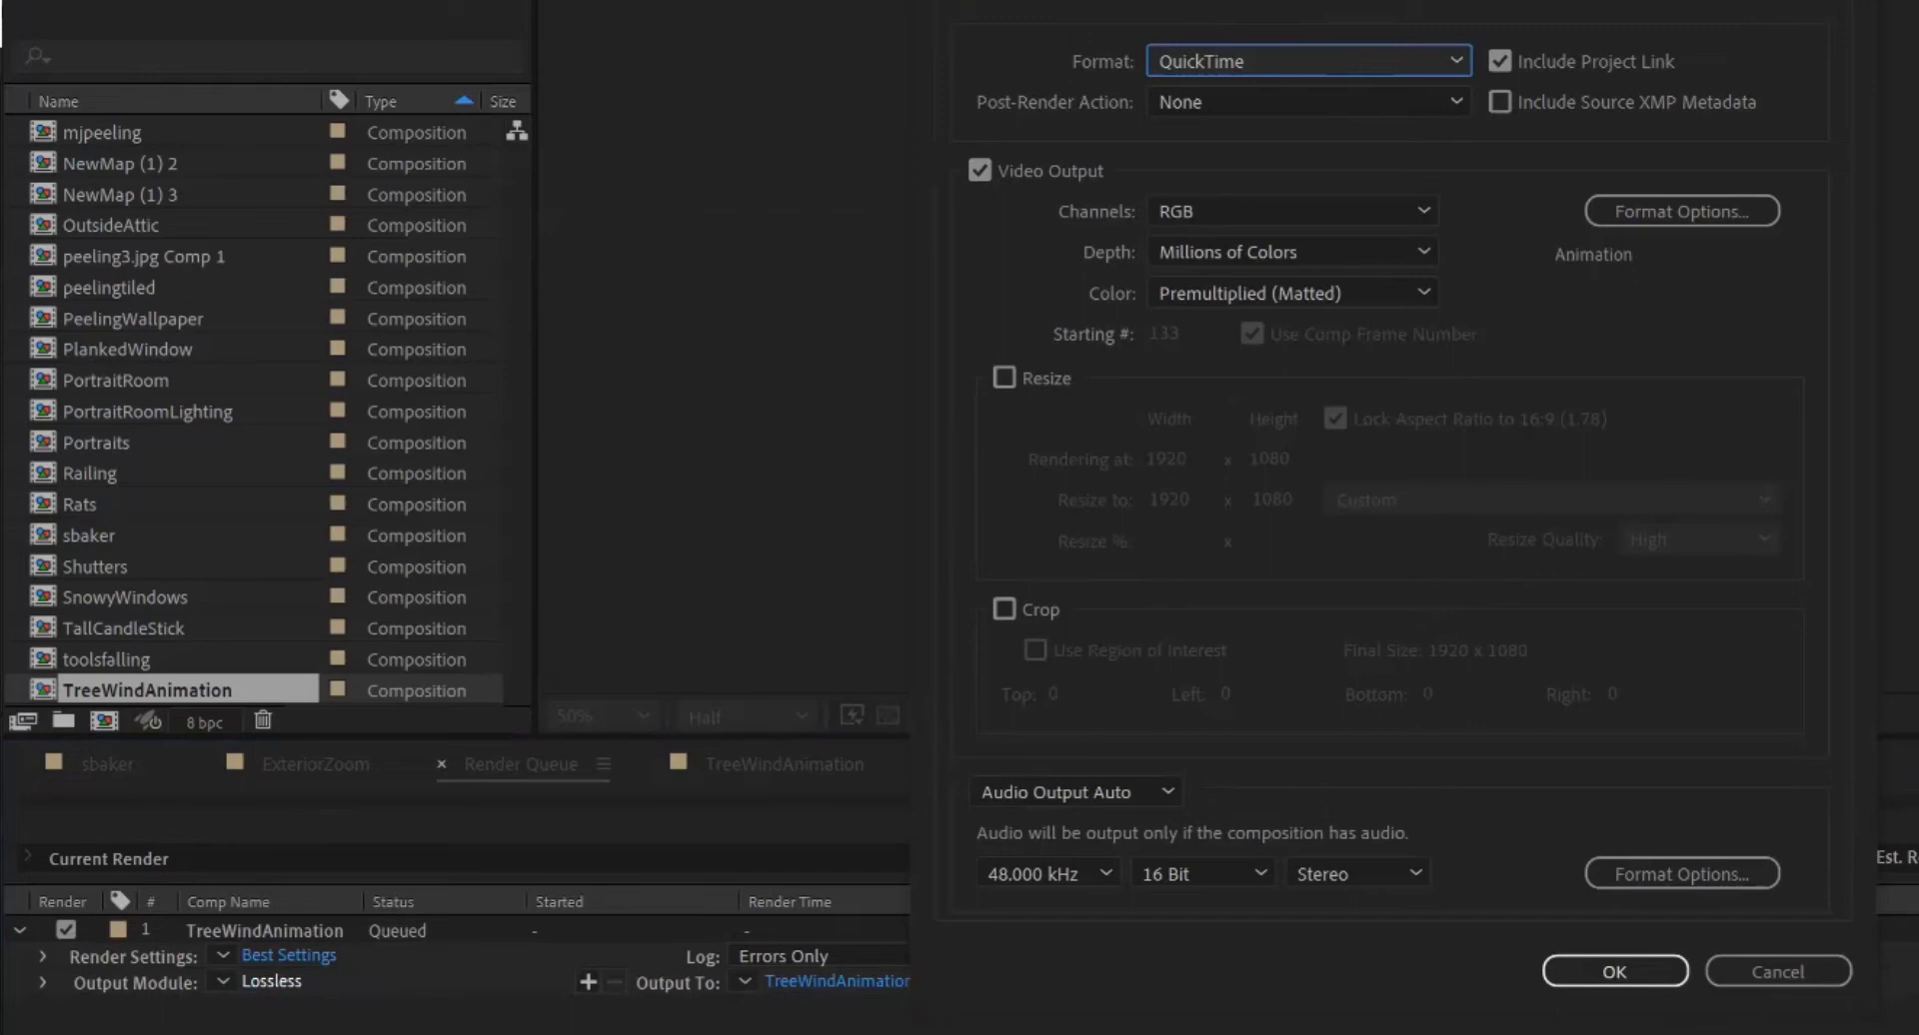
left_click(1217, 210)
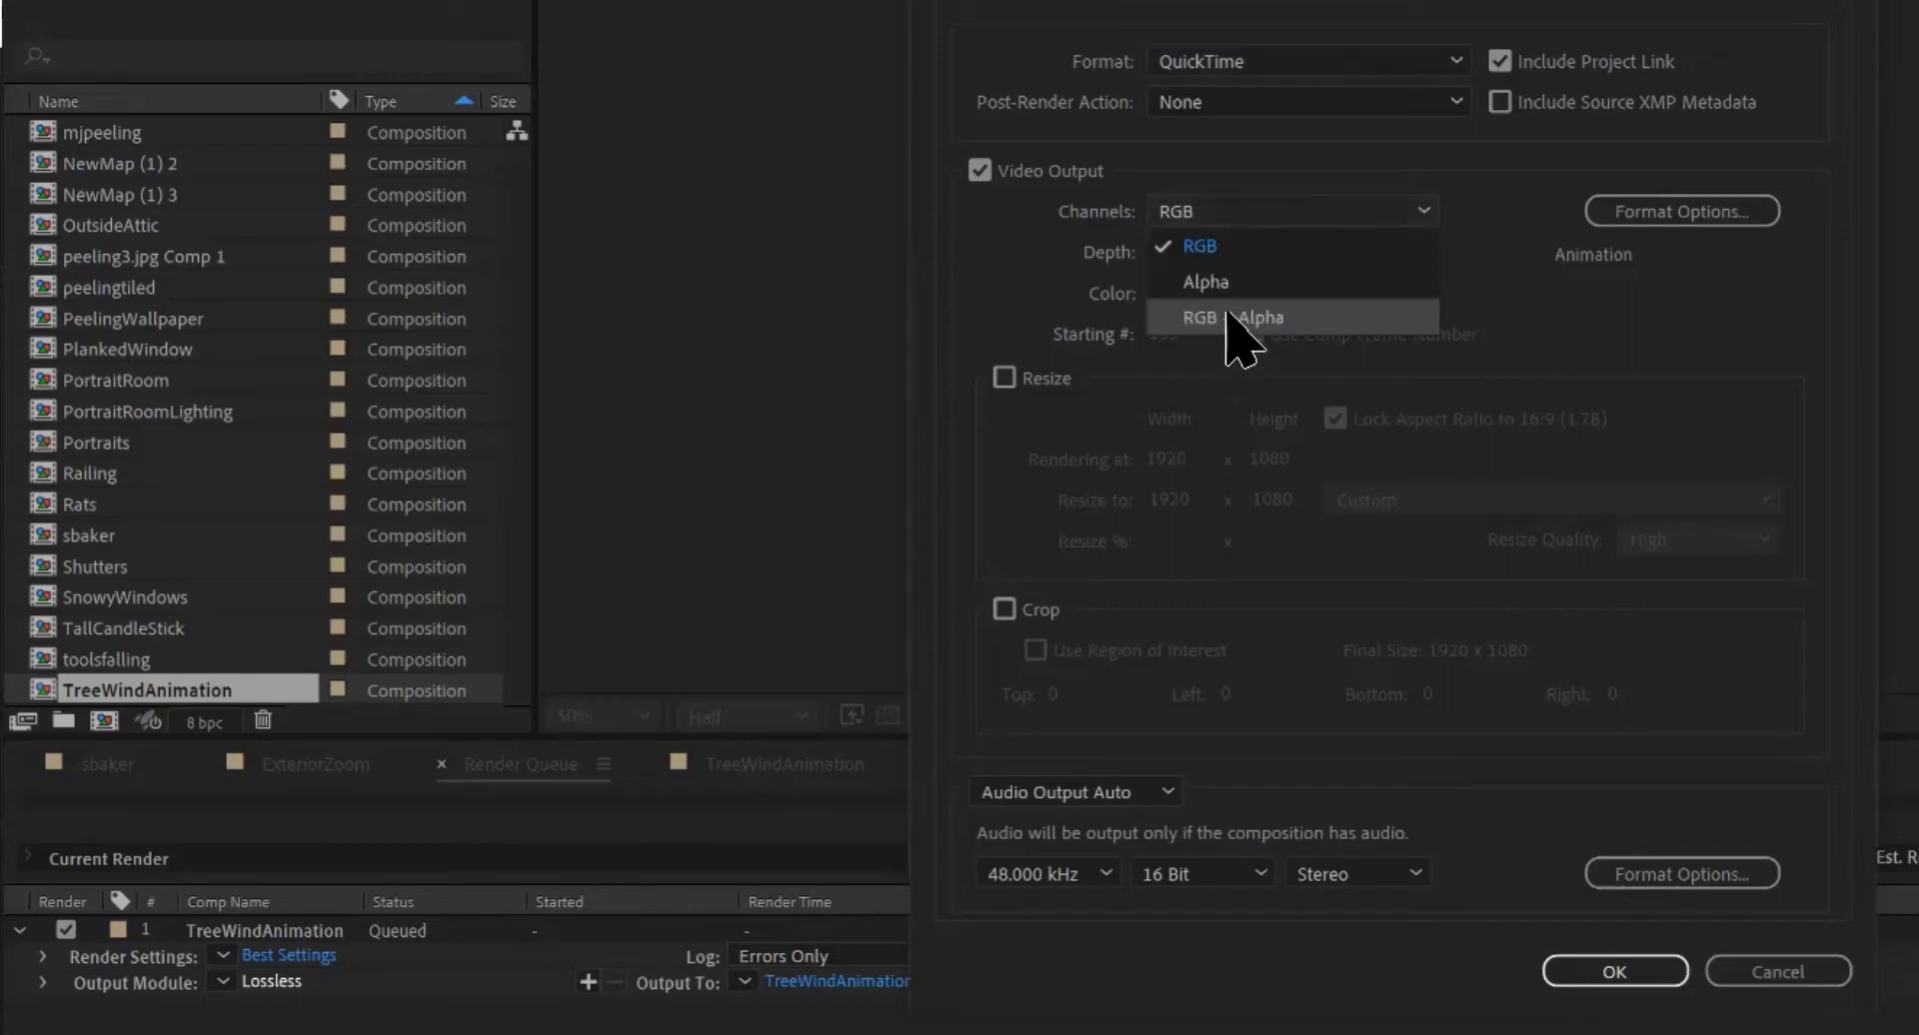
left_click(1228, 320)
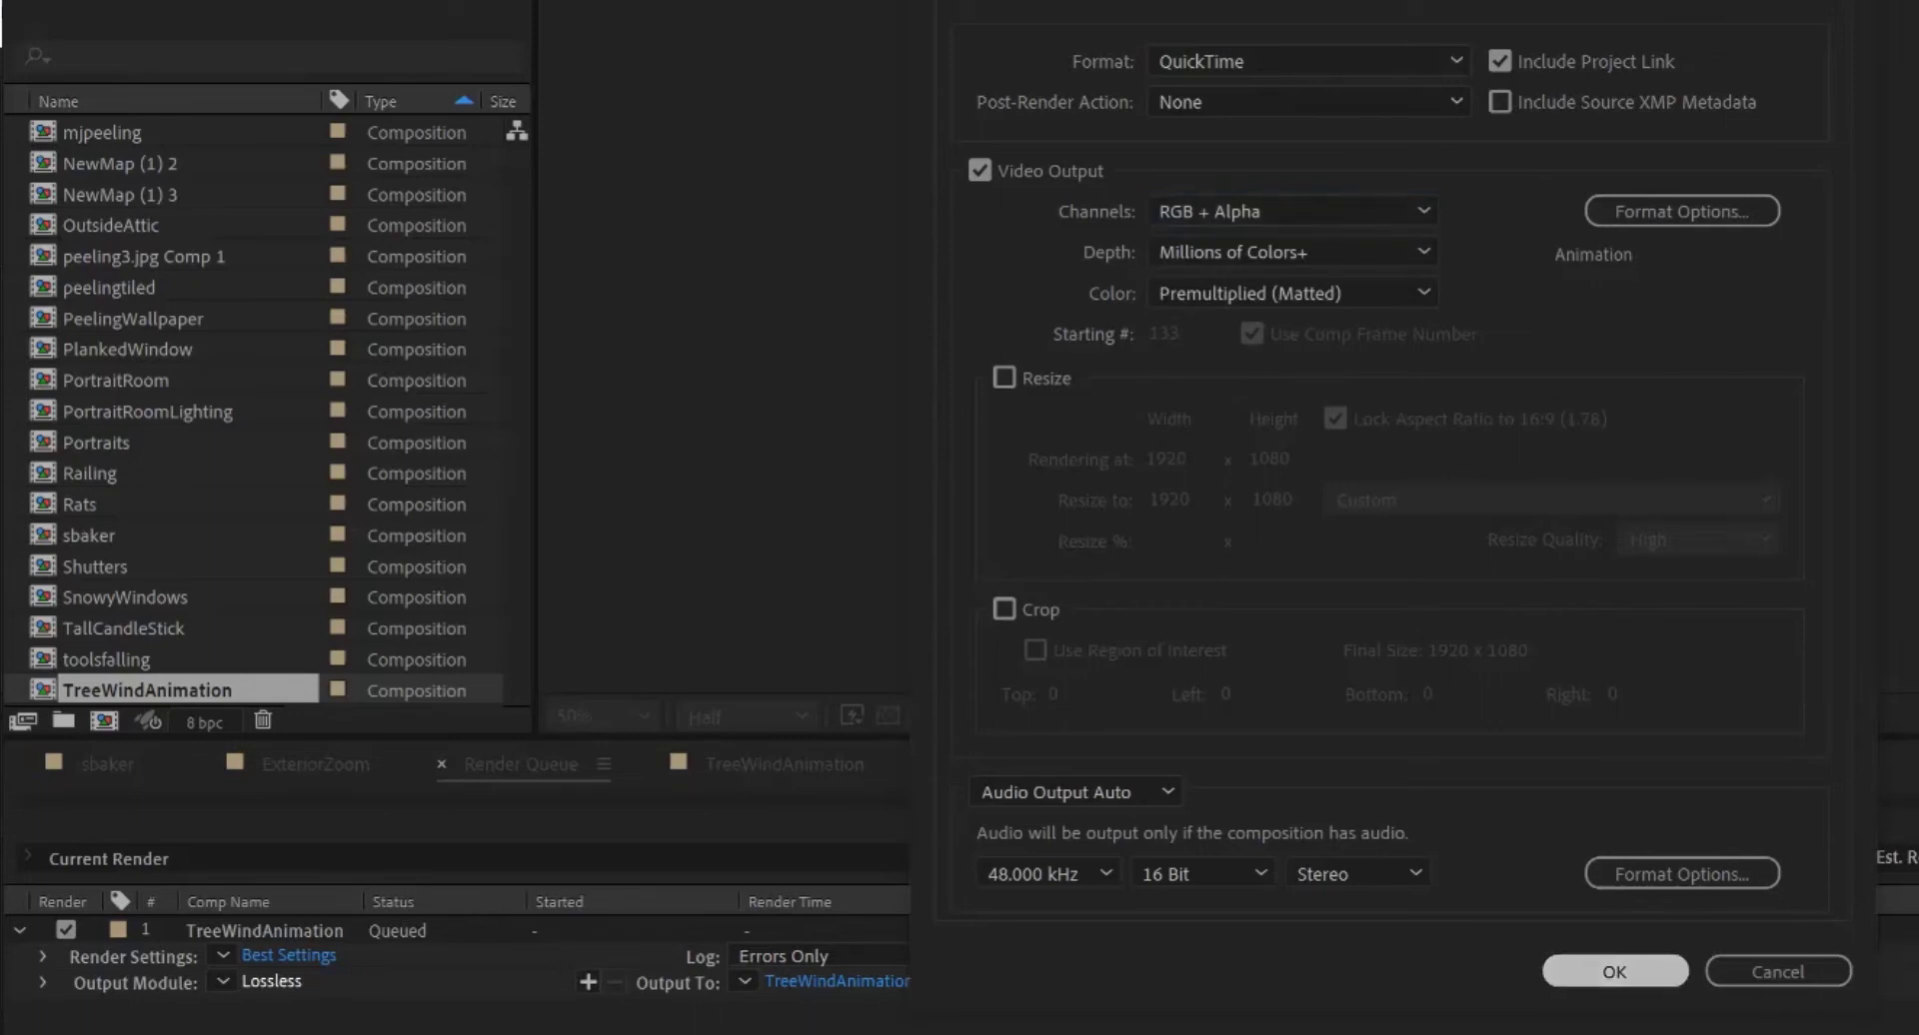
left_click(1613, 972)
left_click(855, 982)
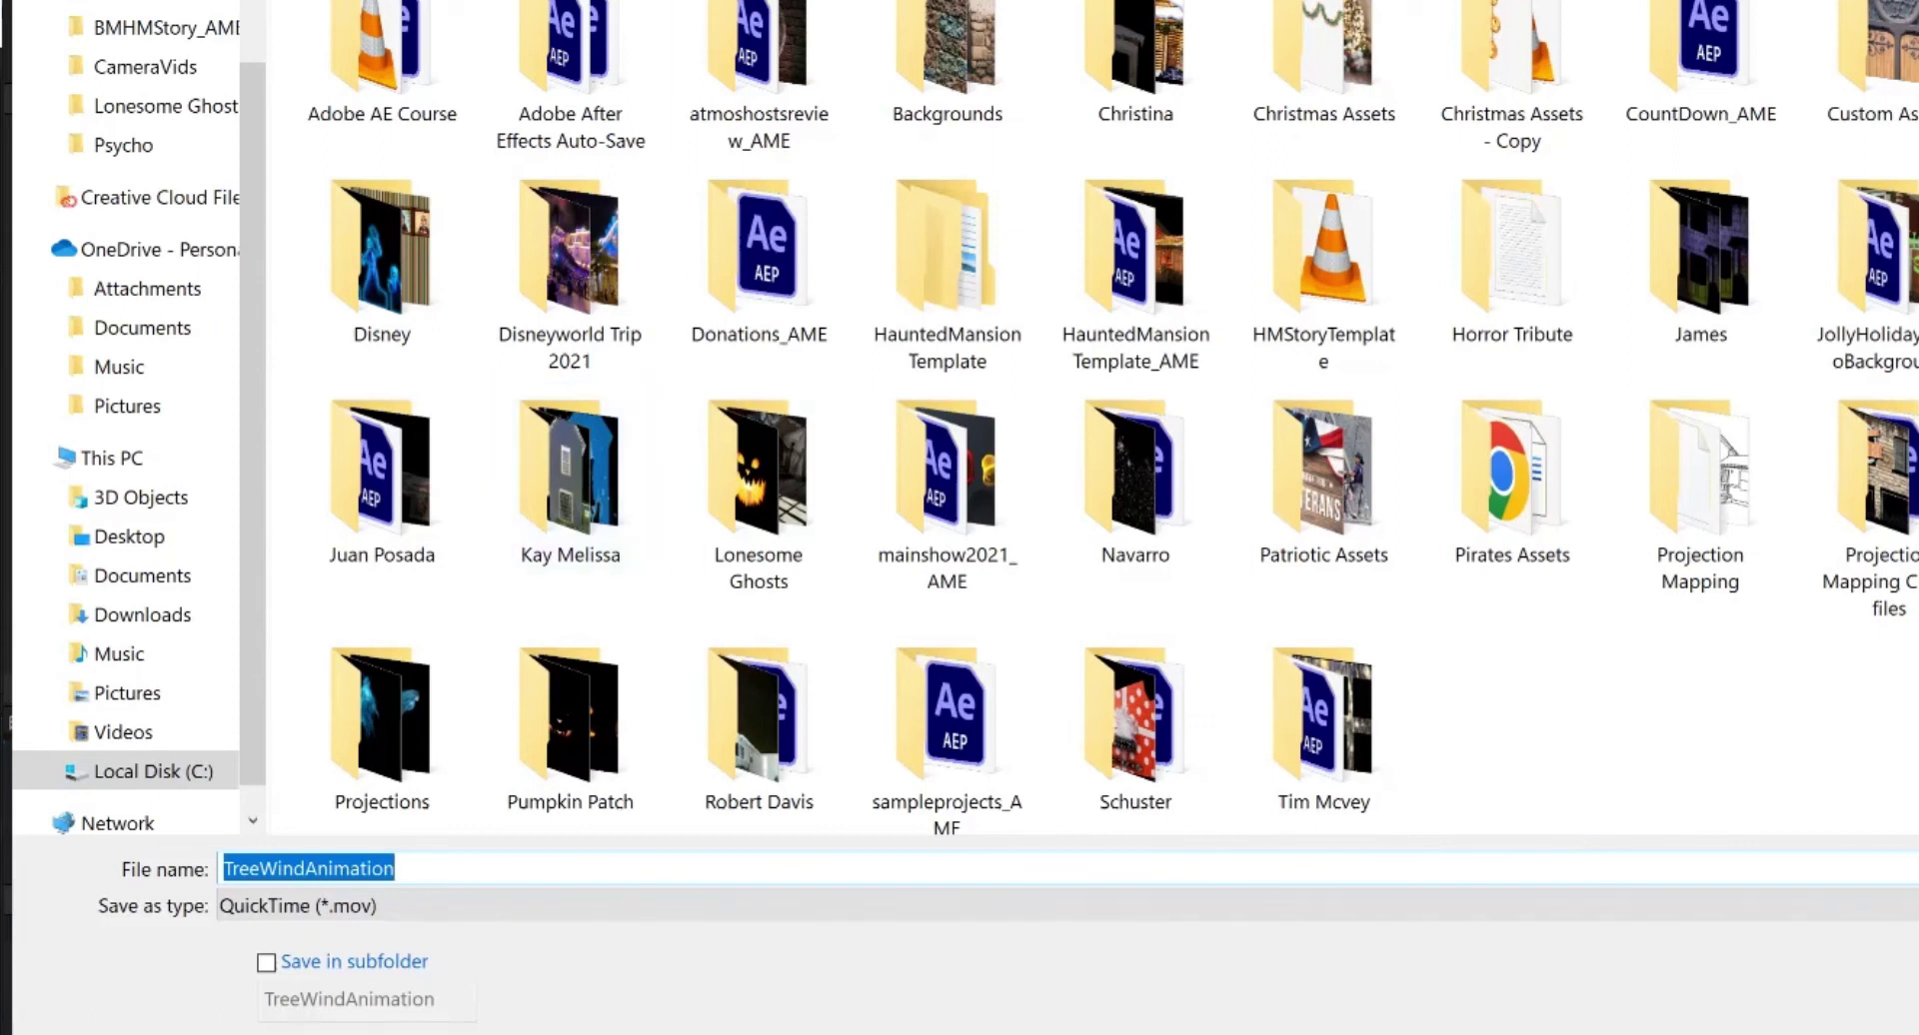
key("Return")
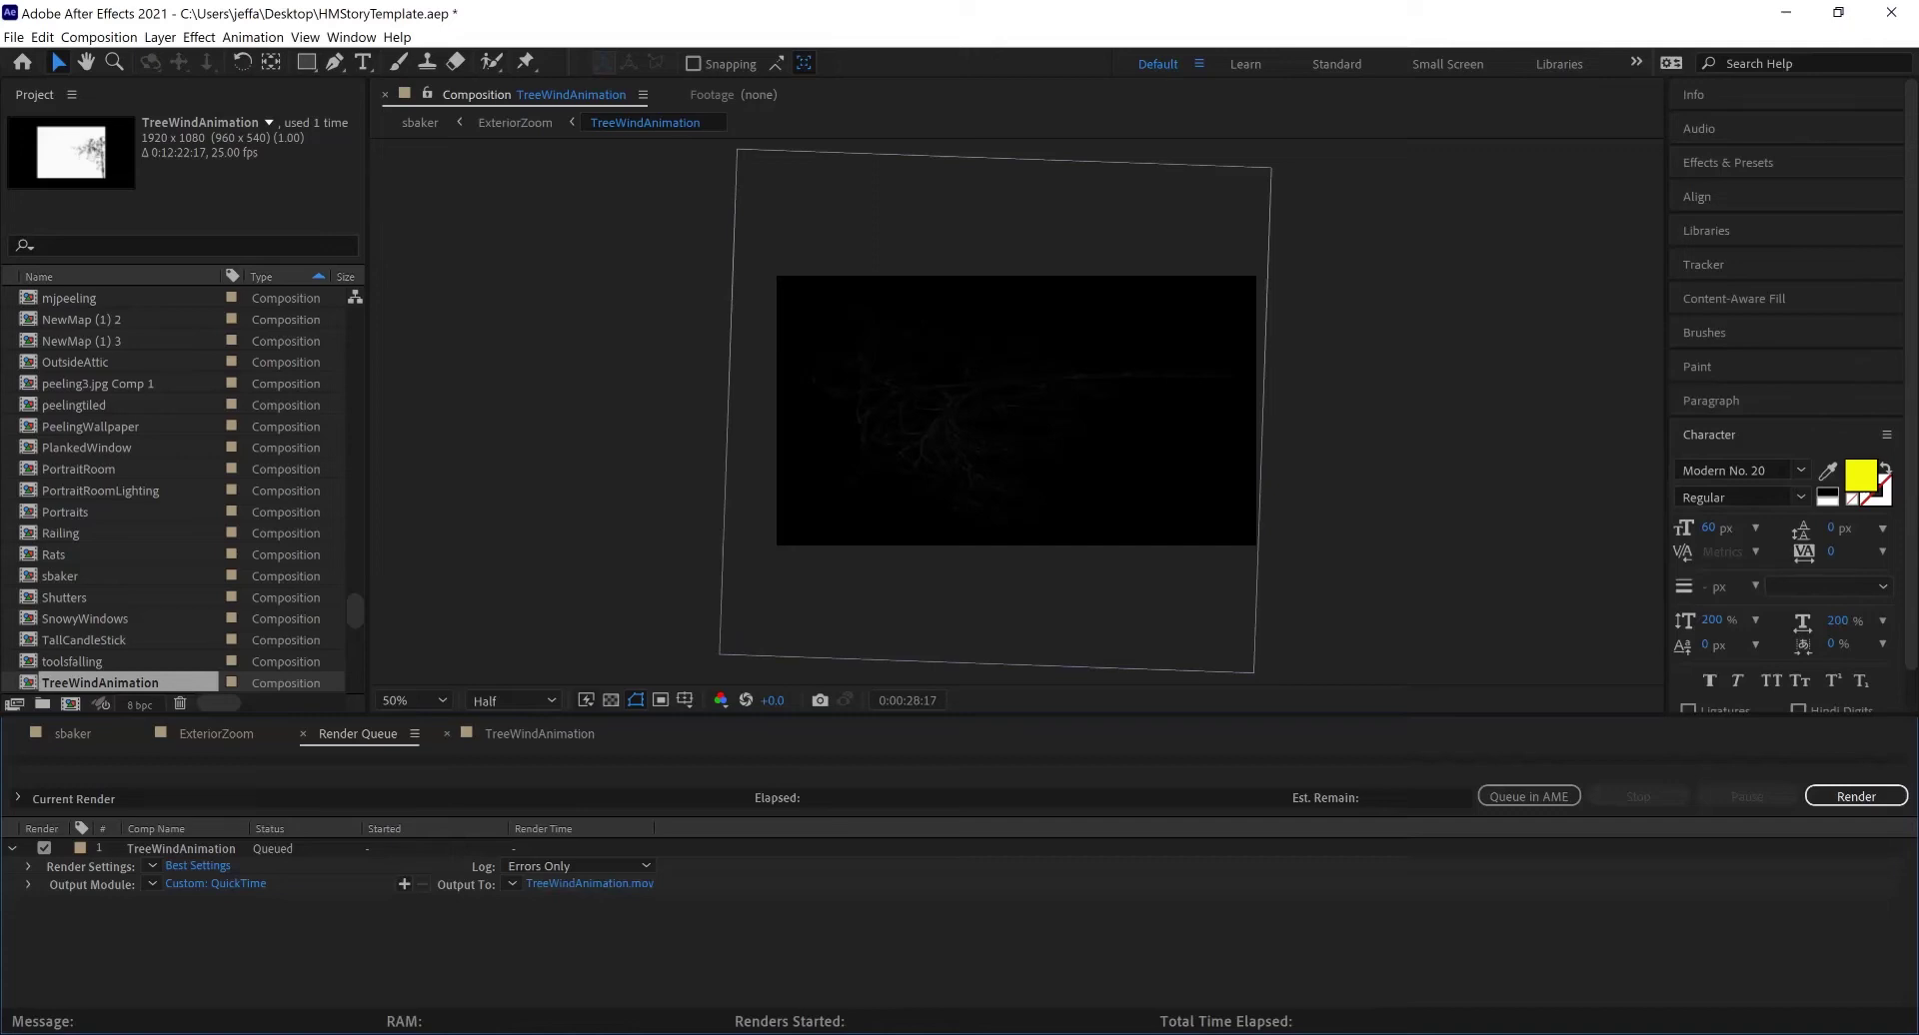
Step: Remove the TreeWindAnimation item from the render queue and close the queue to return to the composition's timeline
left_click(538, 734)
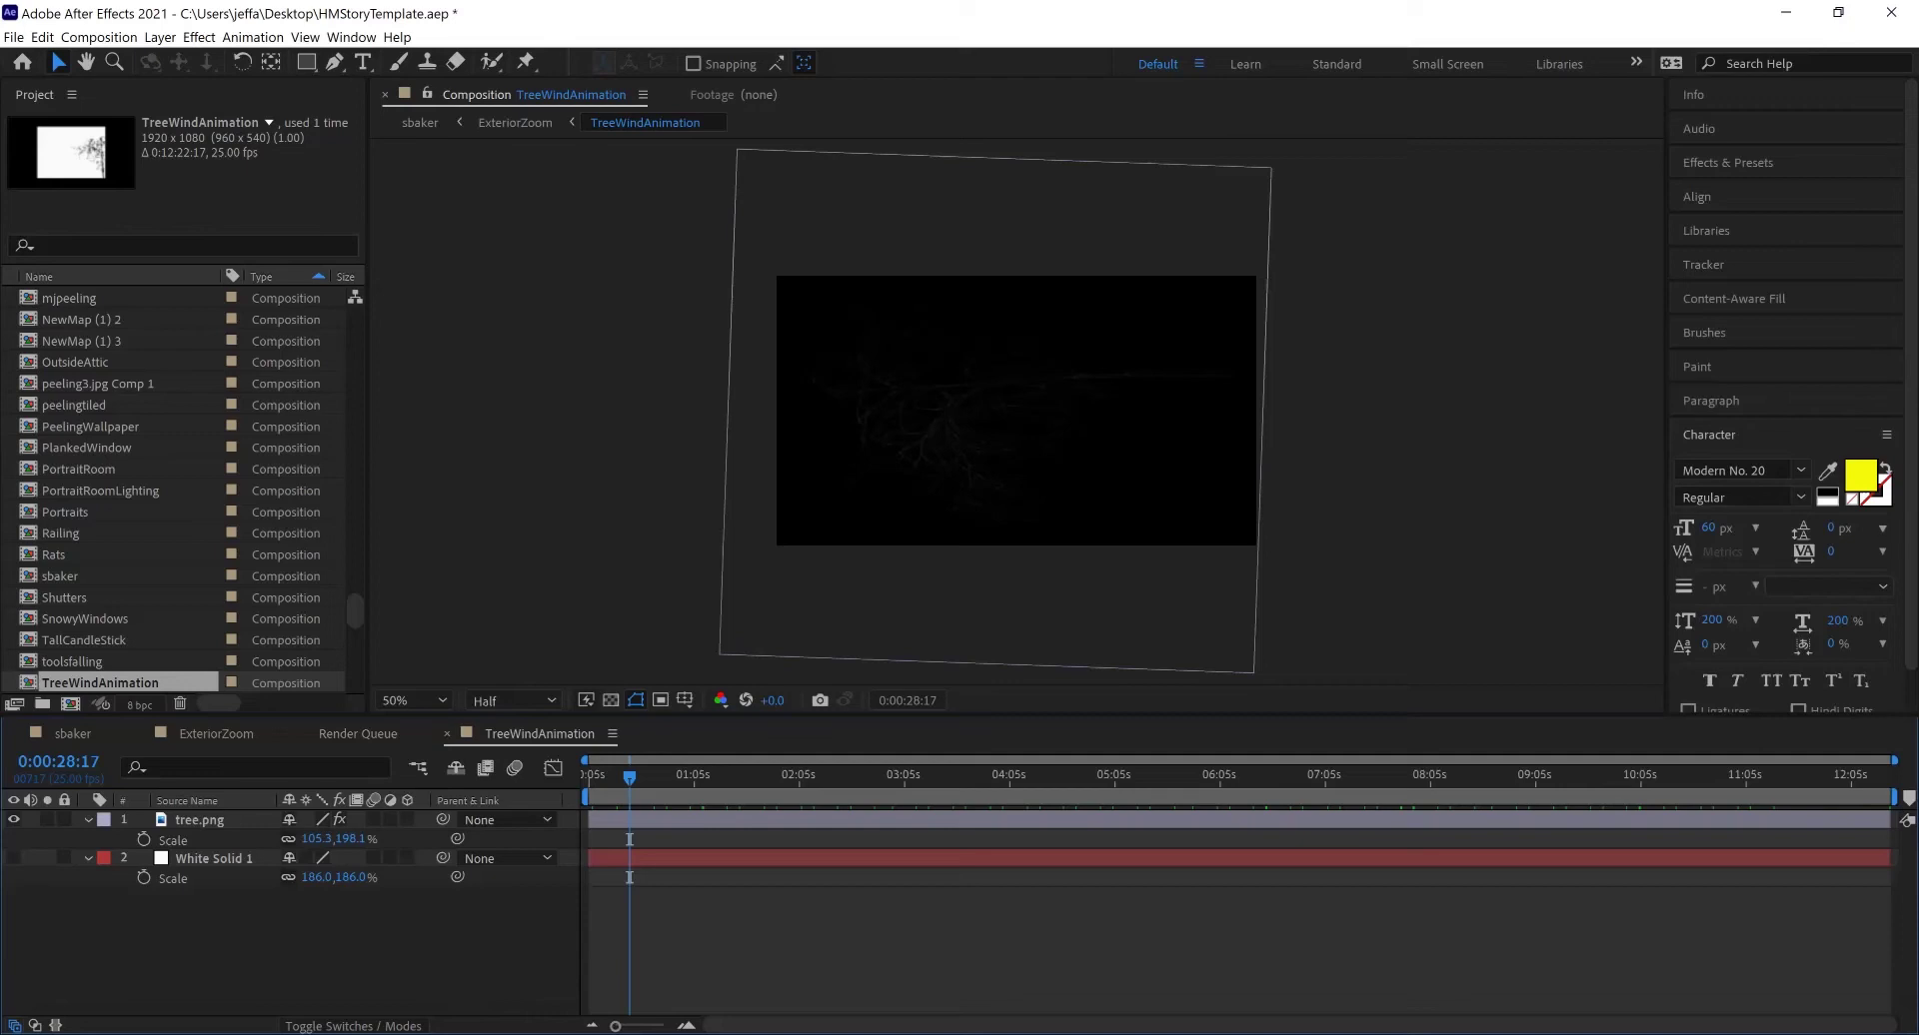
mouse_move(629, 776)
left_mouse_down()
mouse_move(1847, 776)
mouse_move(662, 776)
left_mouse_up()
key("ctrl+alt+0")
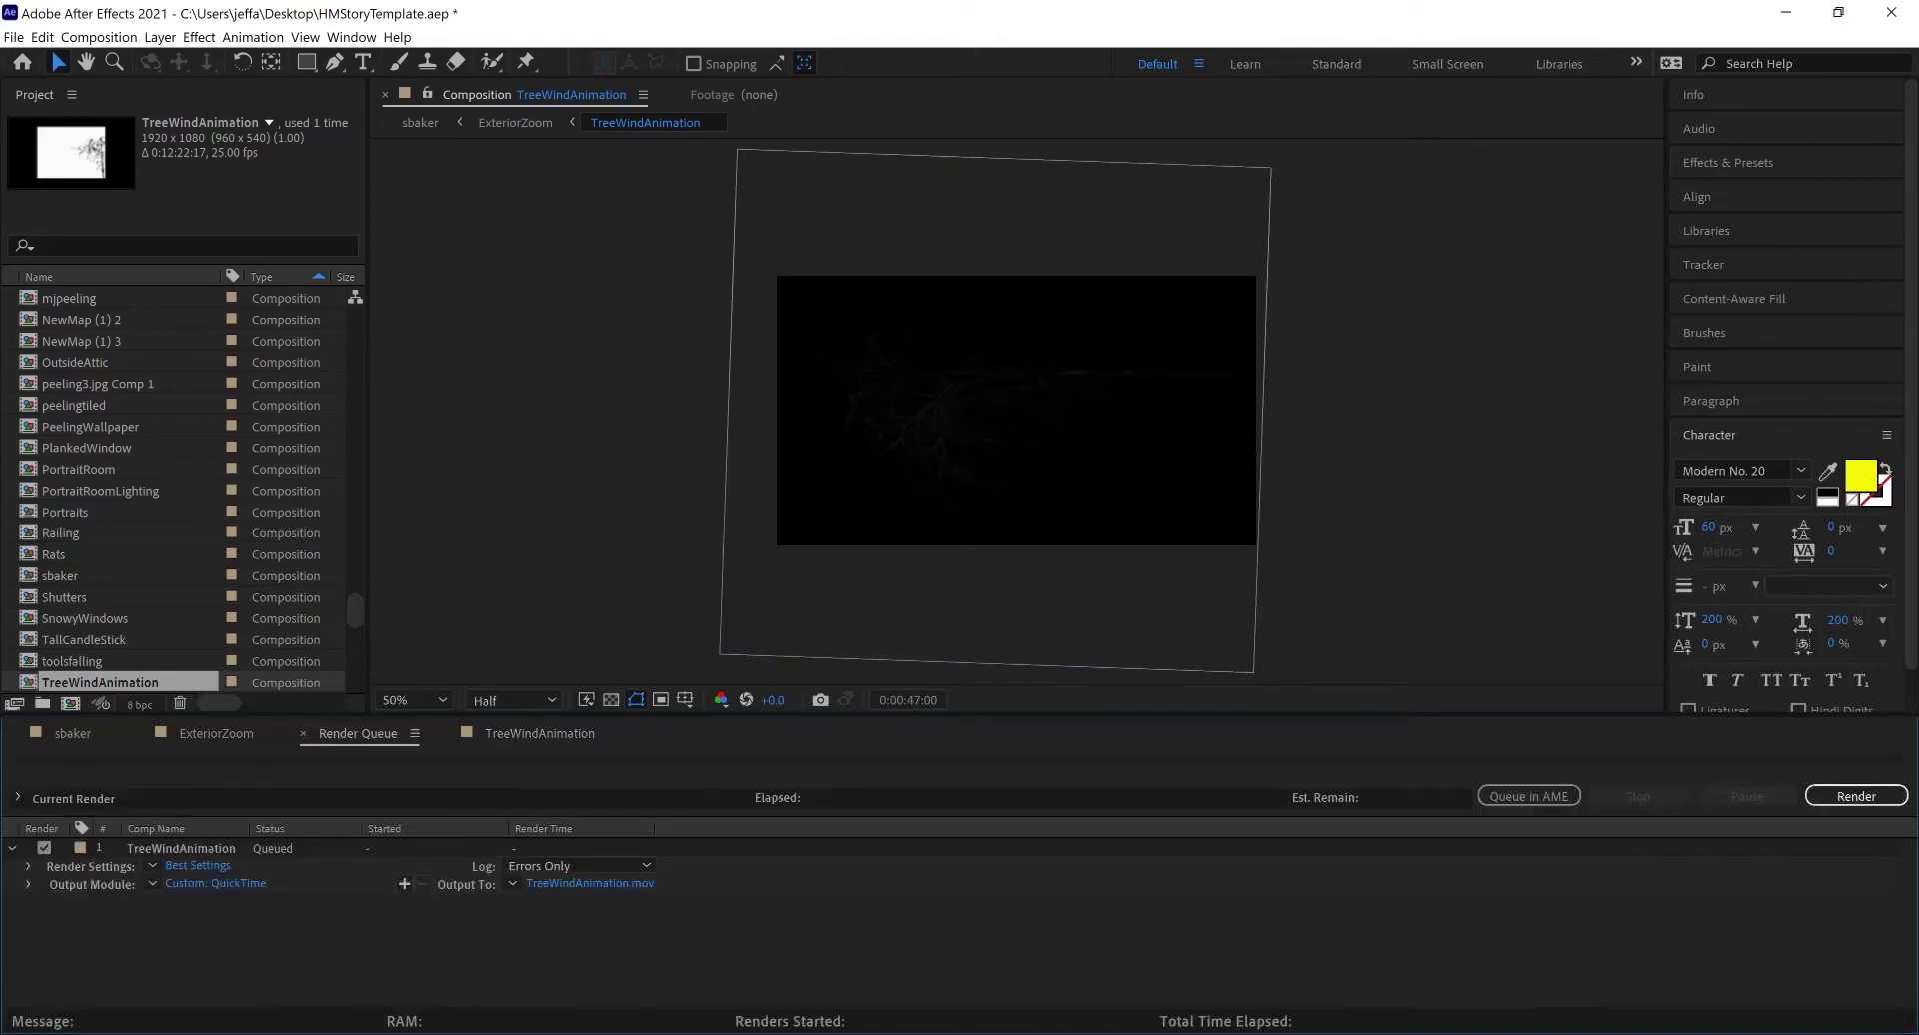
right_click(161, 846)
key("Escape")
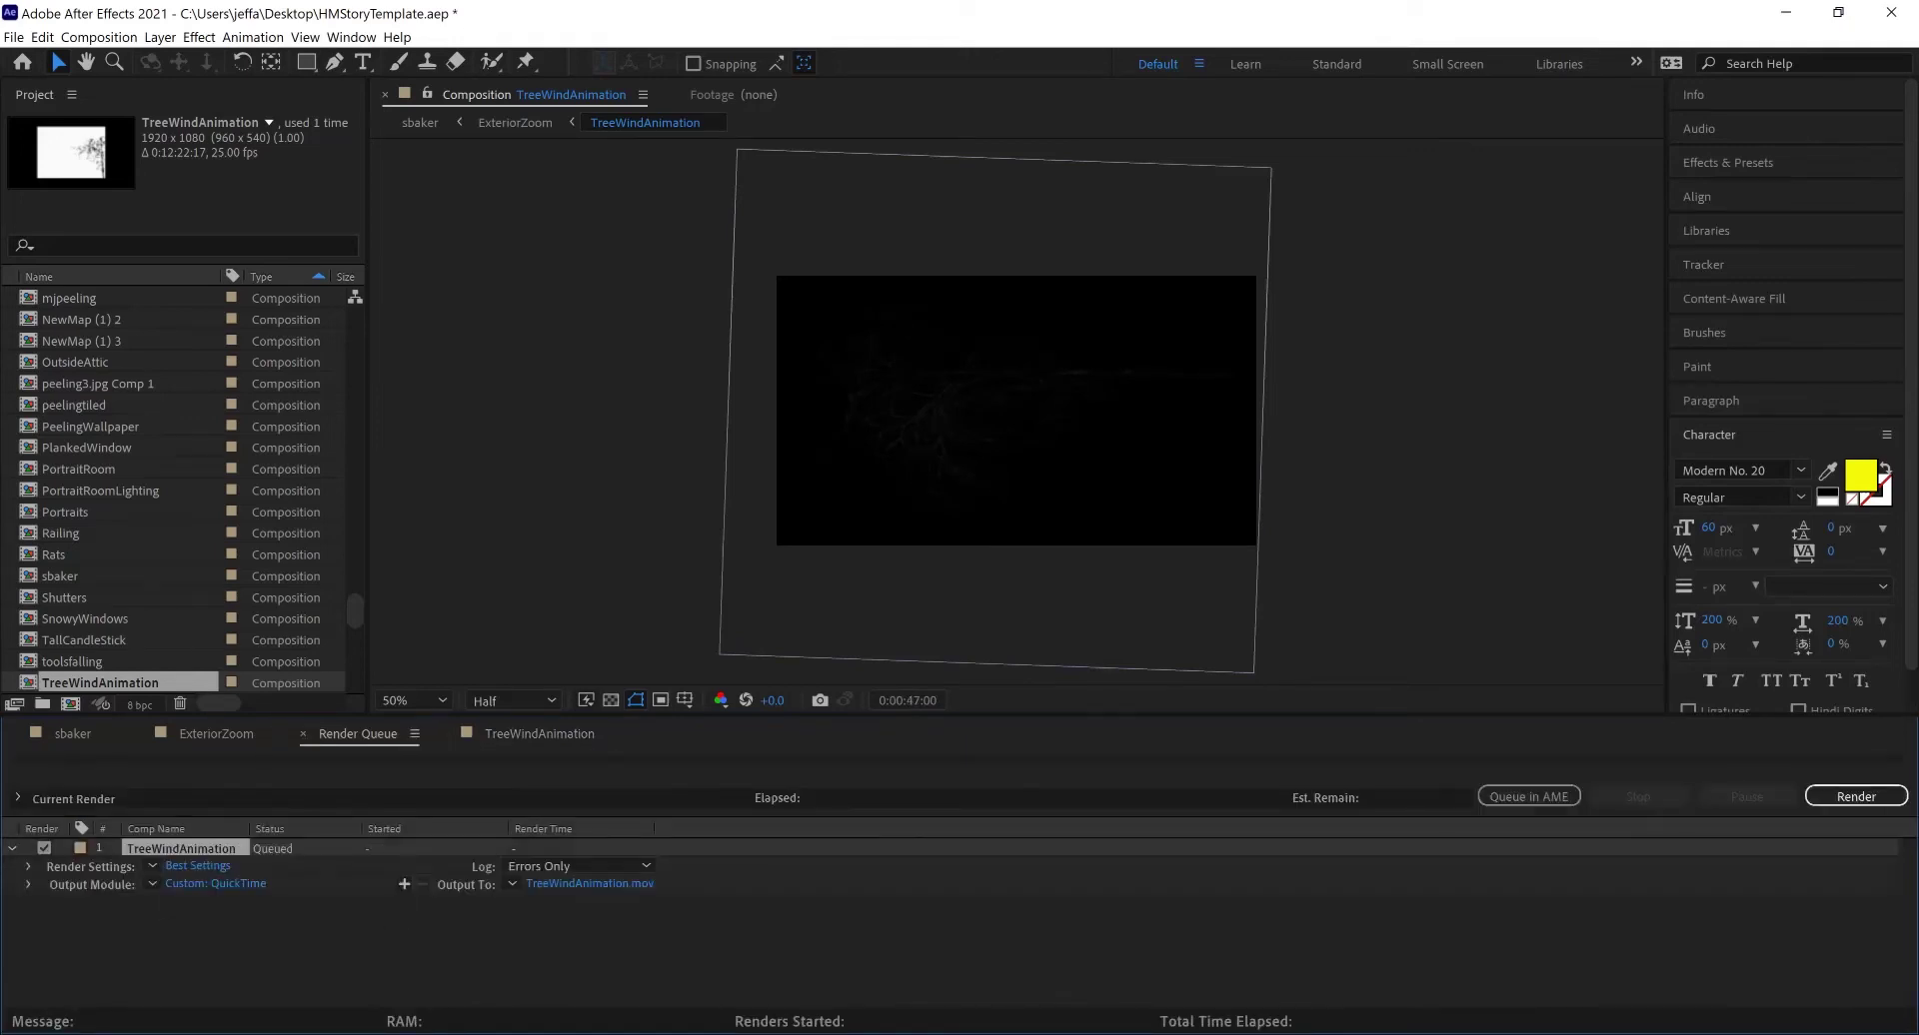
key("Delete")
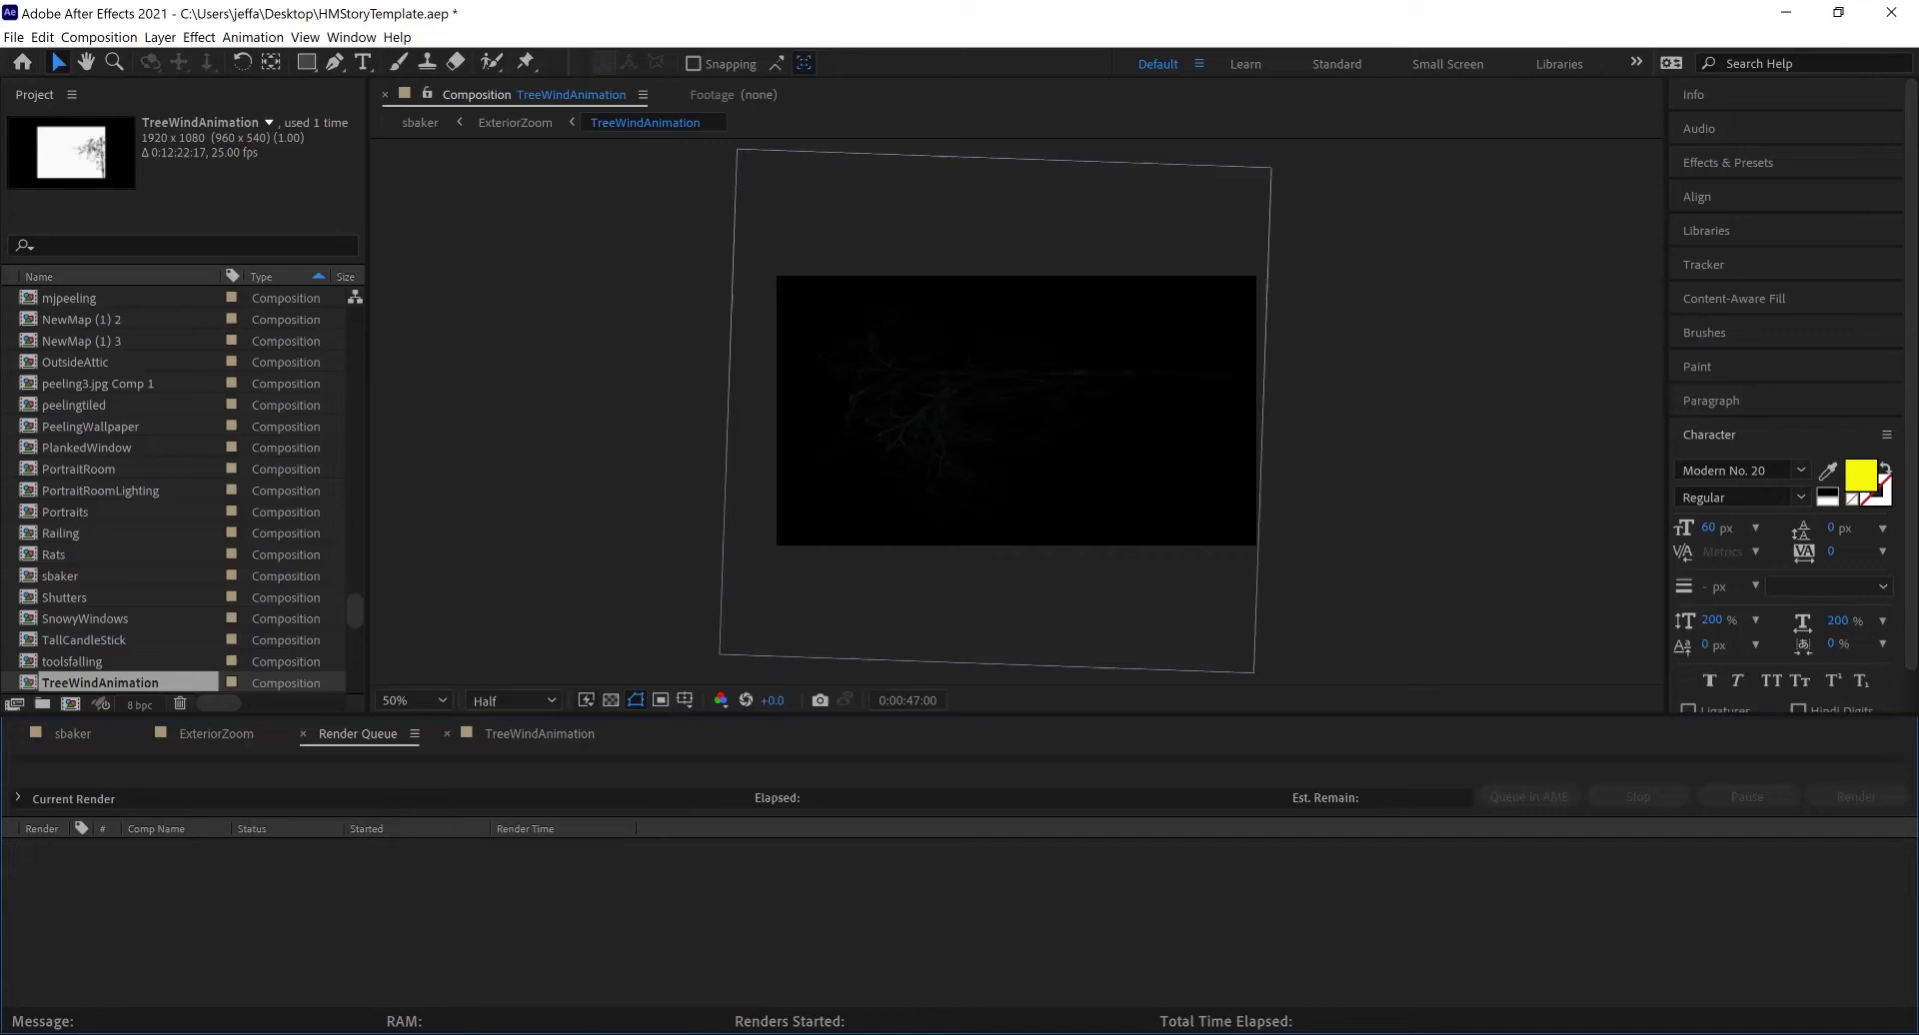
key("ctrl+w")
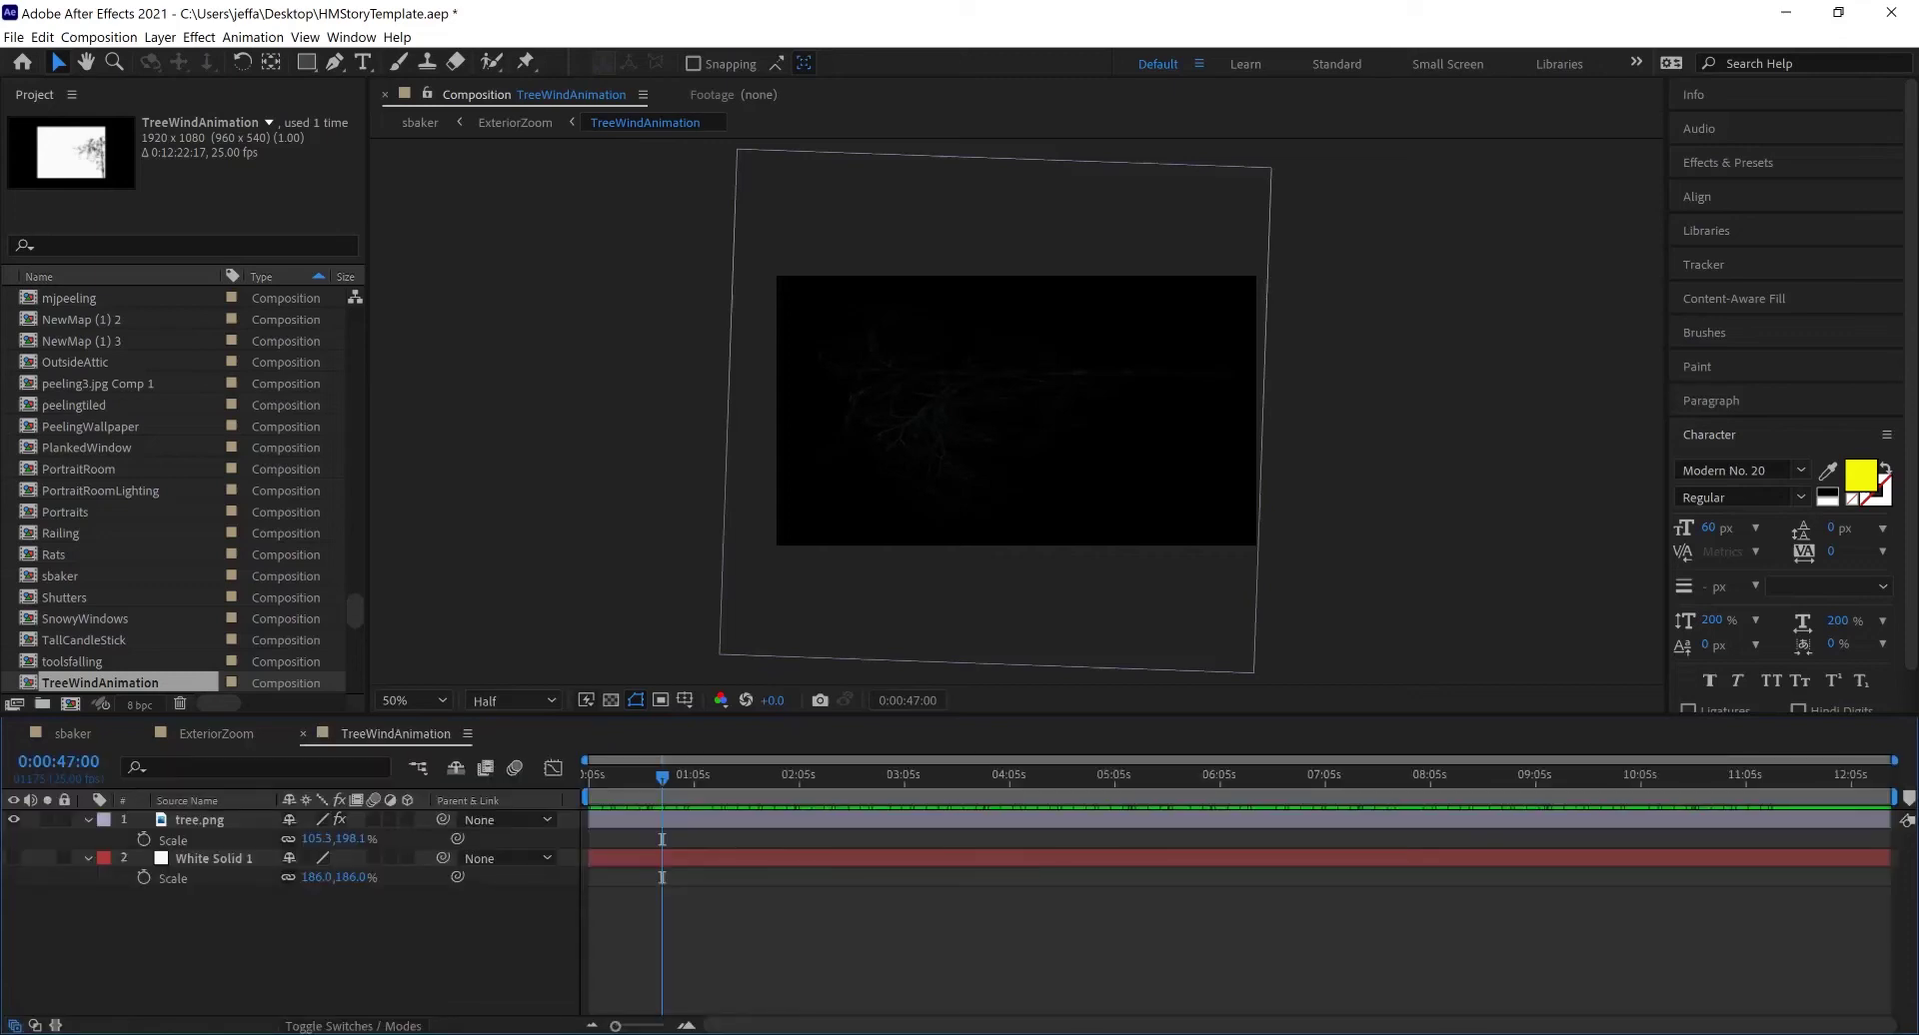
Step: Move the current time to 0:03:06:04 and shorten the work area so it ends at about that time
key("space")
left_click_drag(738, 777, 906, 775)
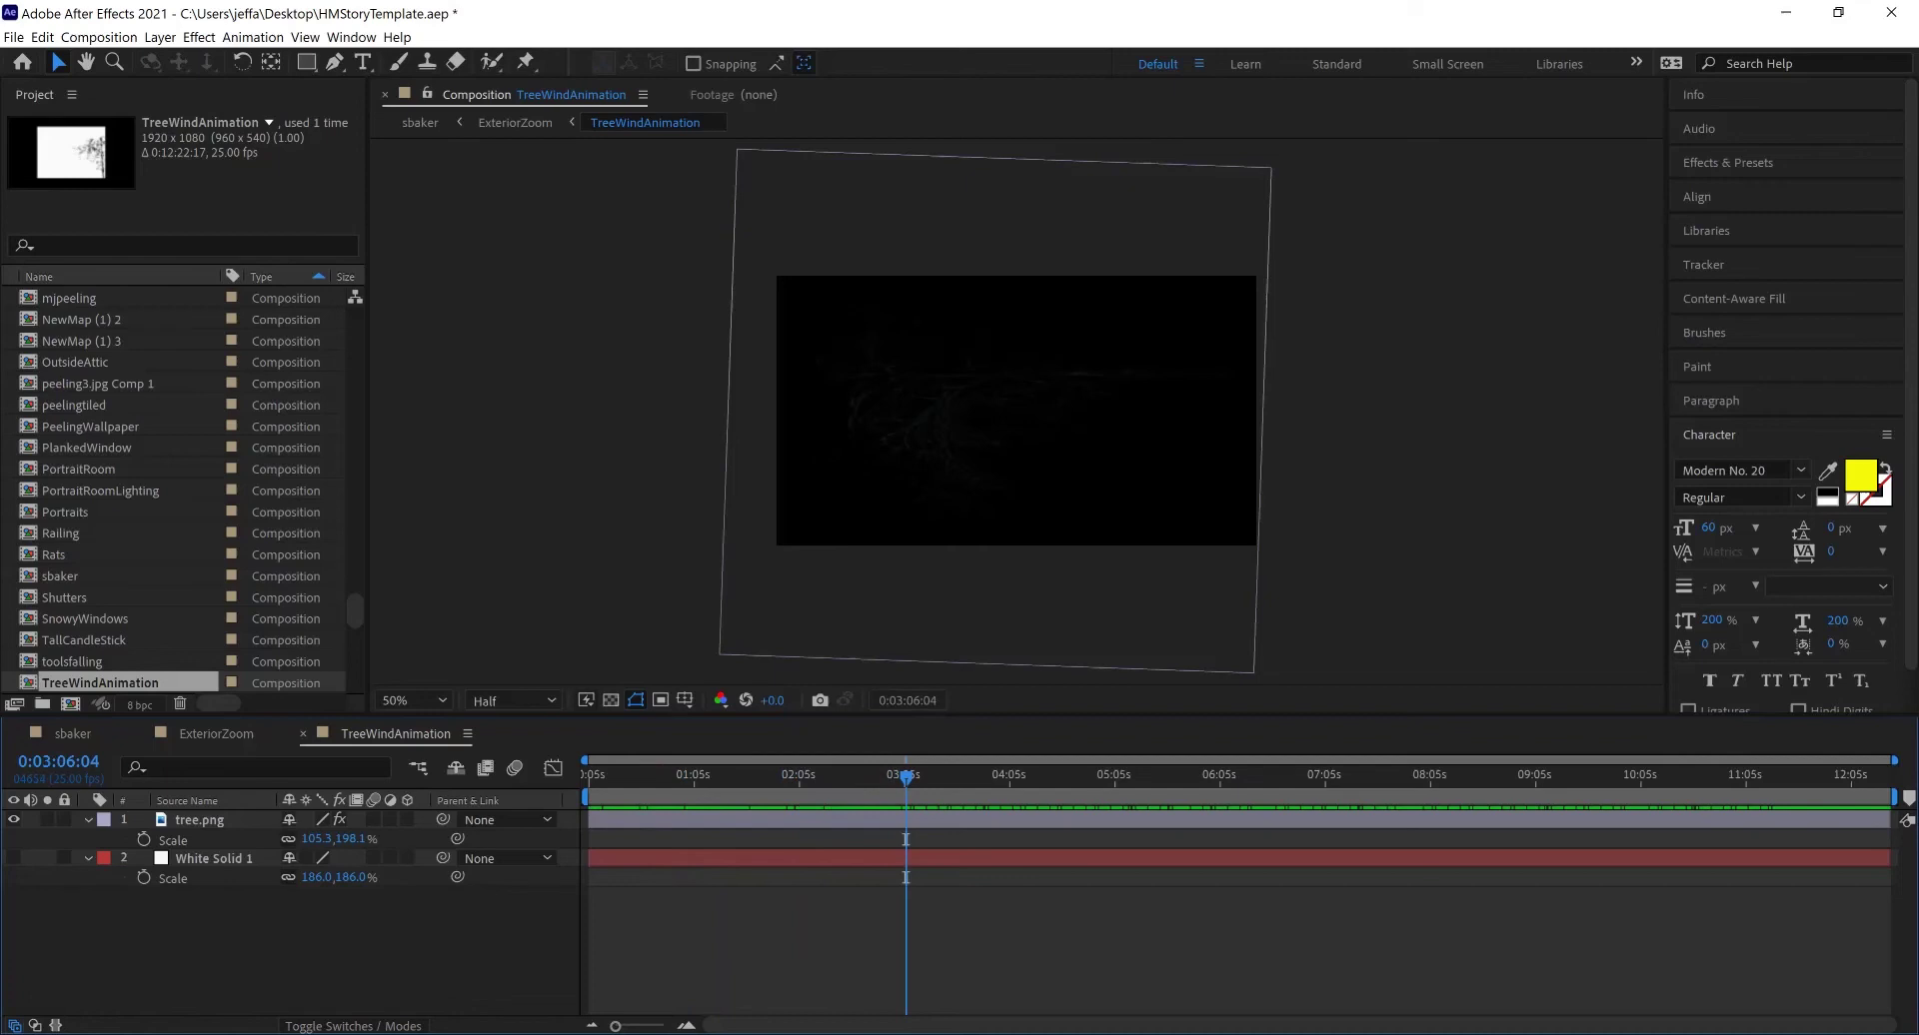
left_click_drag(1892, 797, 911, 797)
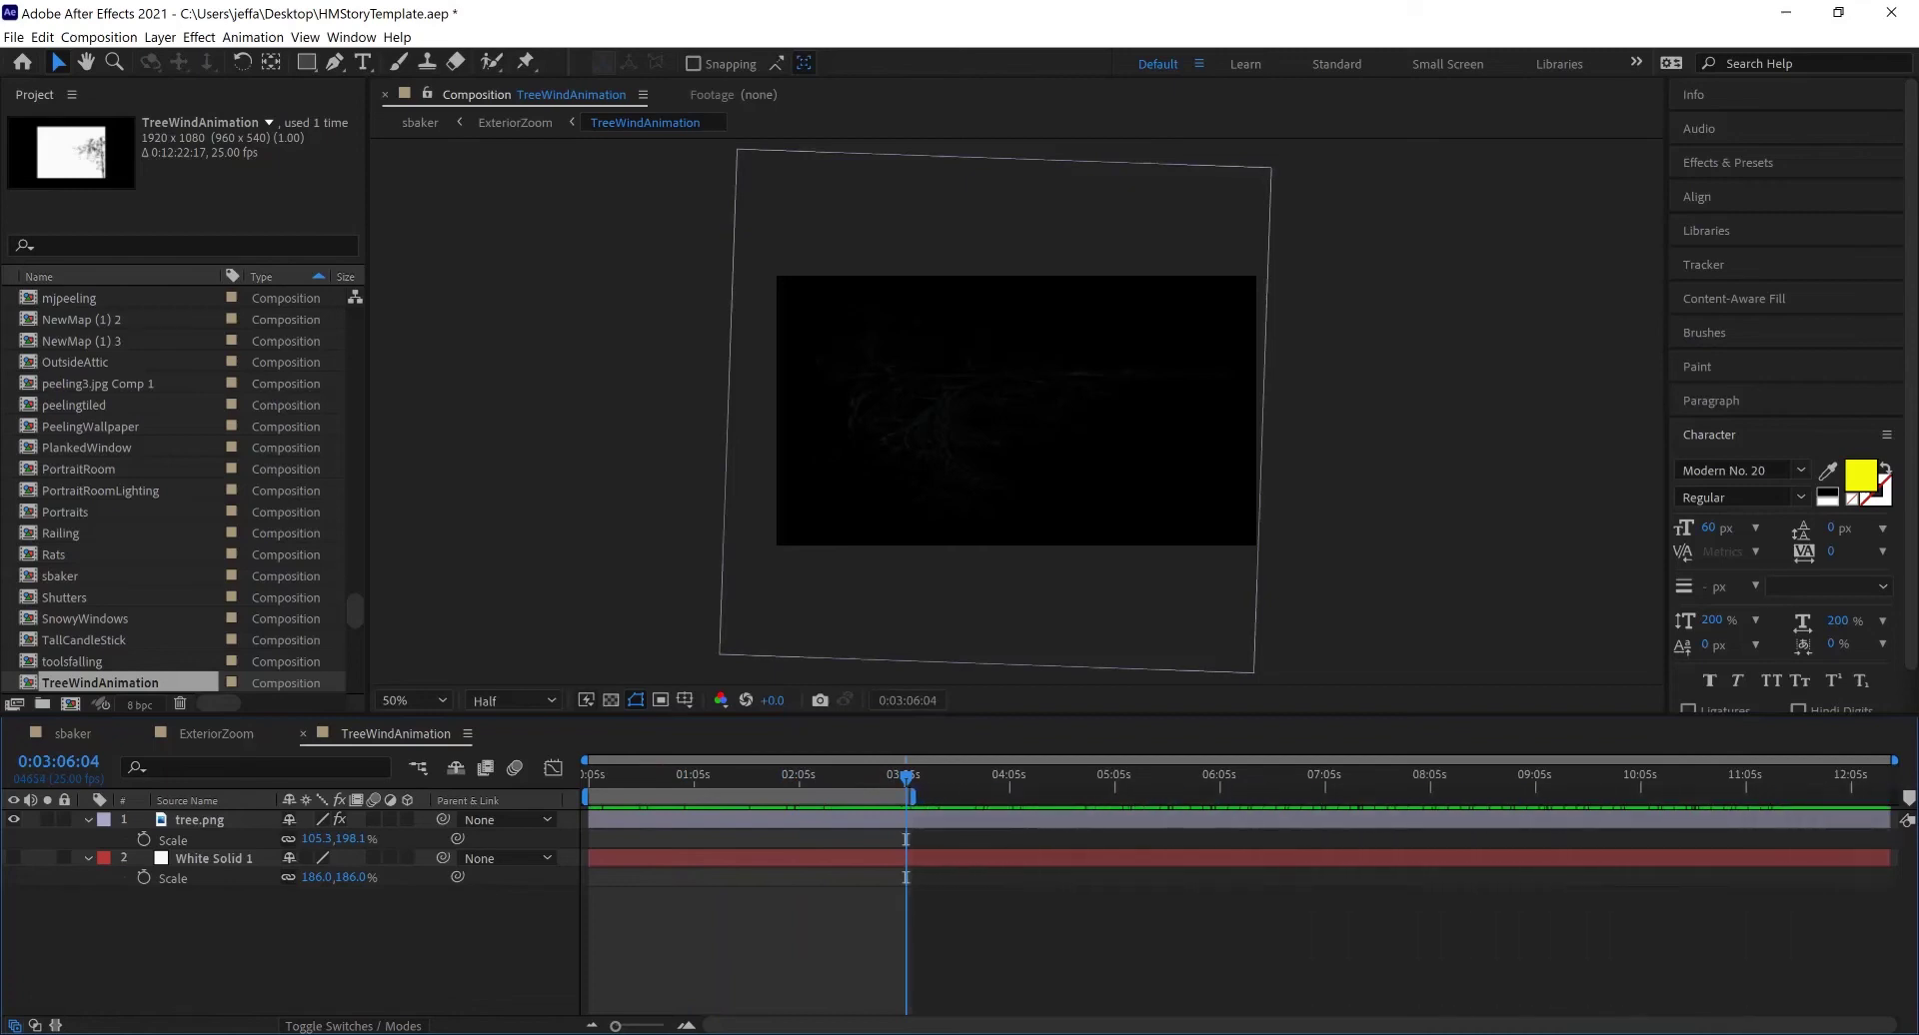
Step: Save the project and add the TreeWindAnimation composition with its shortened work area to the render queue
key("ctrl+s")
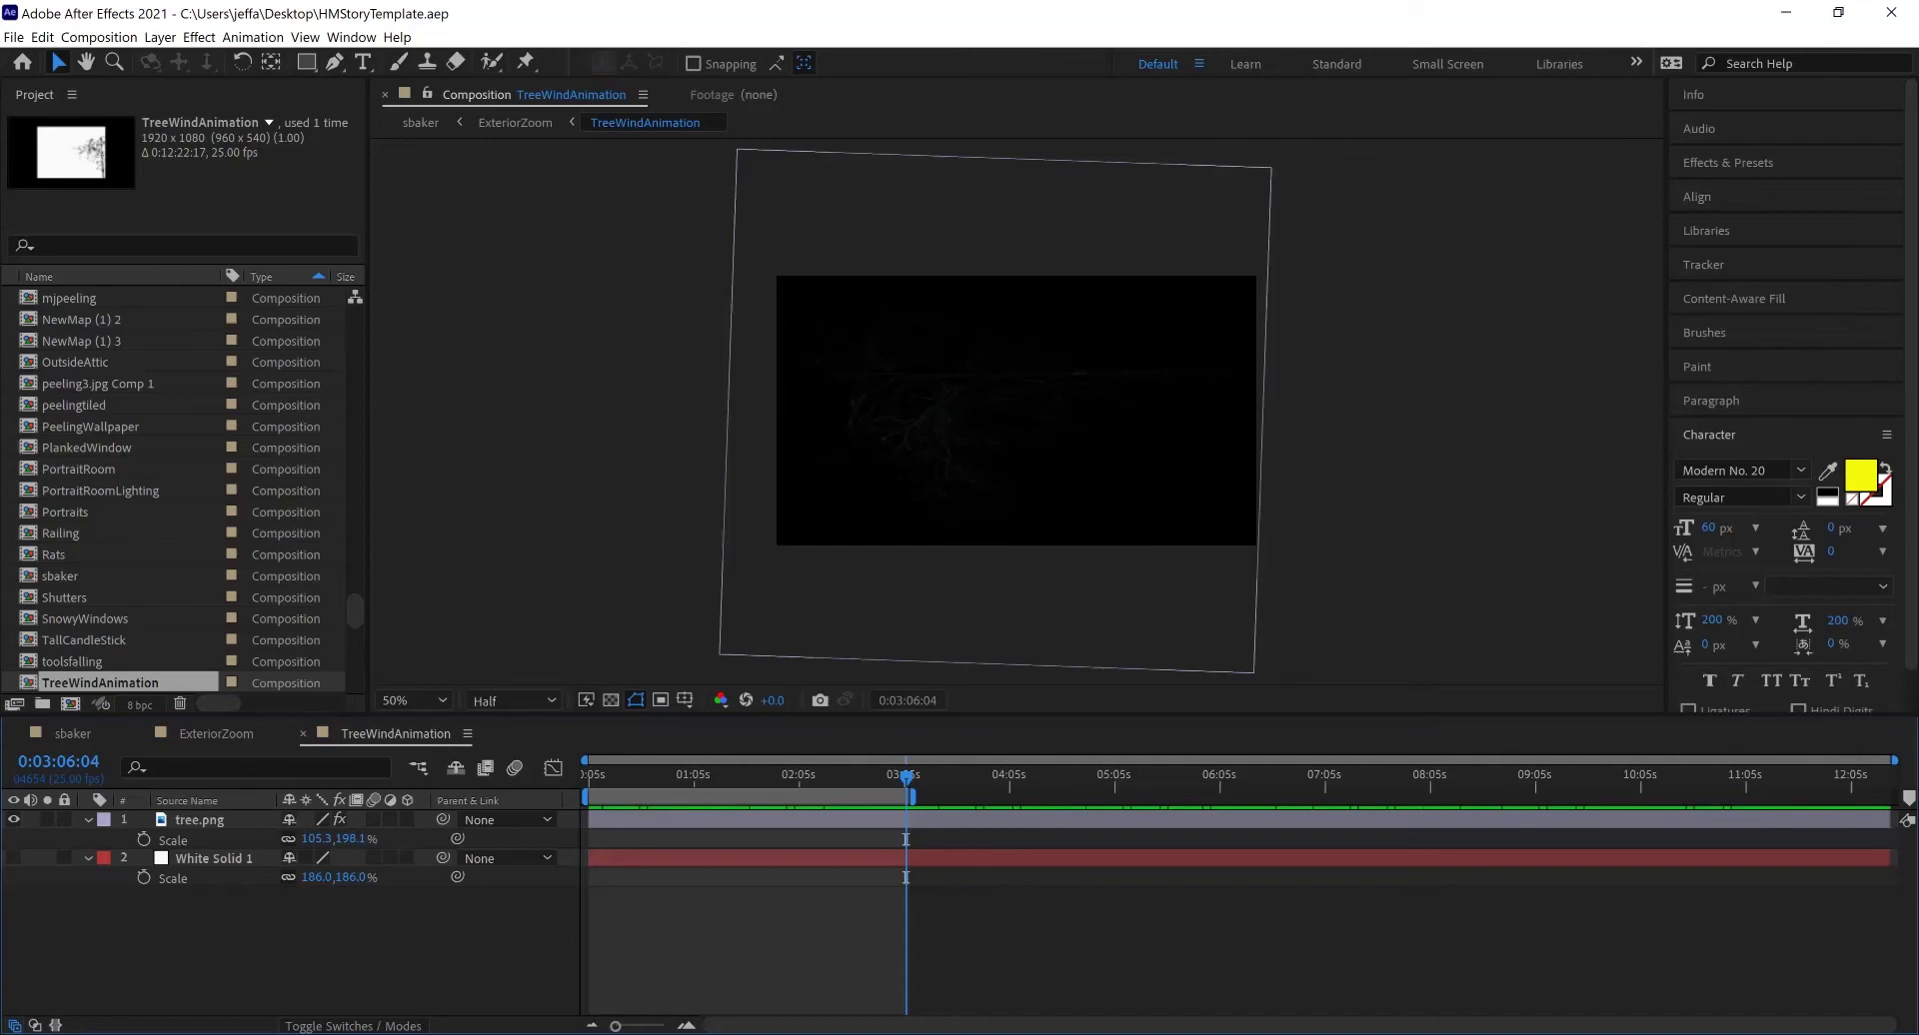
left_click(16, 38)
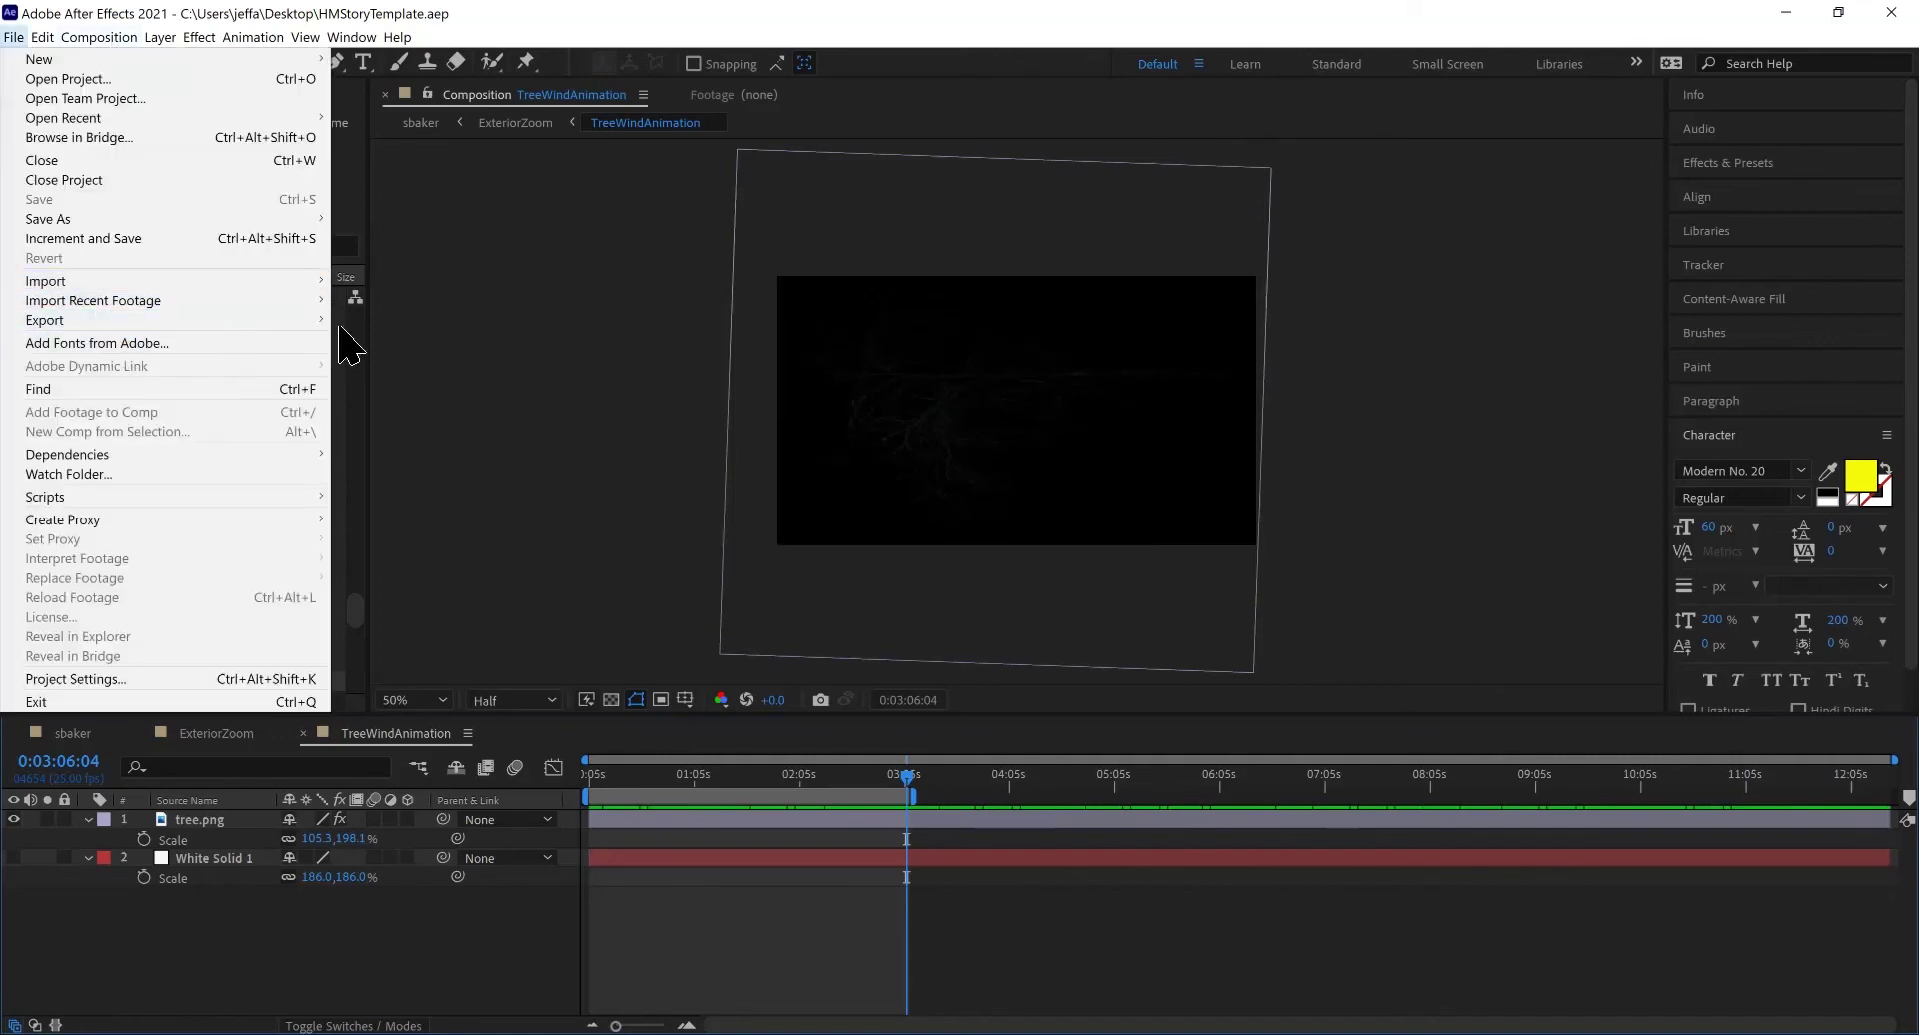
left_click(385, 342)
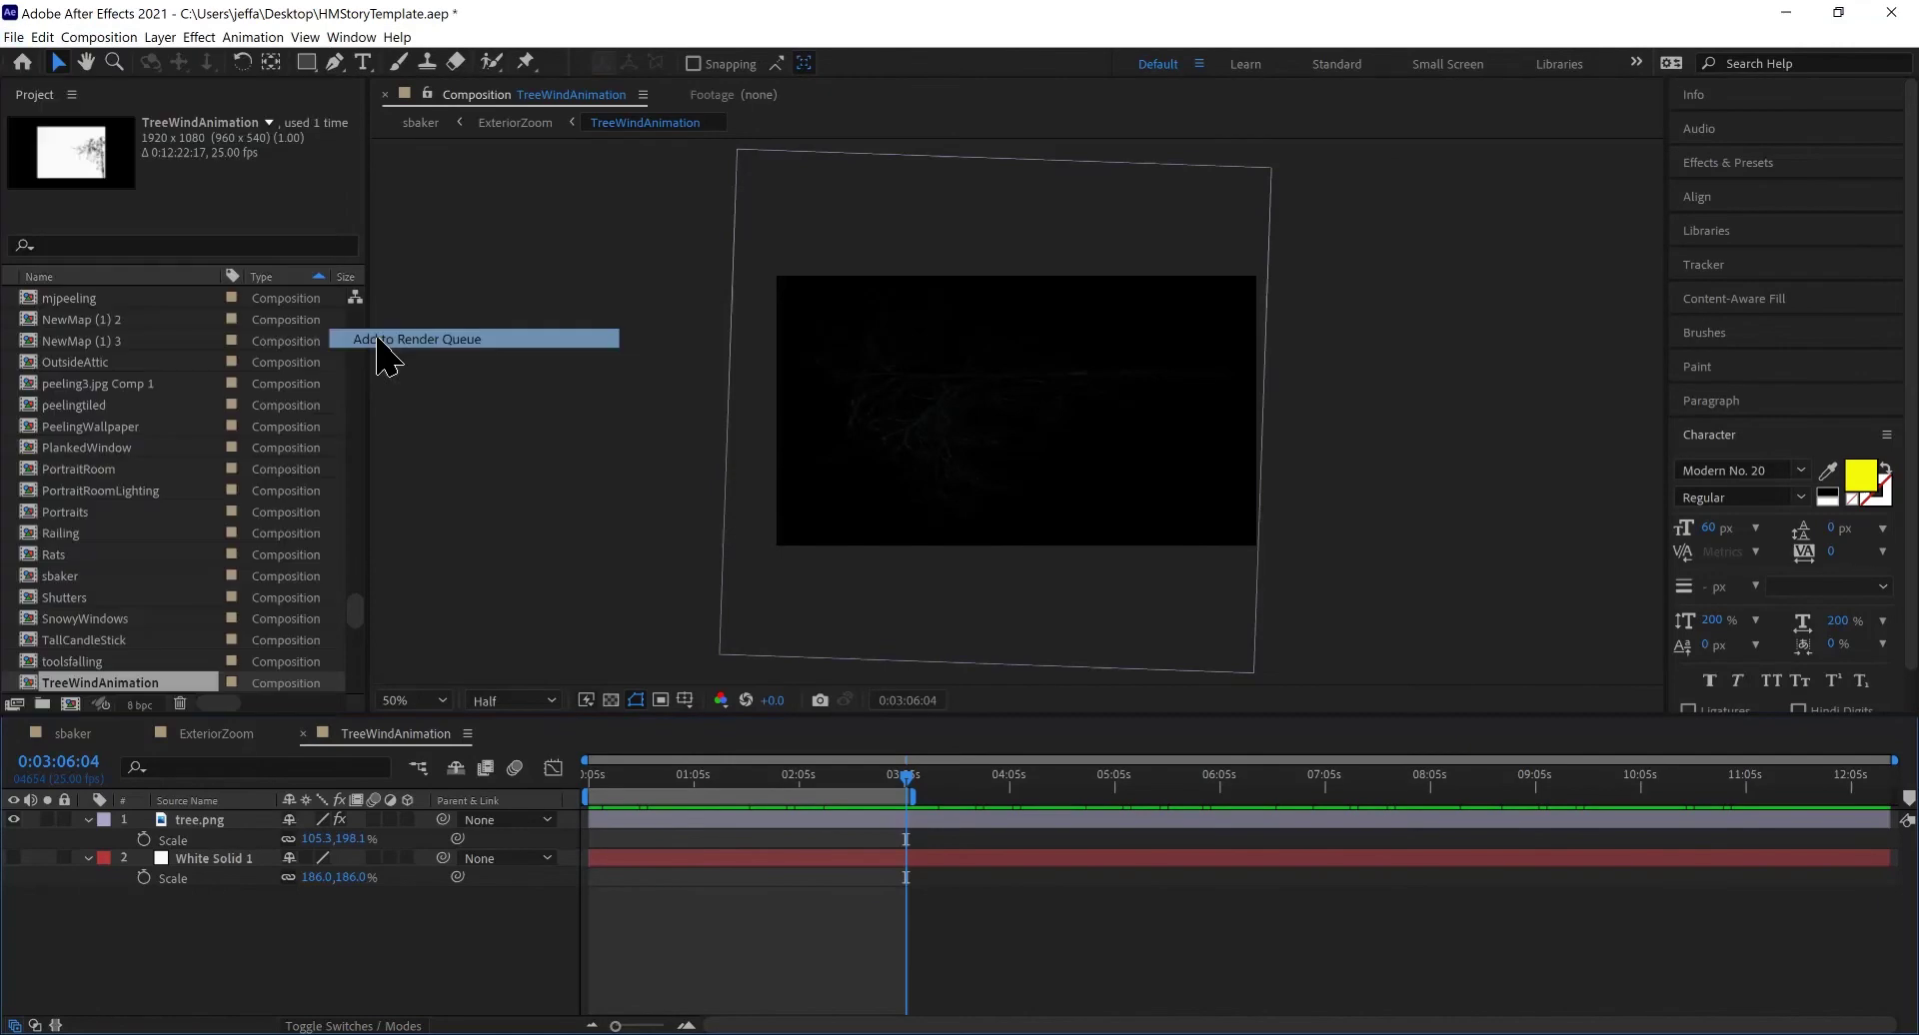
Step: Set the queued TreeWindAnimation output to QuickTime format with RGB + Alpha channels and render the movie
left_click(186, 883)
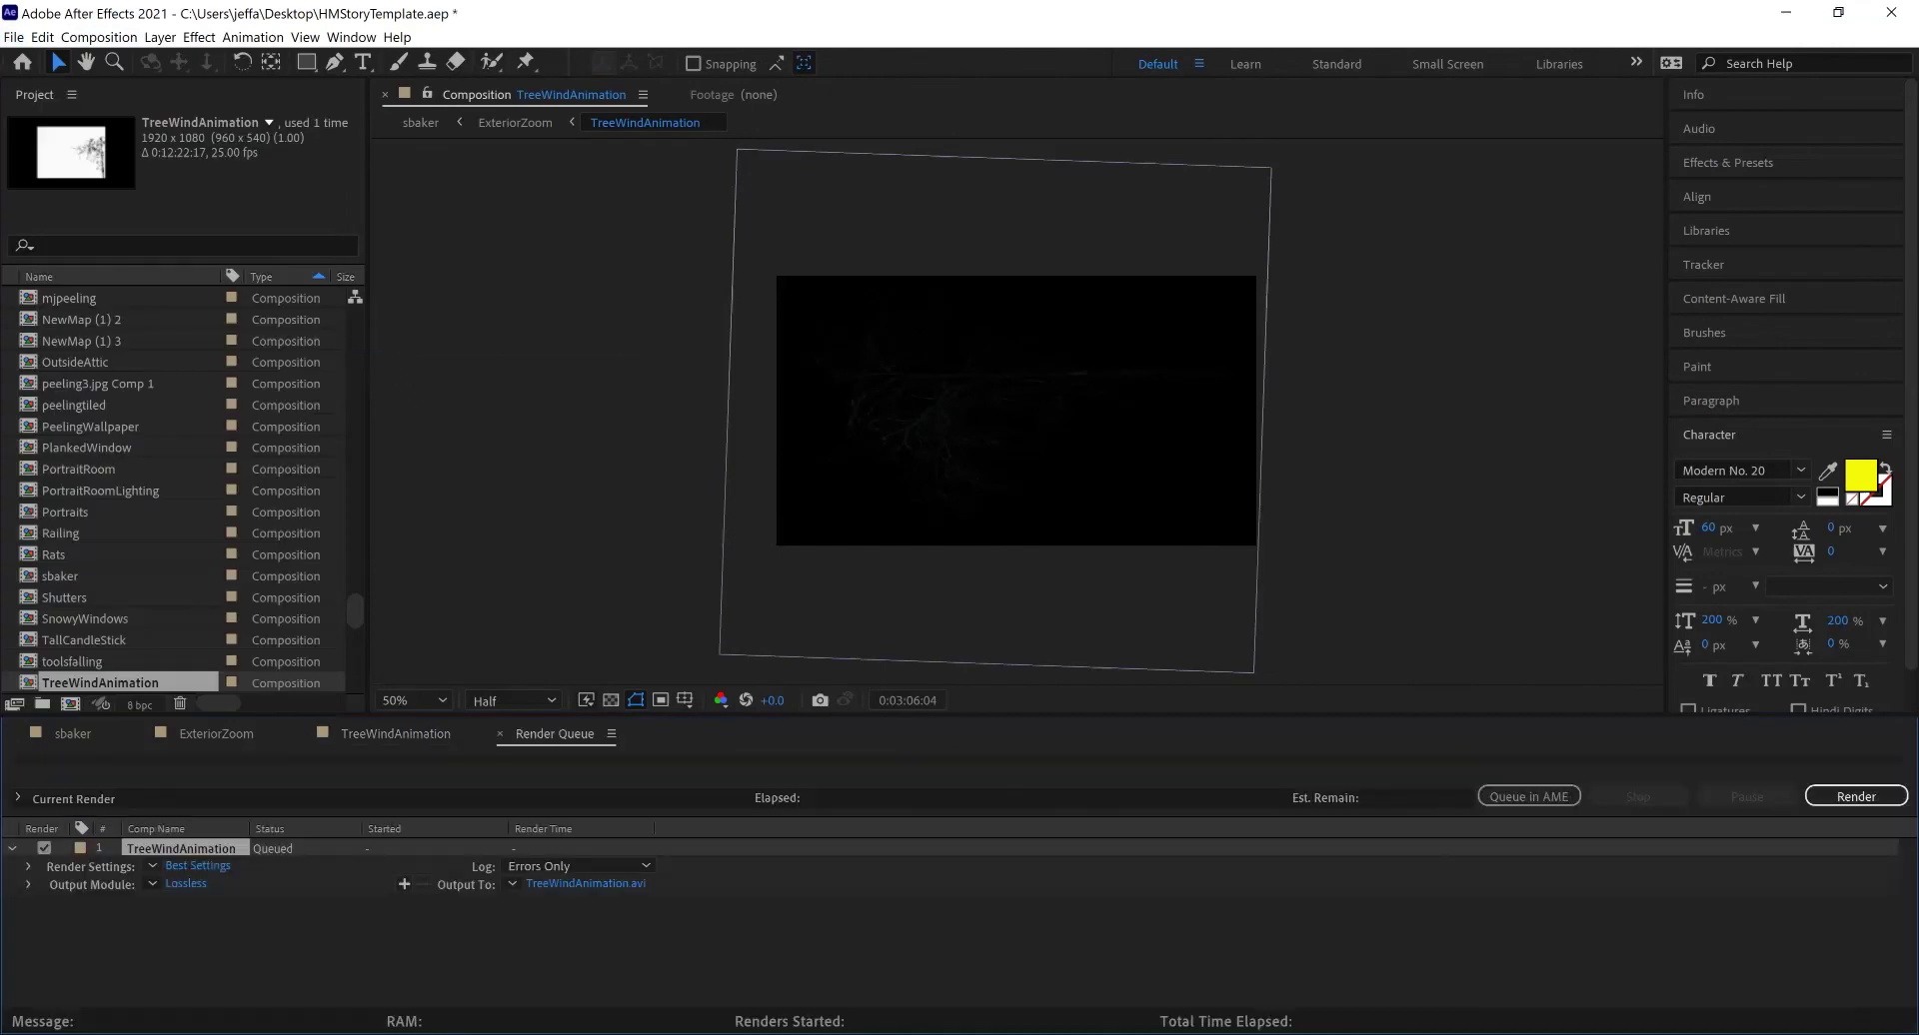
left_click(920, 250)
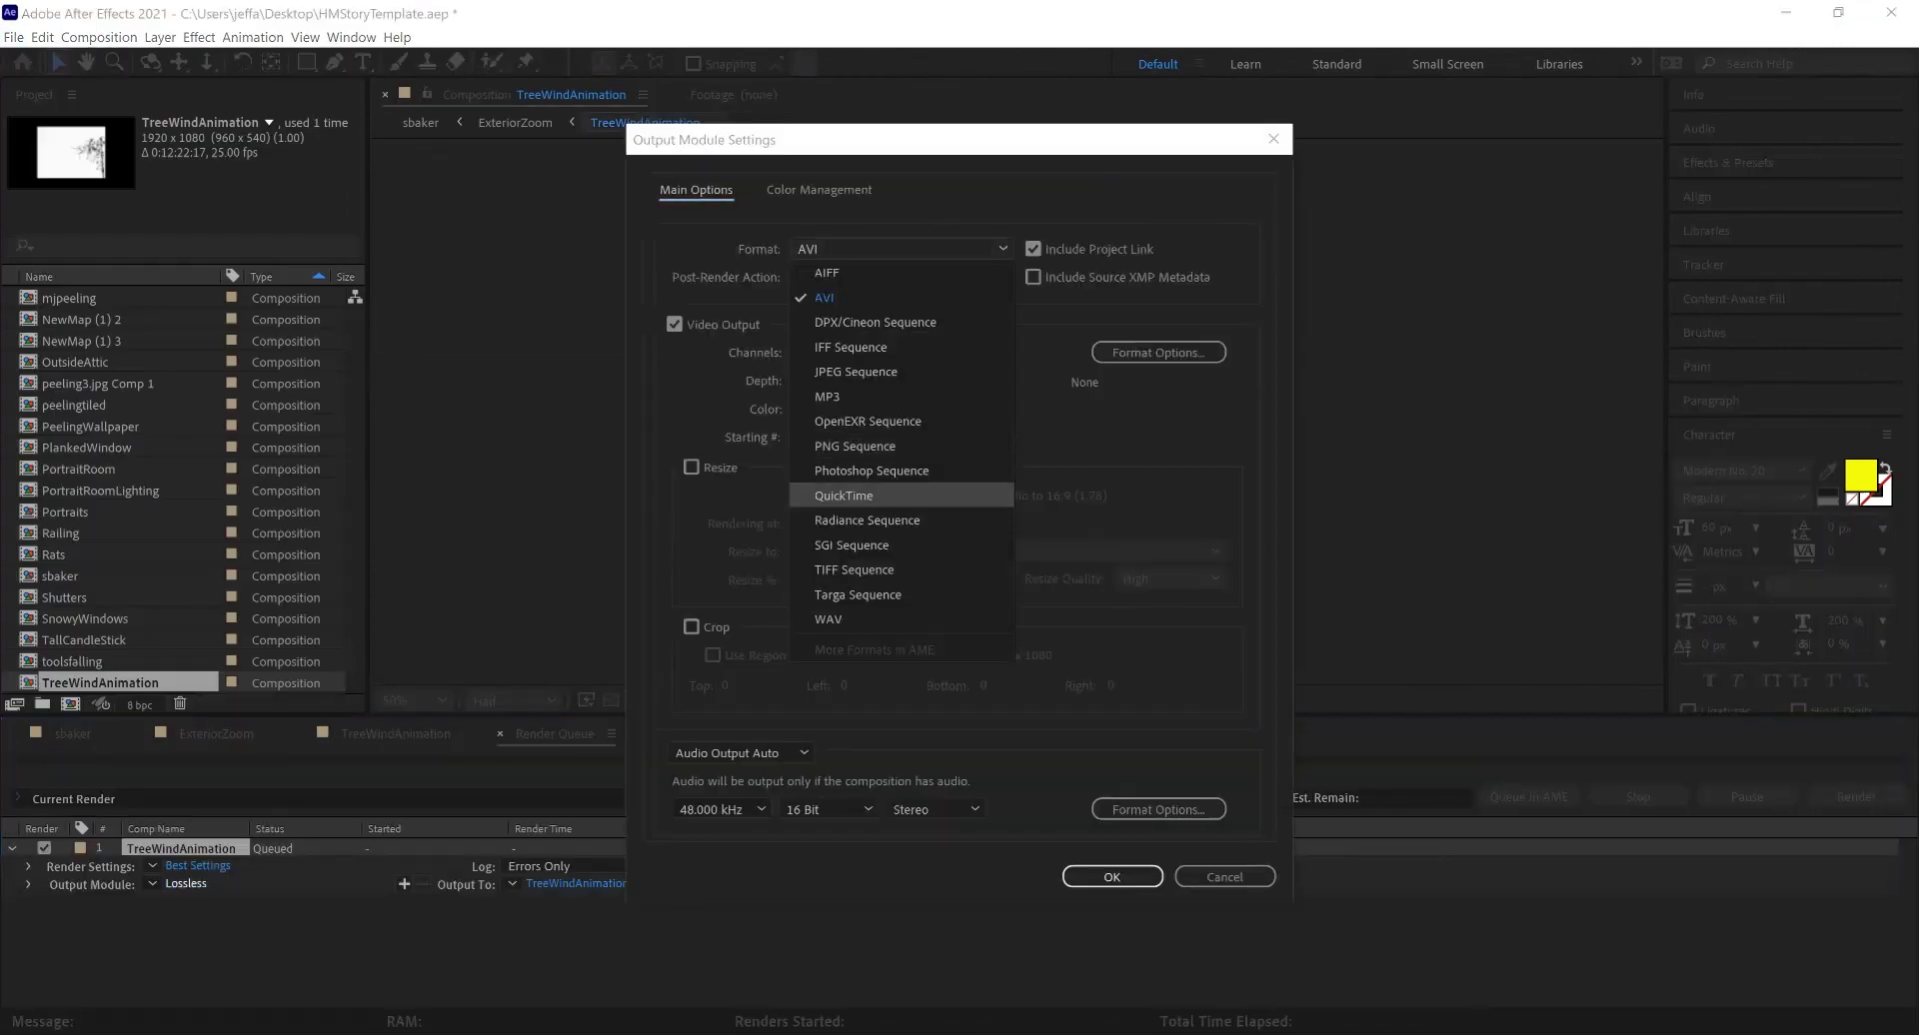
left_click(844, 496)
left_click(837, 355)
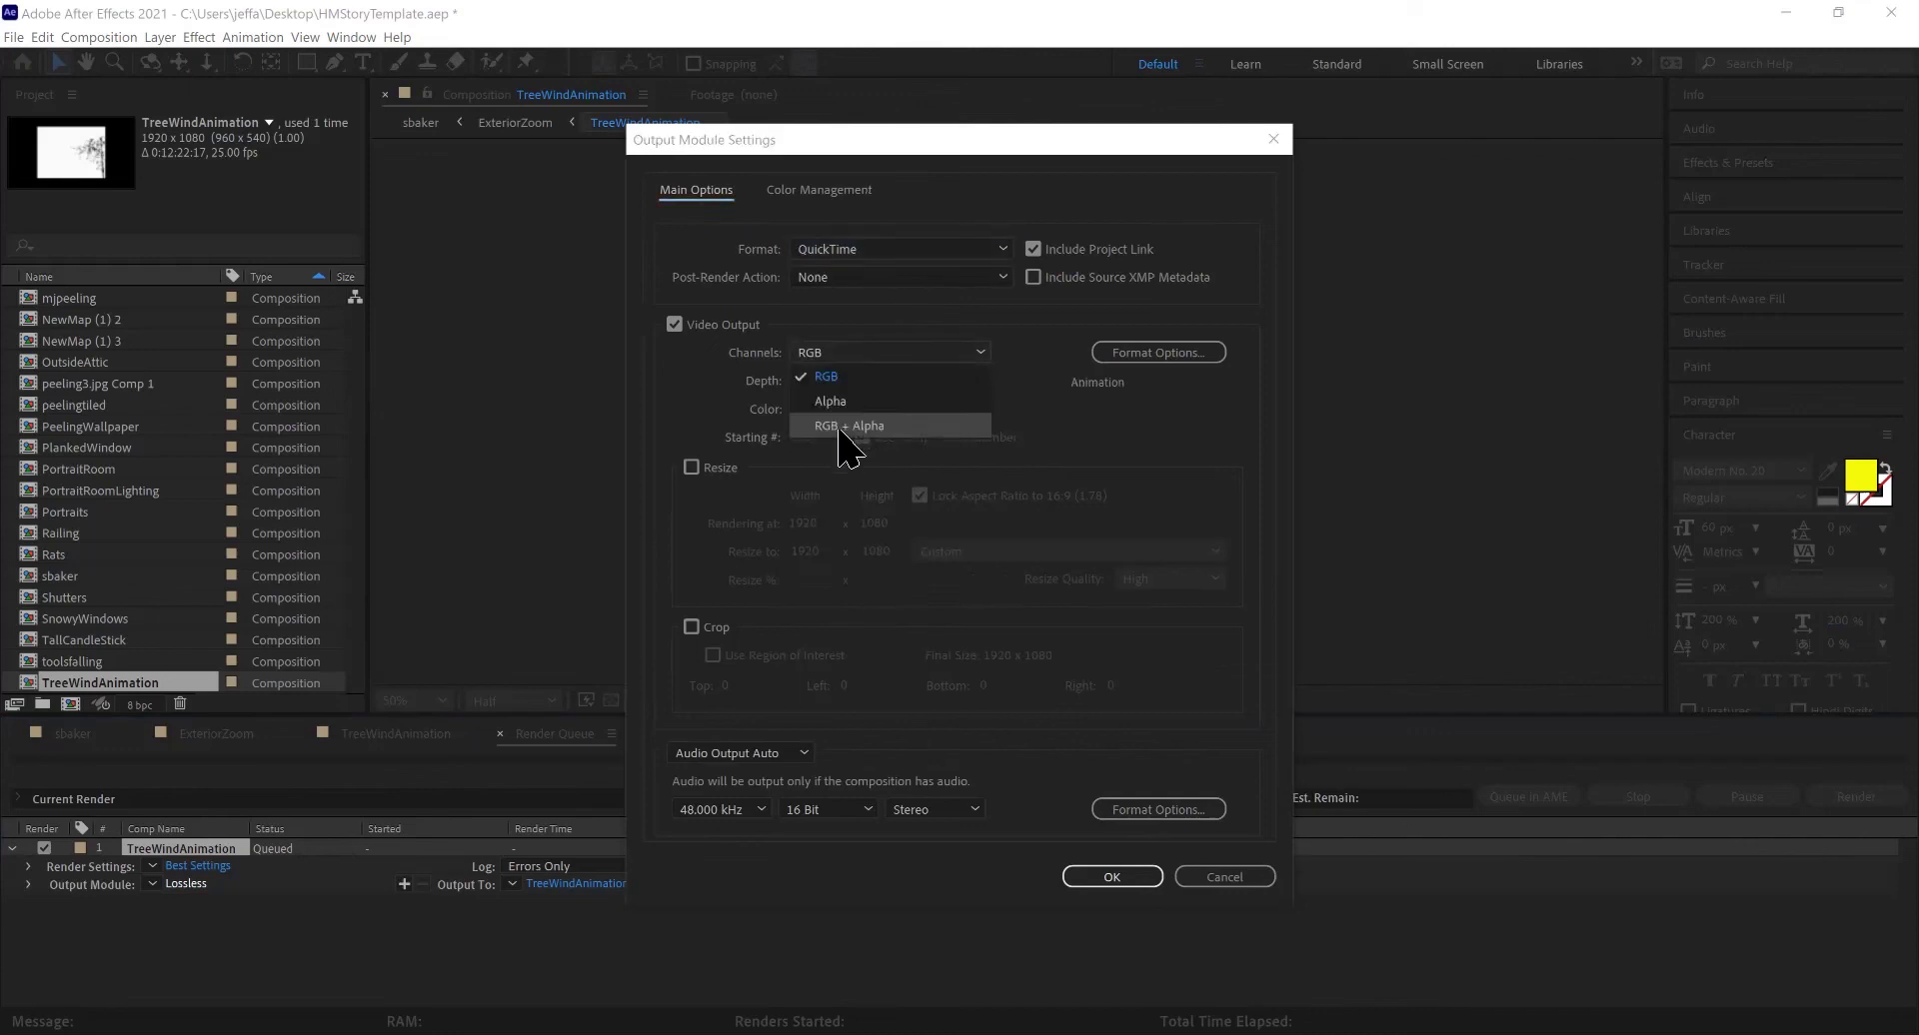
left_click(847, 426)
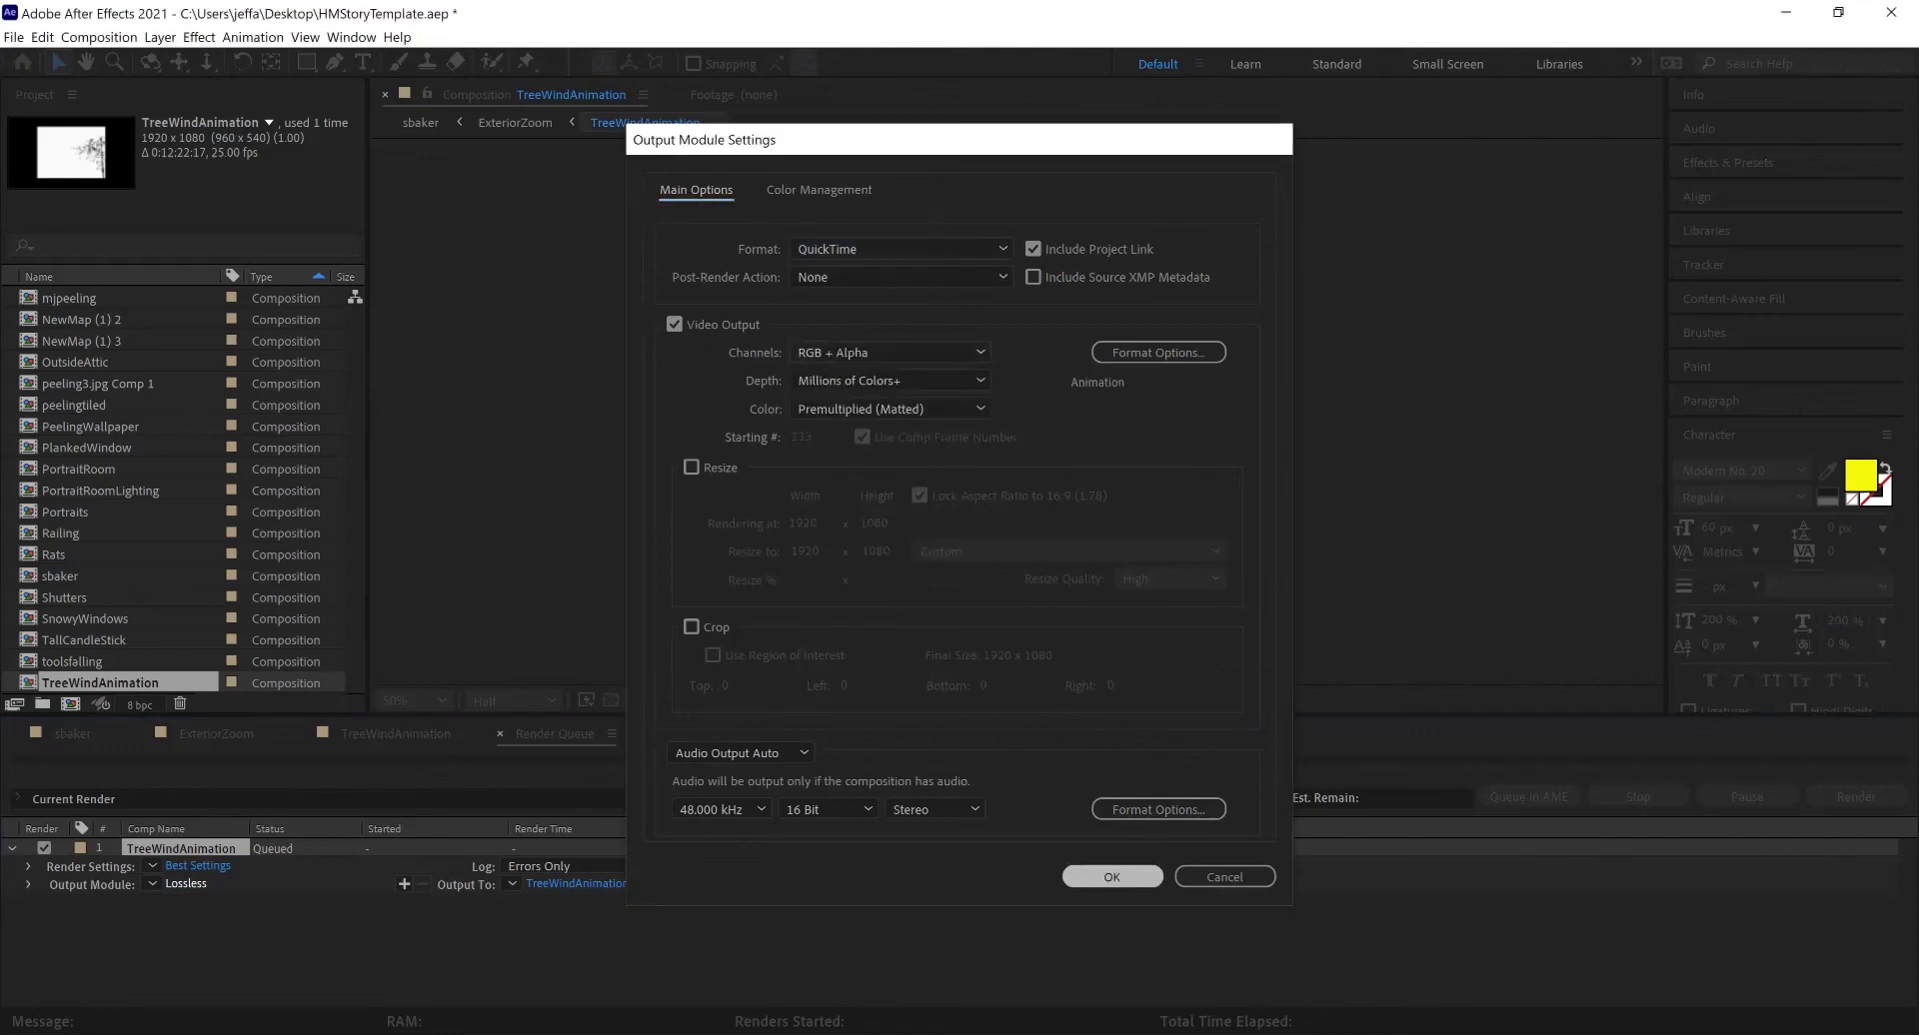
left_click(1112, 877)
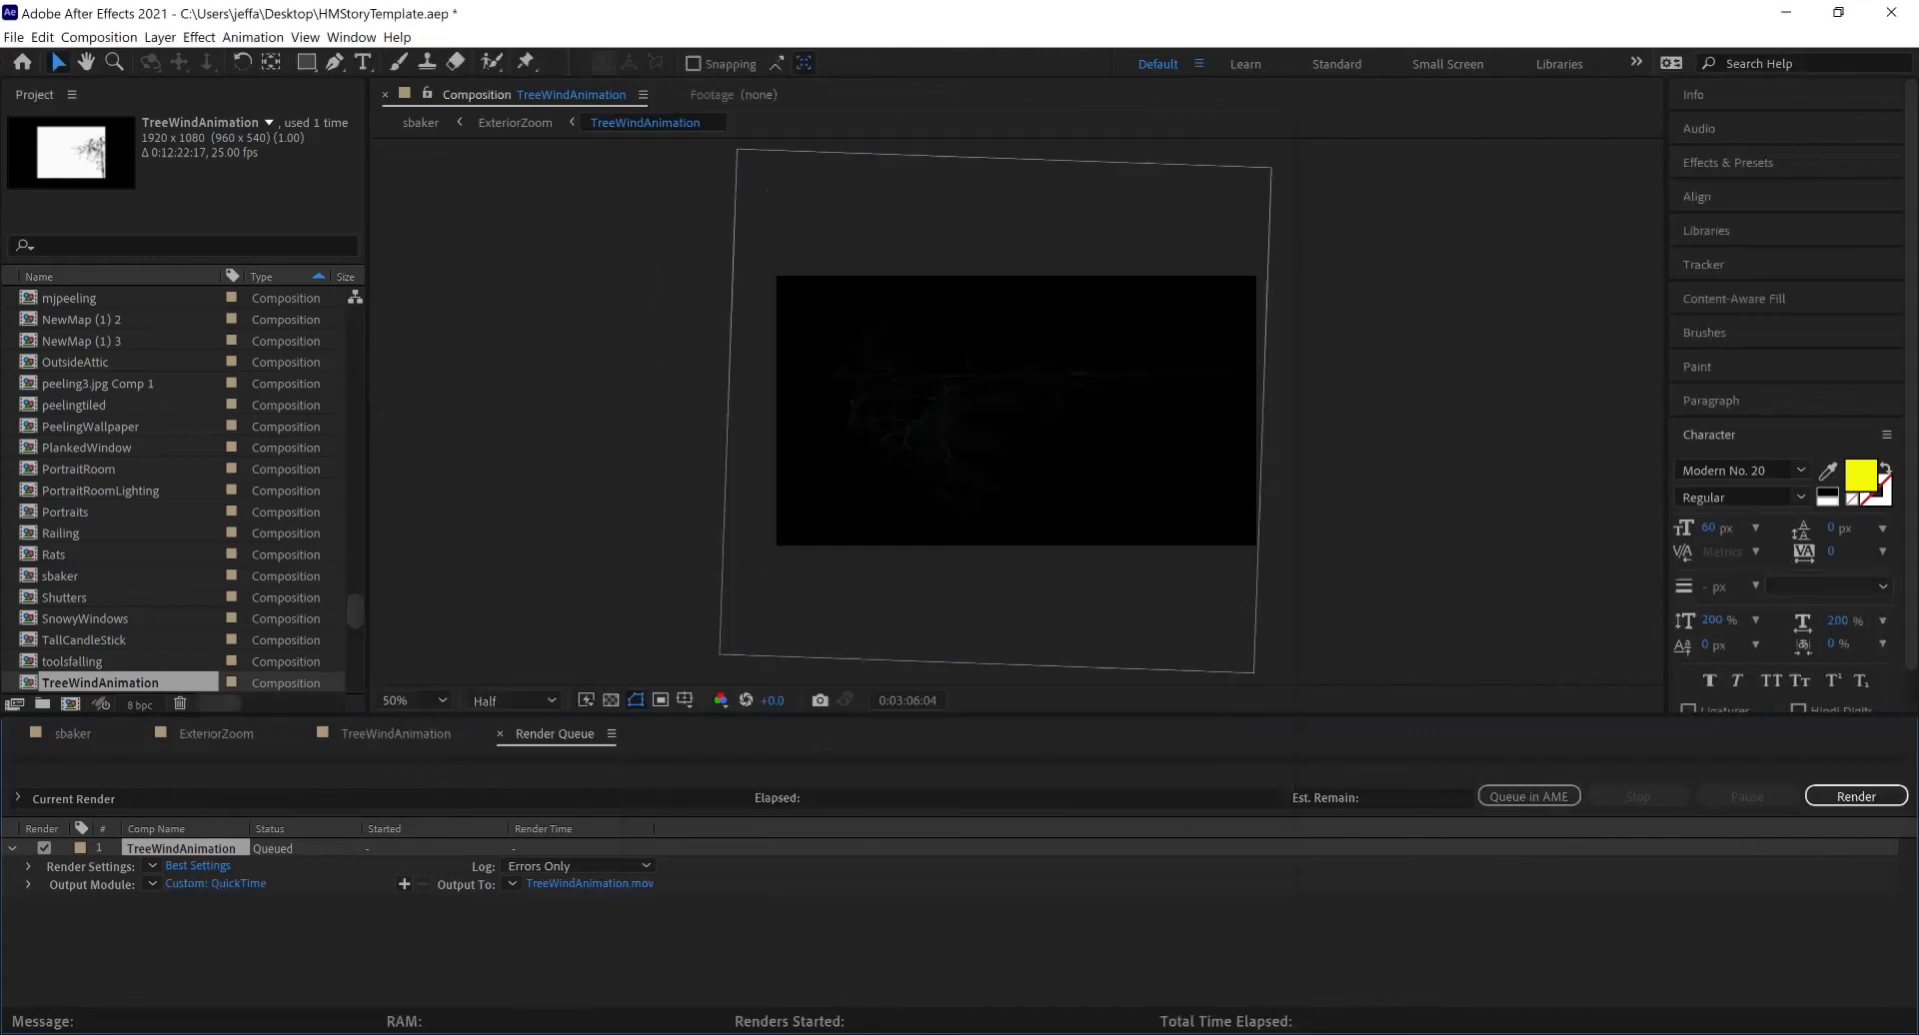
left_click(1856, 797)
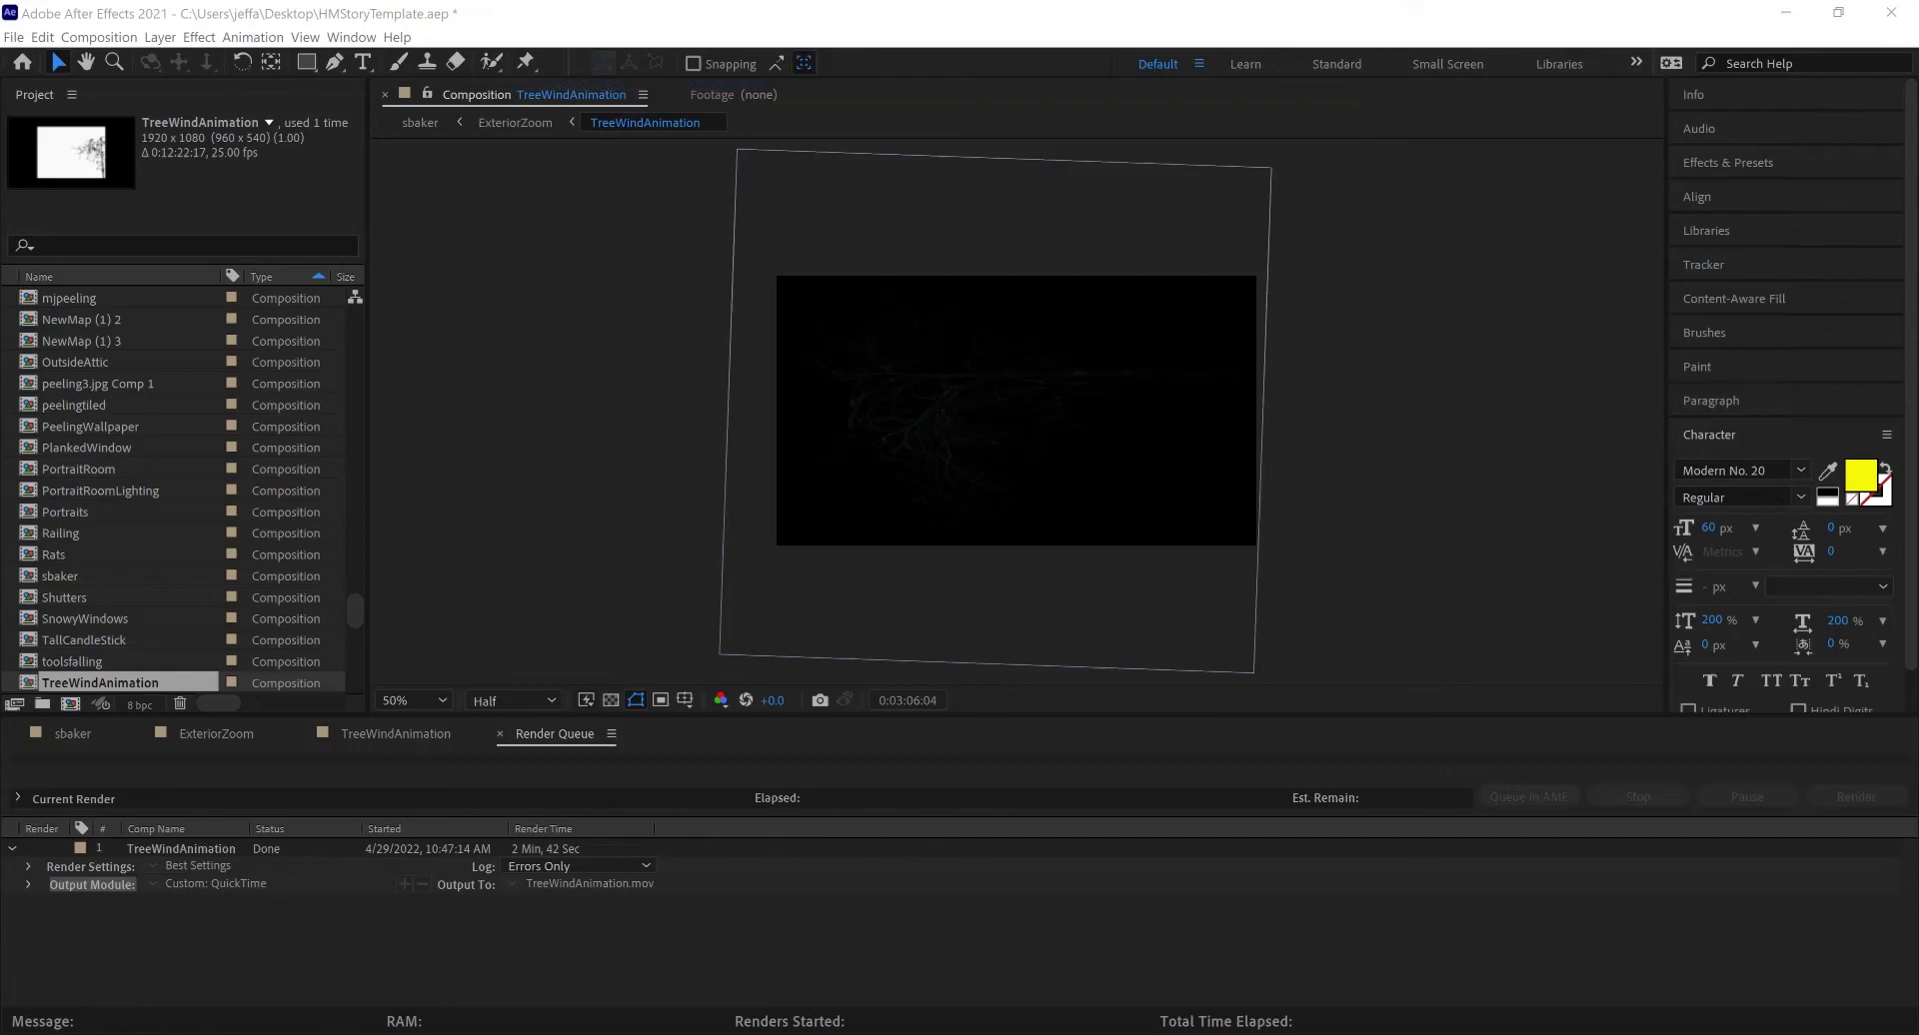
Step: In the sbaker composition, move the current time to 0:04:33:17 and add the rendered TreeWindAnimation.mov as a layer starting there
left_click(72, 733)
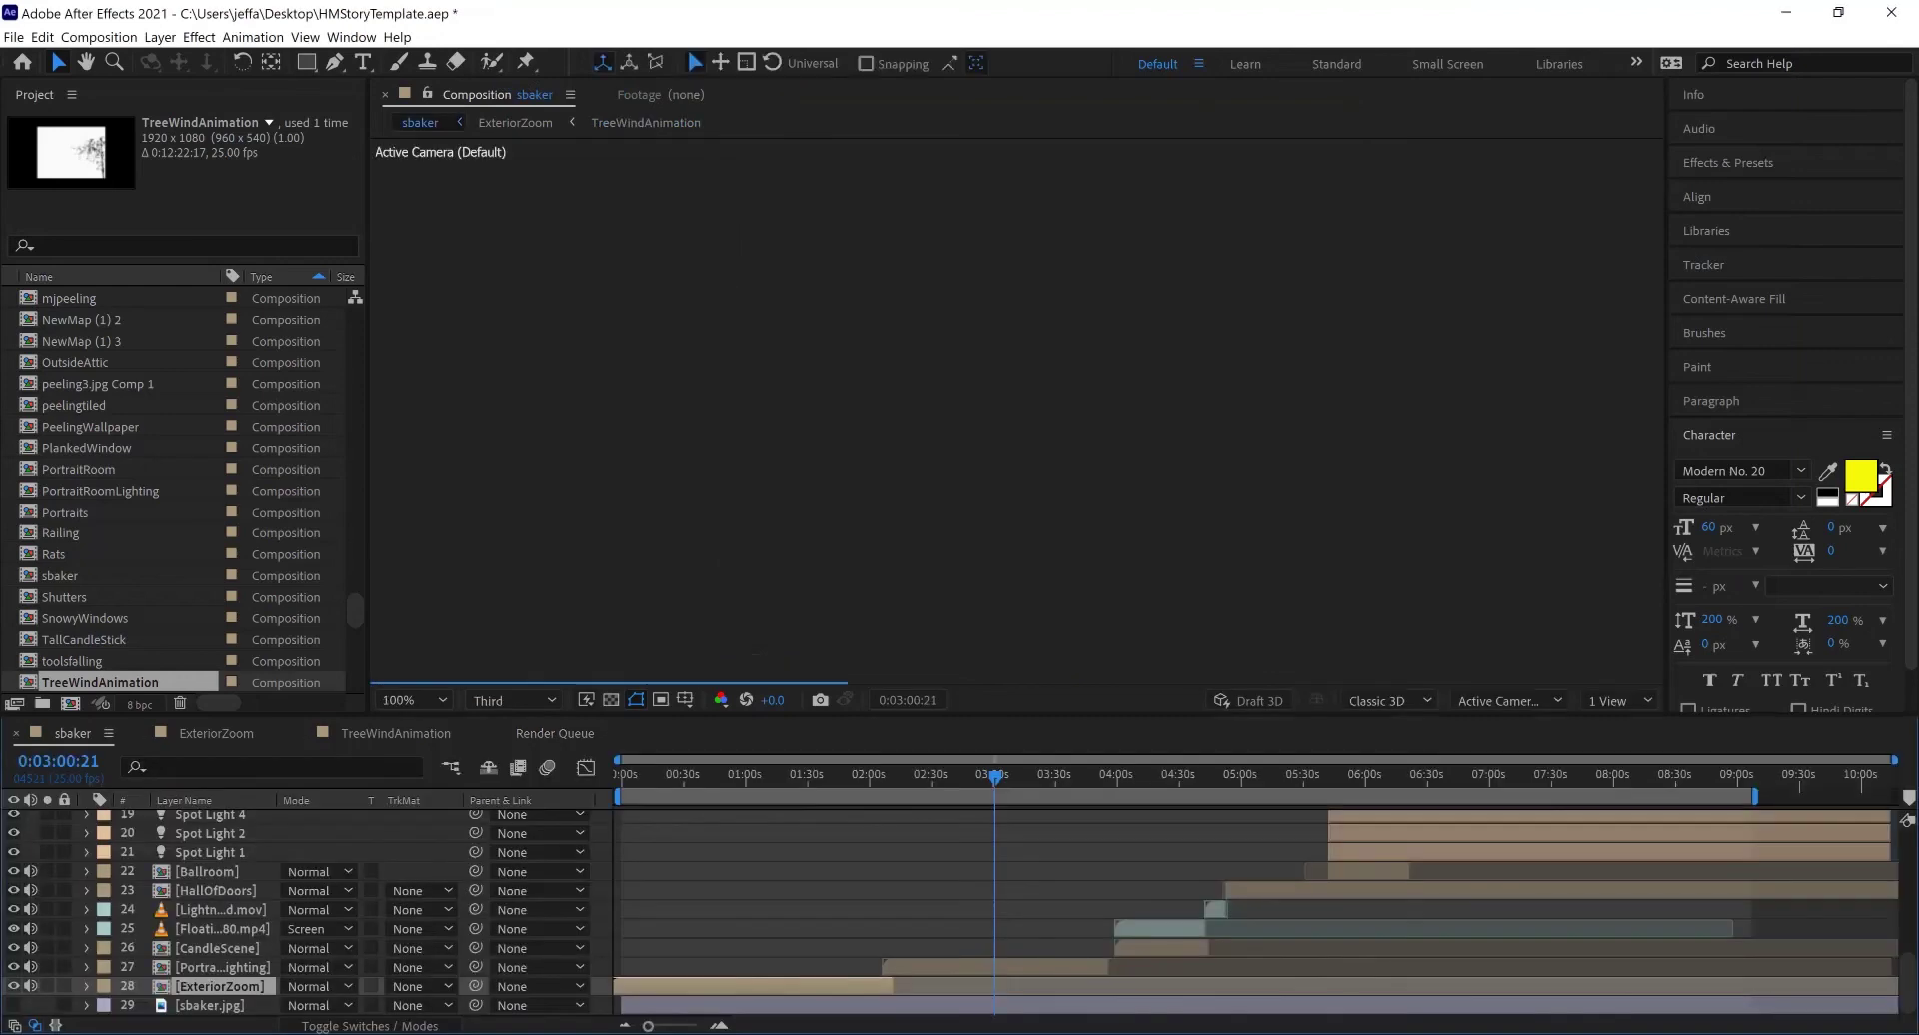
left_click_drag(994, 775, 1159, 776)
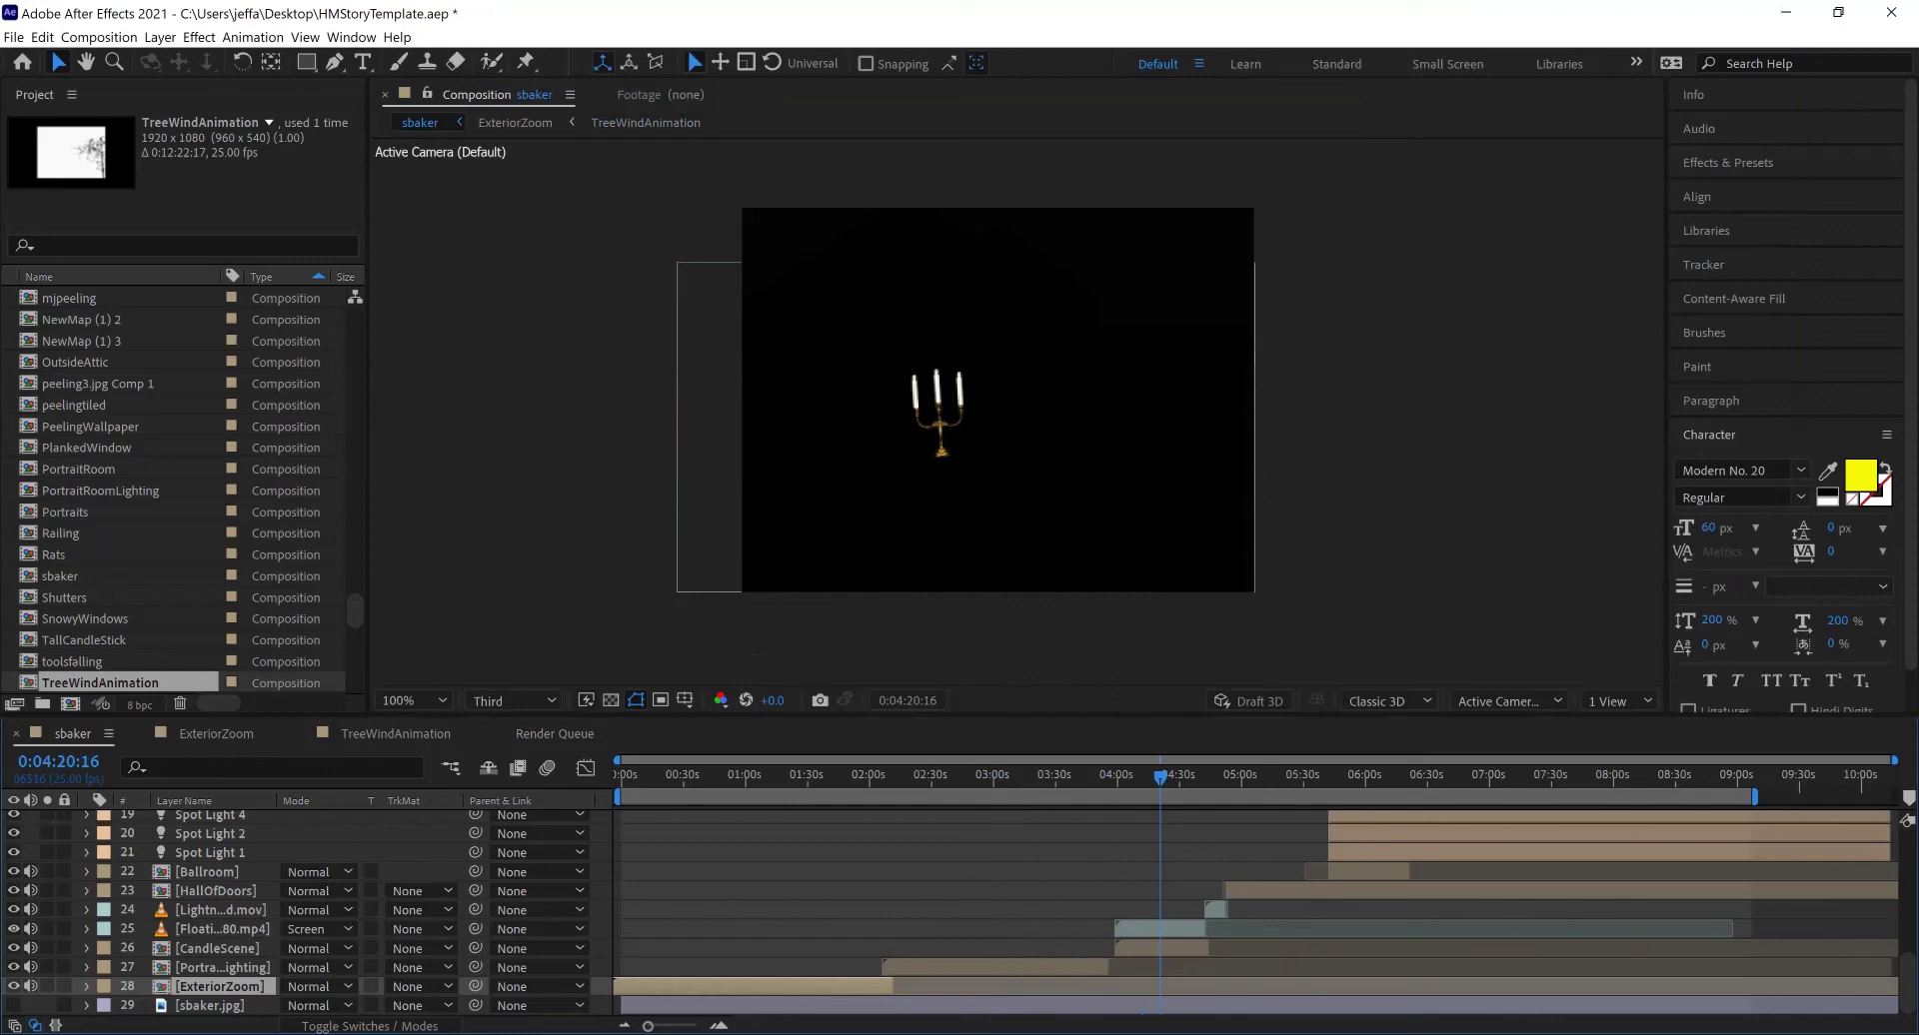
left_click(1187, 777)
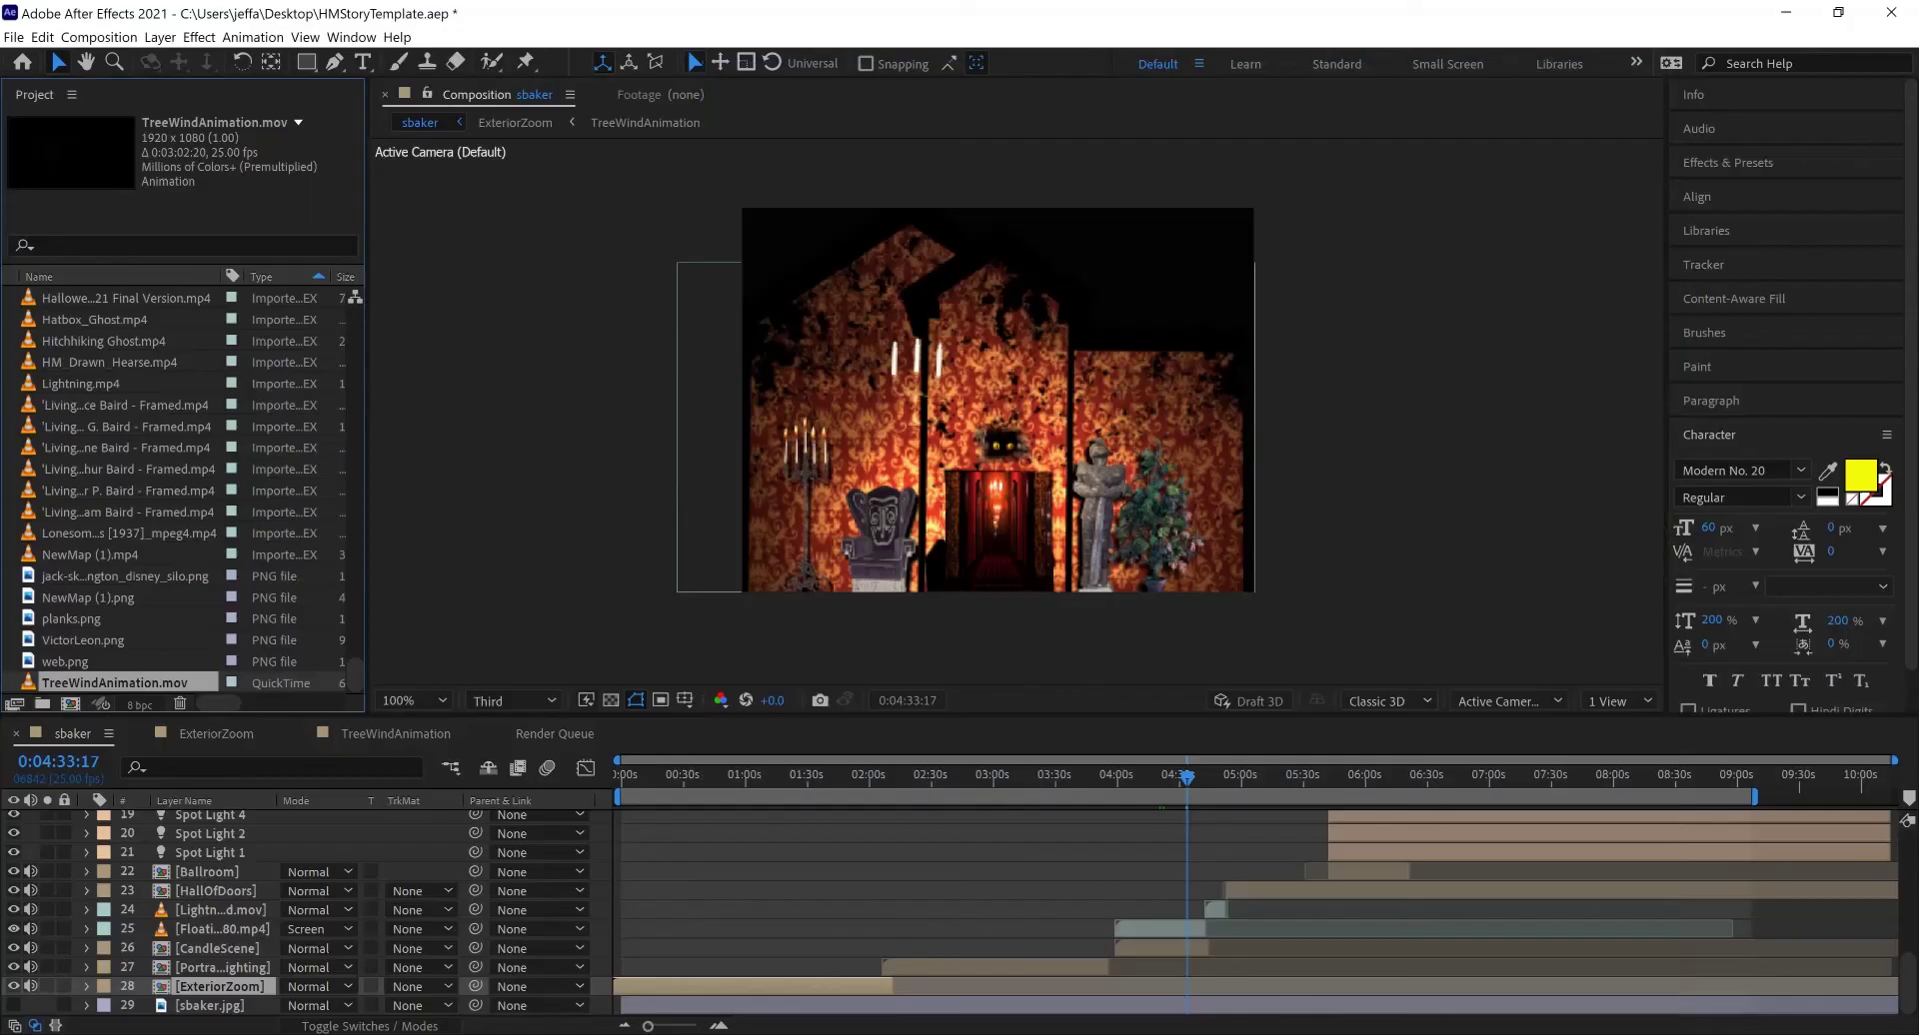
key("ctrl+slash")
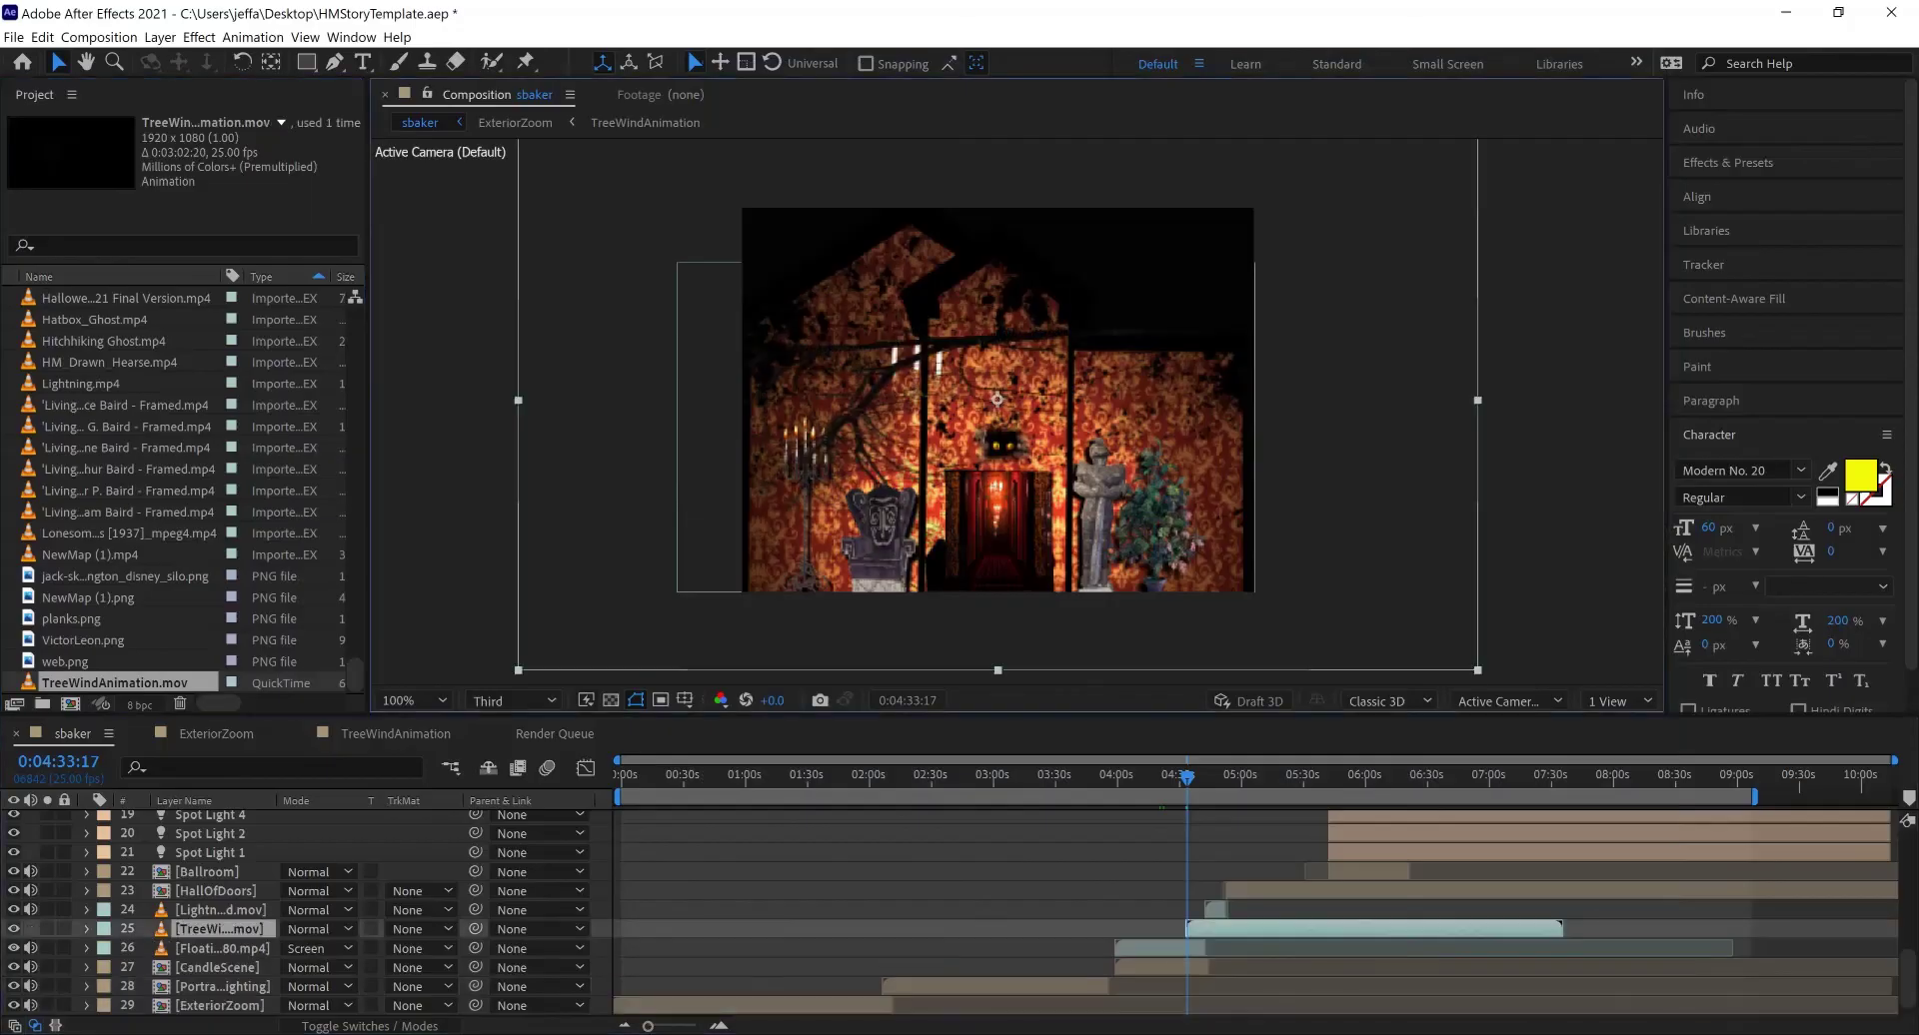
Step: Scale down the TreeWindAnimation.mov layer, place it over the doorway area and rotate it about 90 degrees so the tree stands upright
left_click_drag(954, 449, 941, 375)
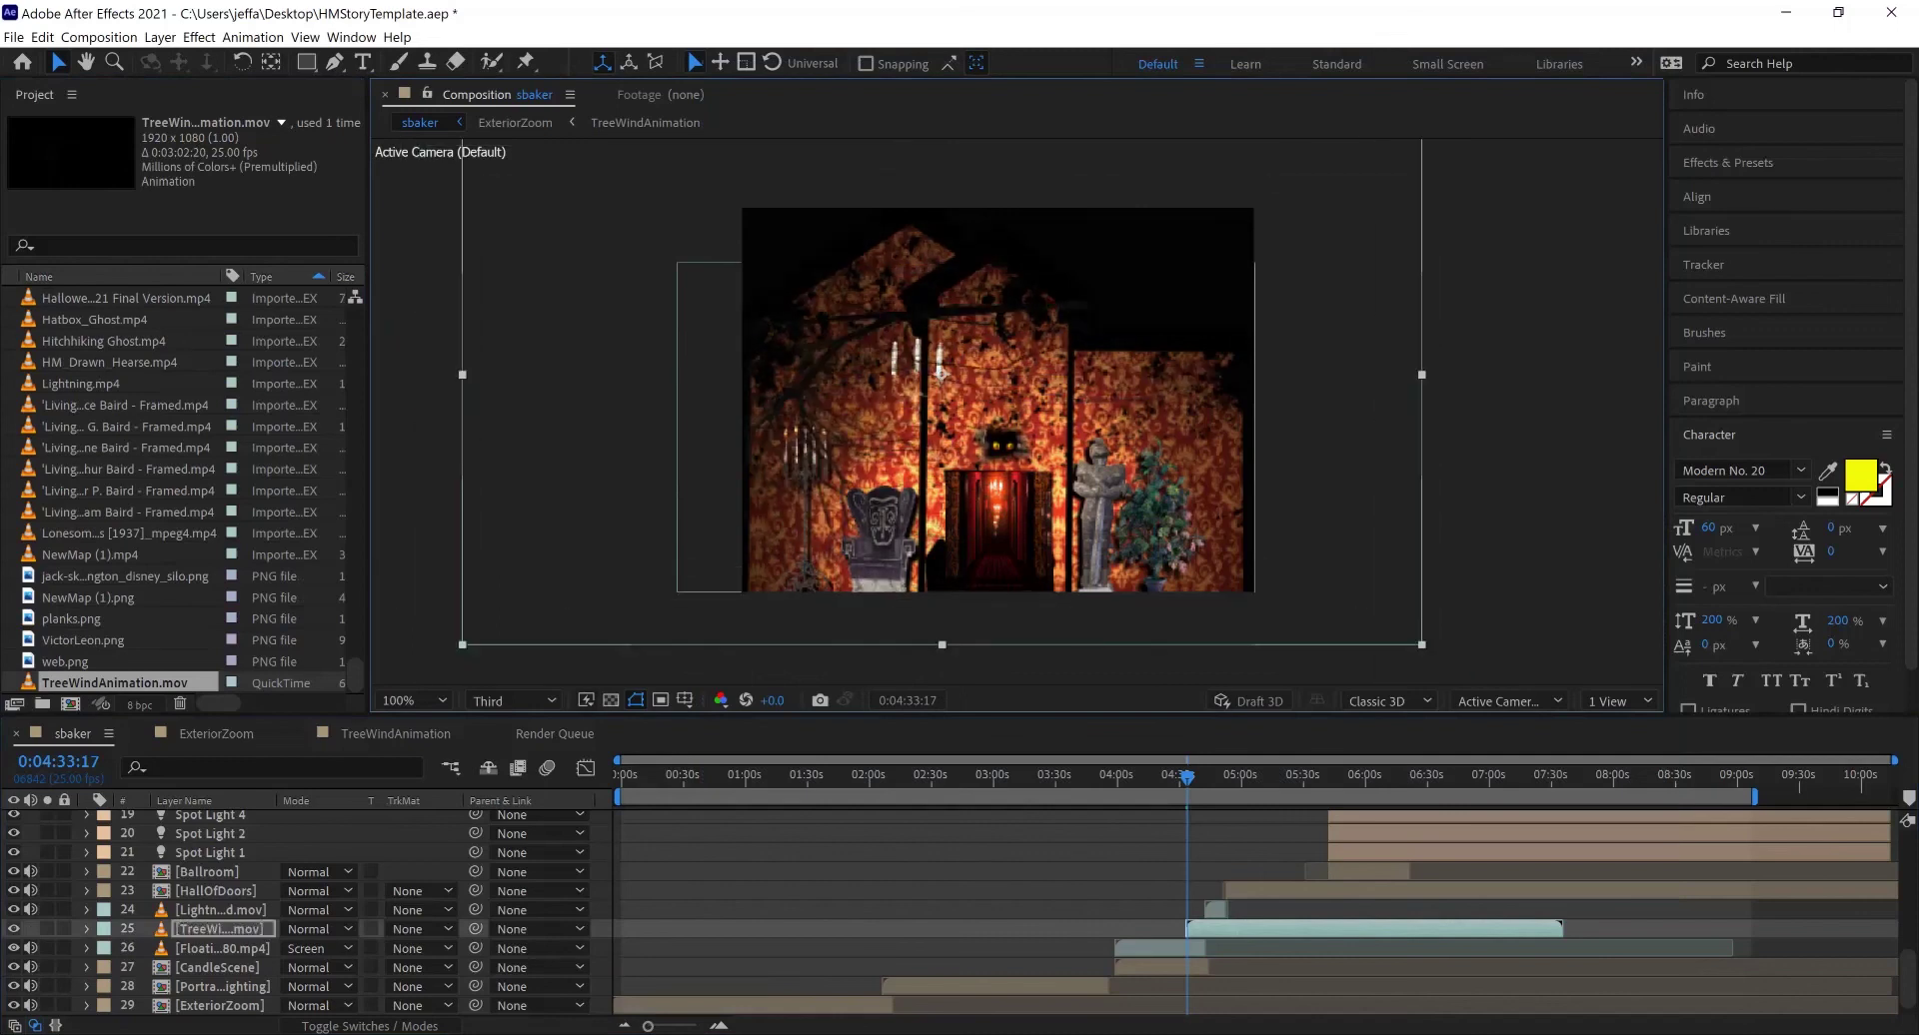
left_click_drag(1422, 644, 1275, 523)
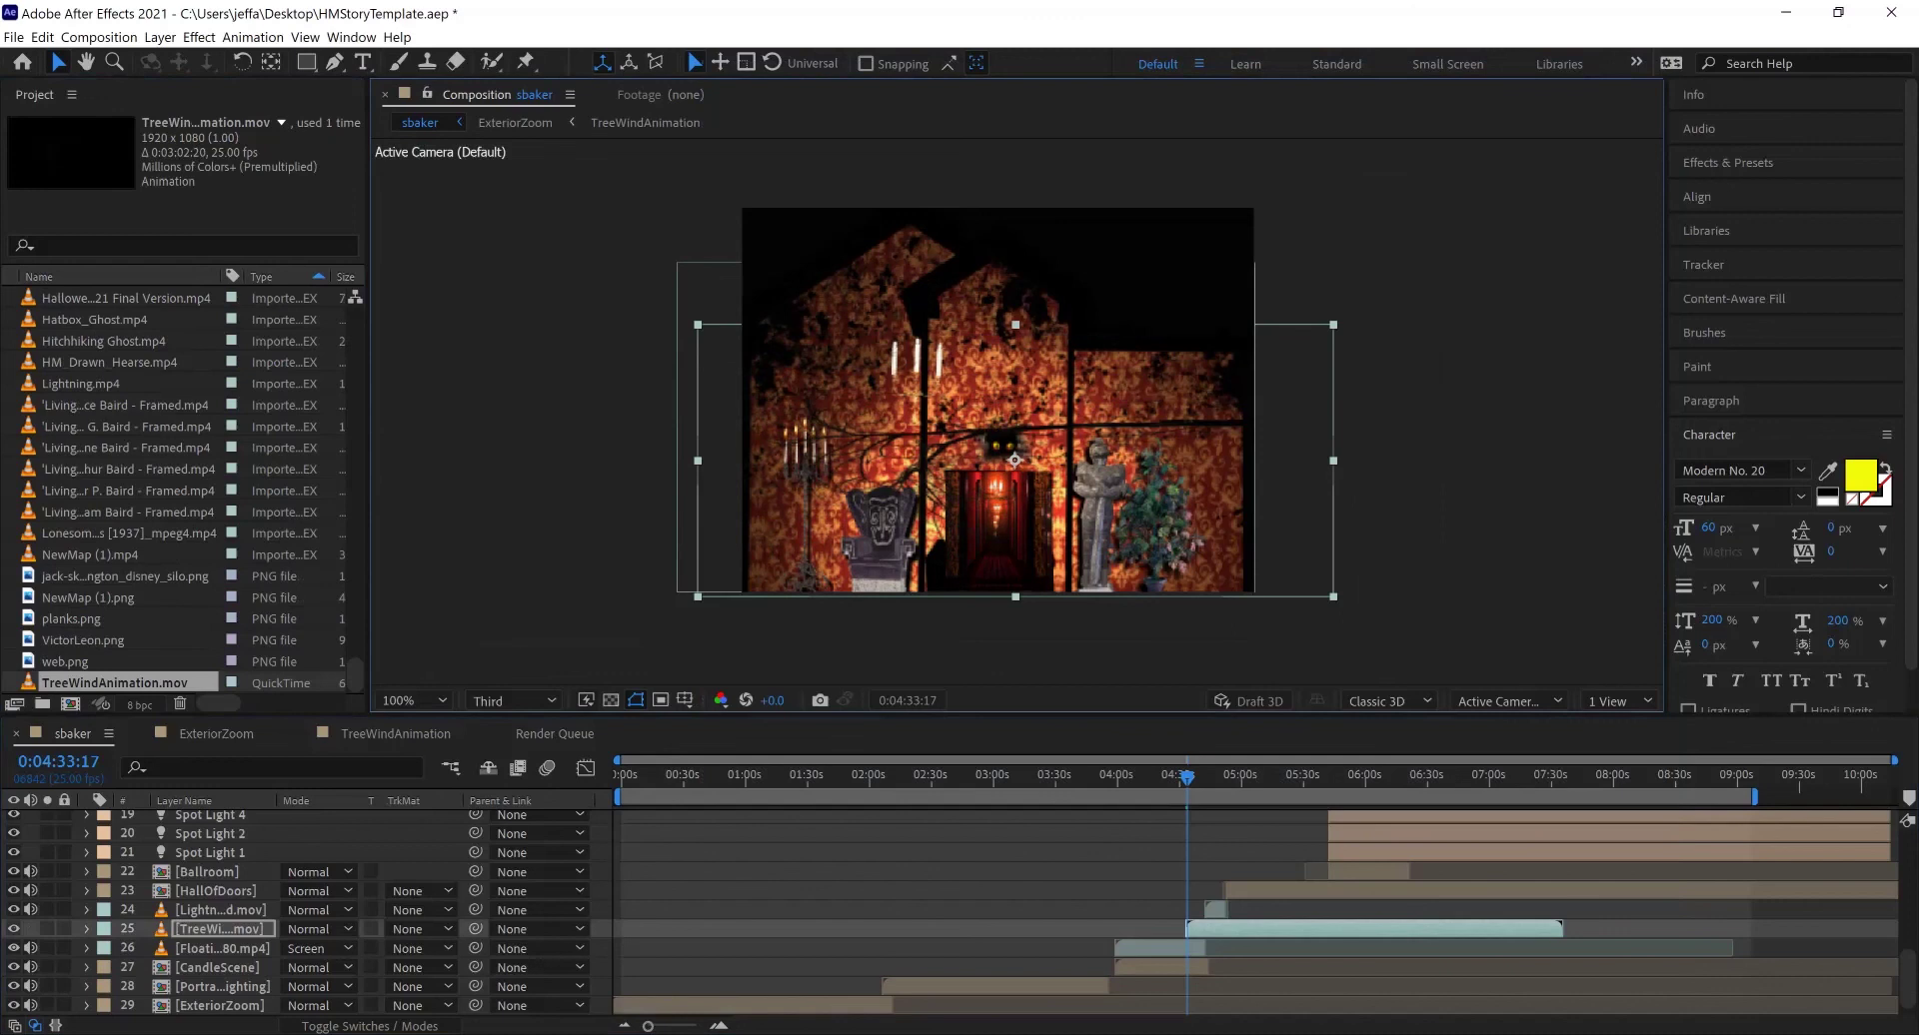
key("w")
left_click_drag(1015, 325, 1152, 467)
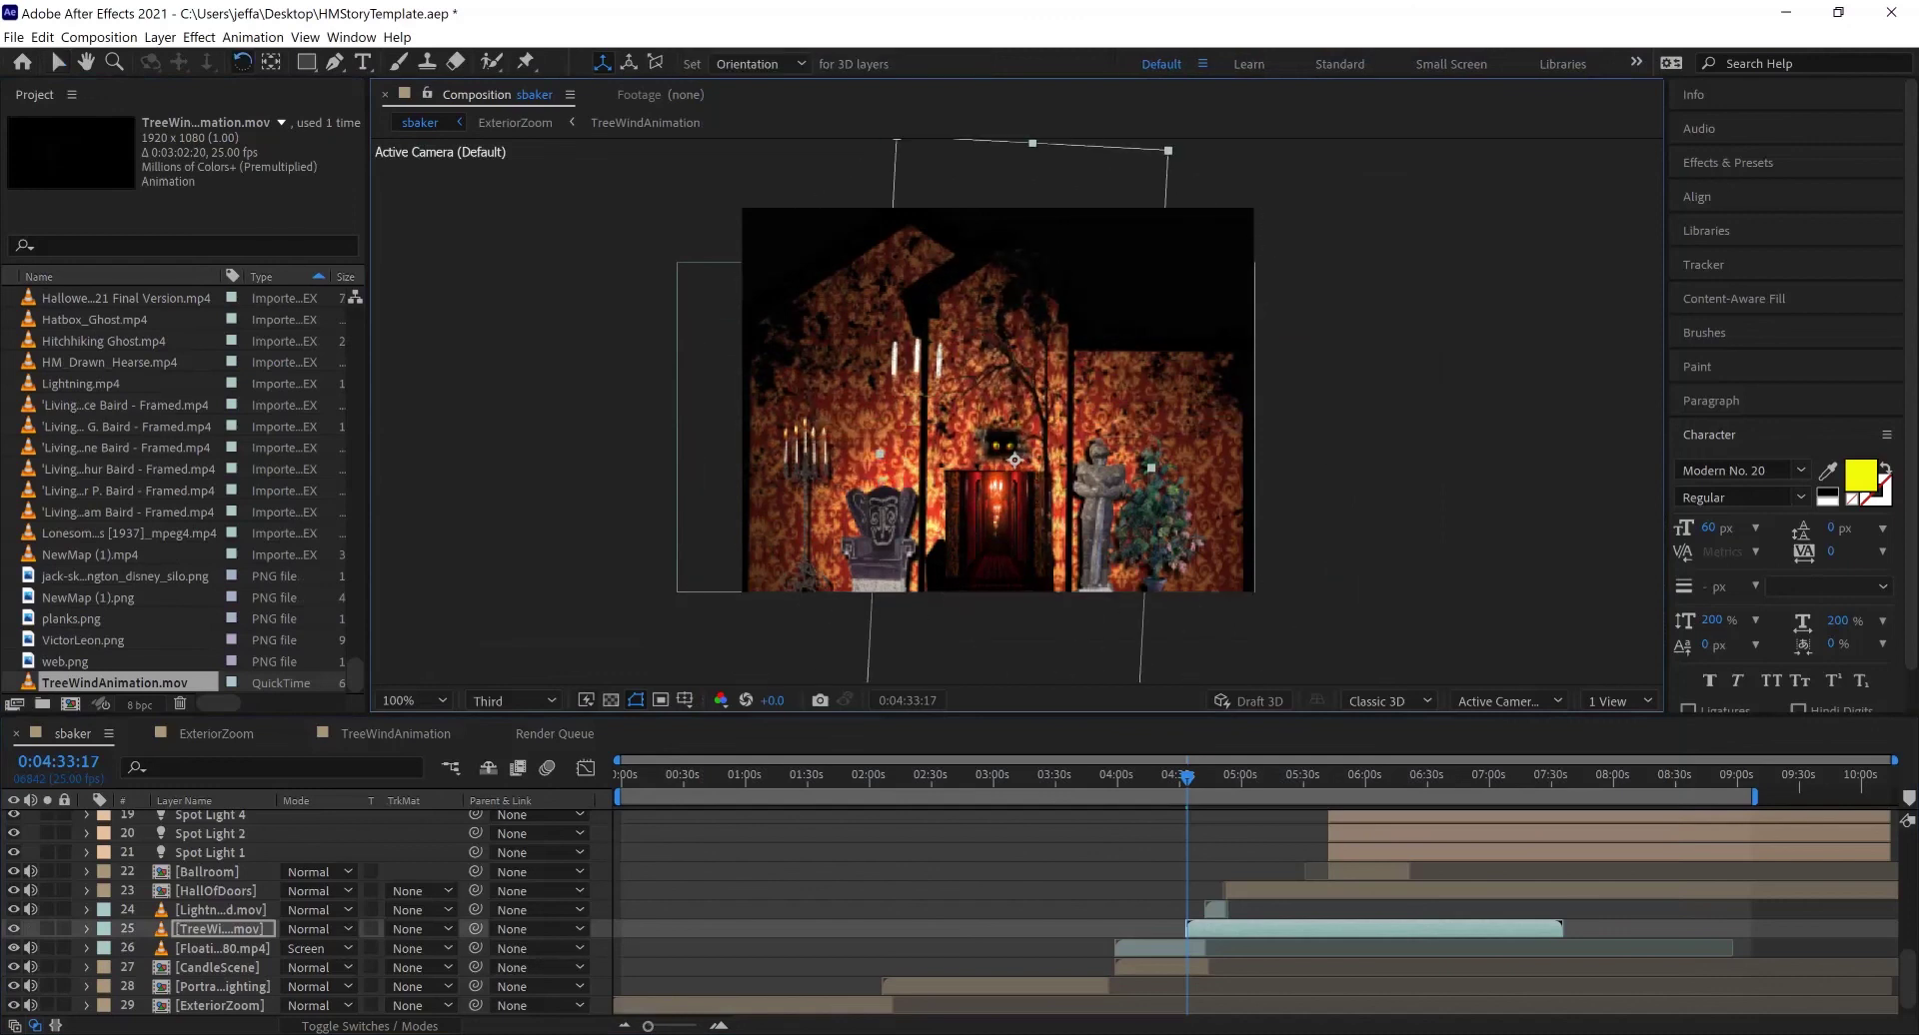
Step: Preview the sbaker composition from 0:04:33:17 to check the tree's wind motion, and stop playback after about two seconds
key("space")
key("space")
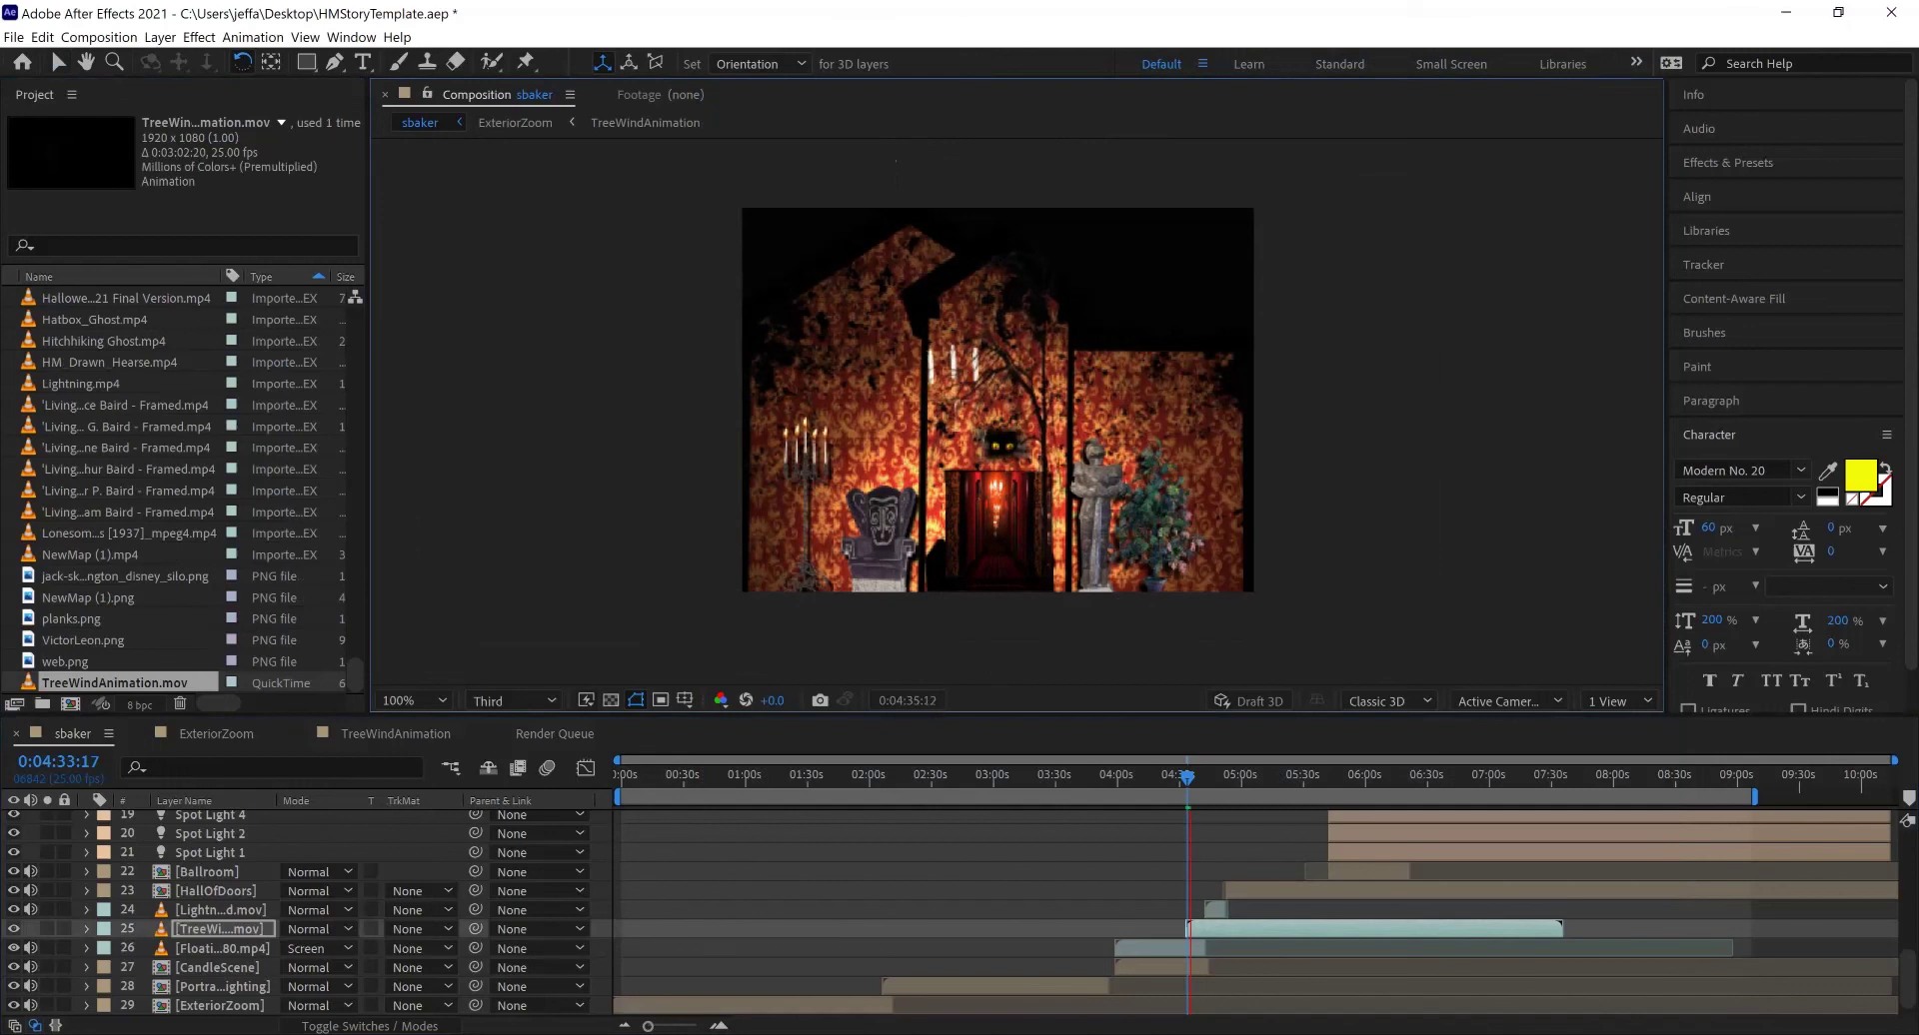
key("space")
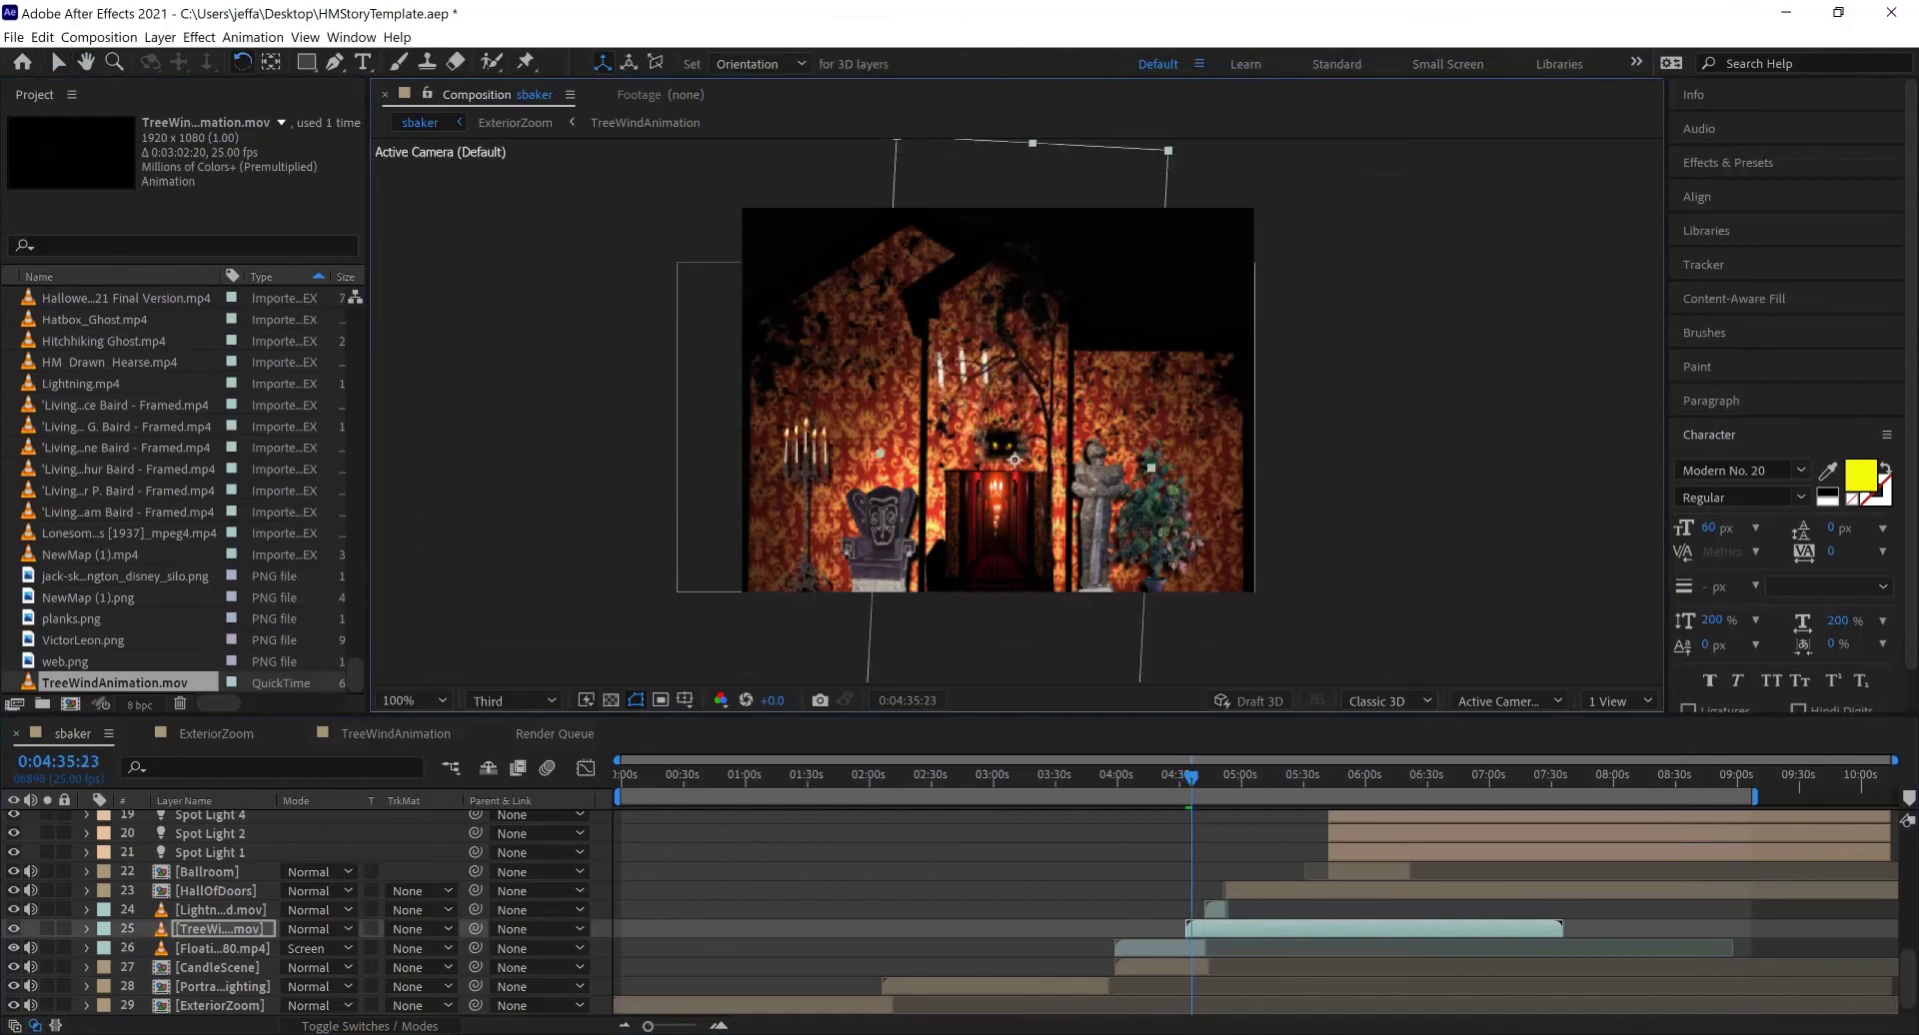